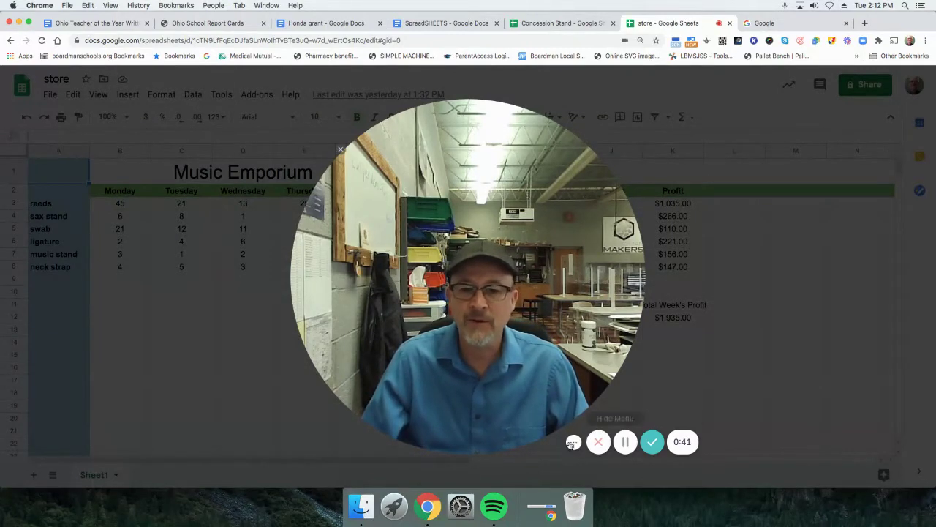
mouse_move(439, 411)
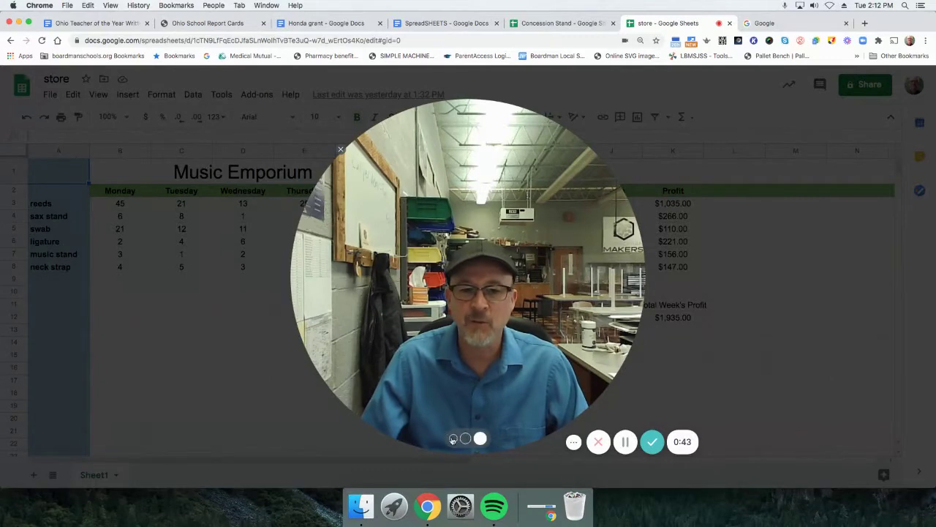
left_click(453, 439)
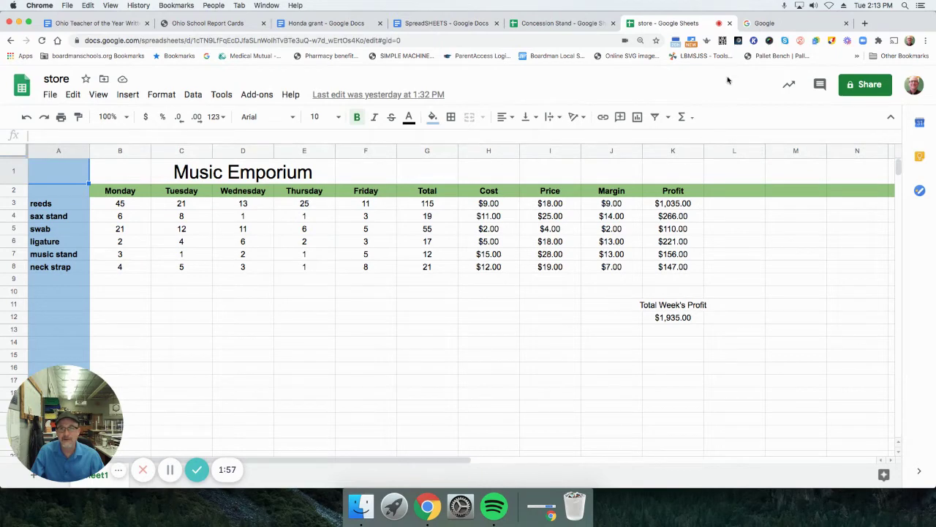
Step: Go from the Google home page to Google Sheets and create a new blank spreadsheet
left_click(772, 24)
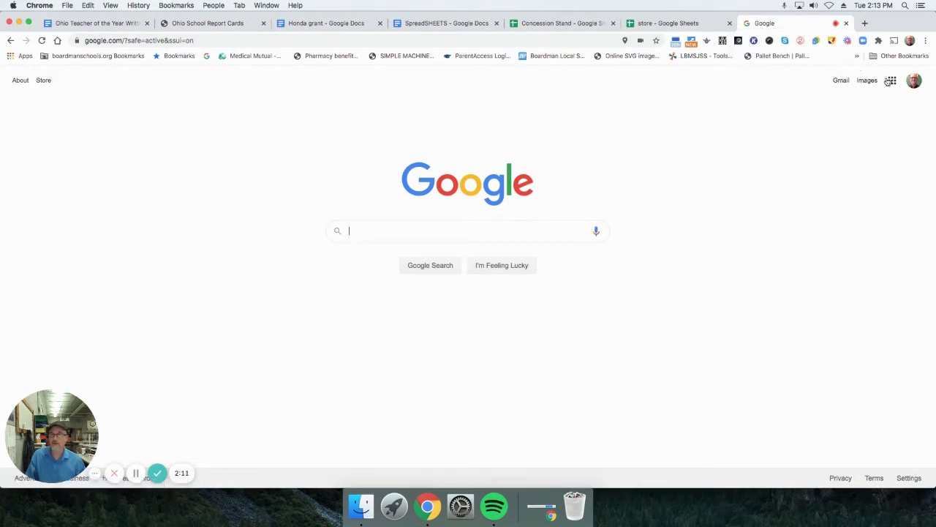
left_click(893, 82)
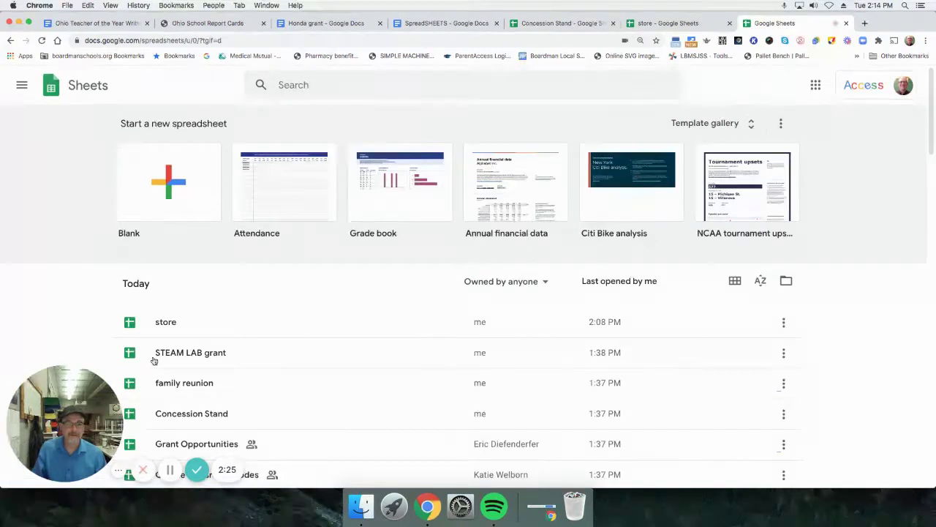
left_click(168, 184)
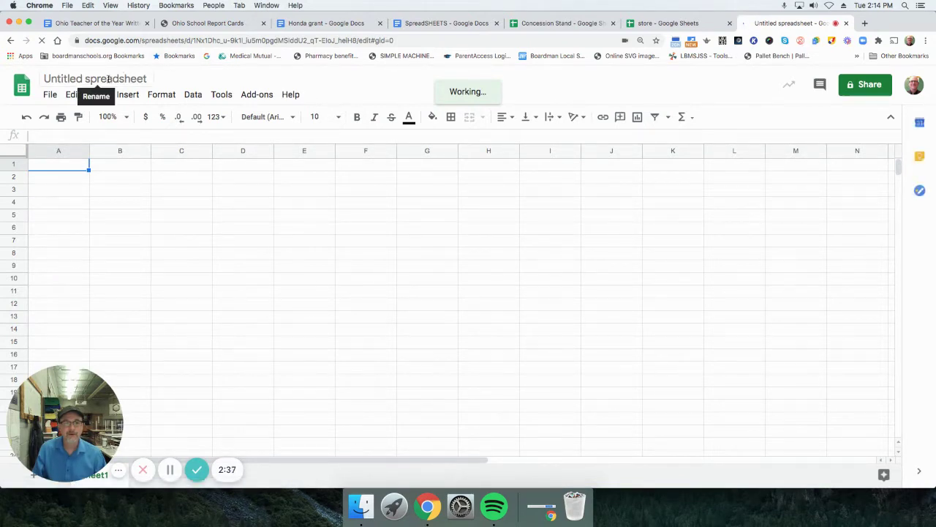
Step: Rename the untitled spreadsheet as Bob's Dogs
left_click(108, 79)
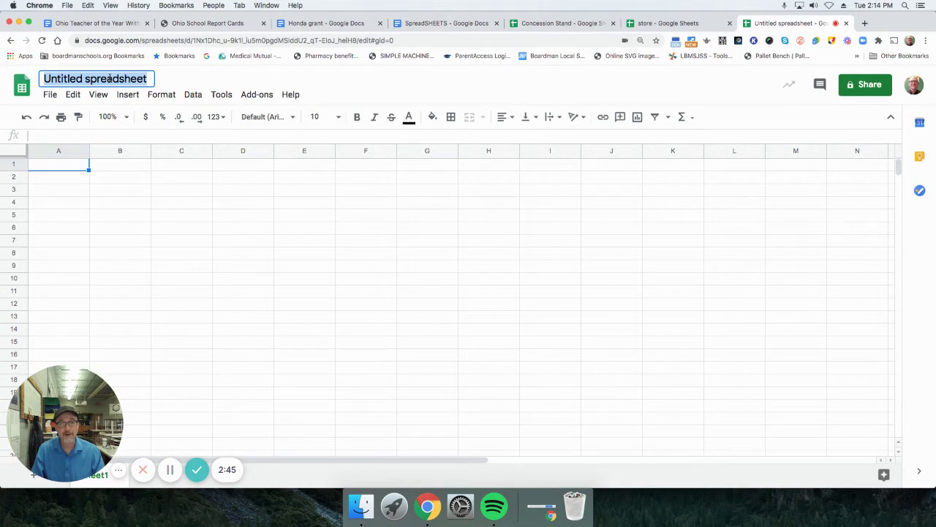
type("B")
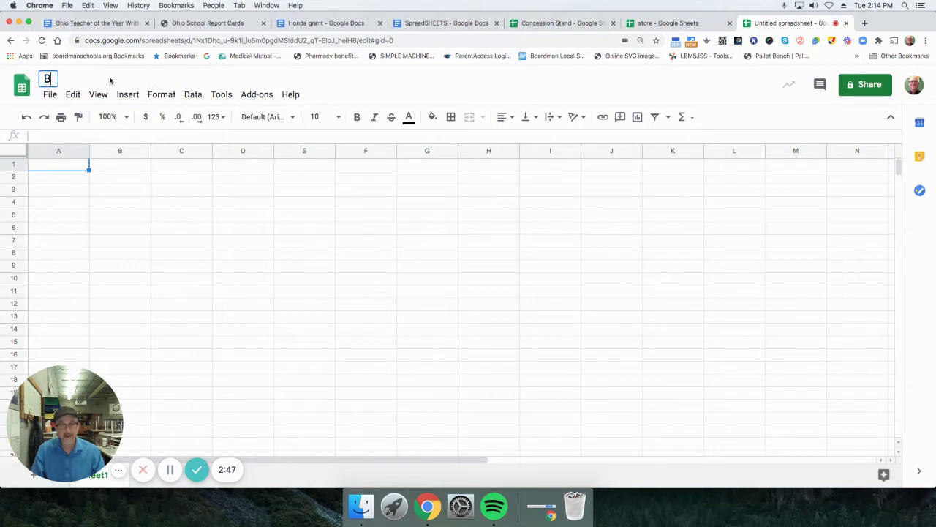
type("ob")
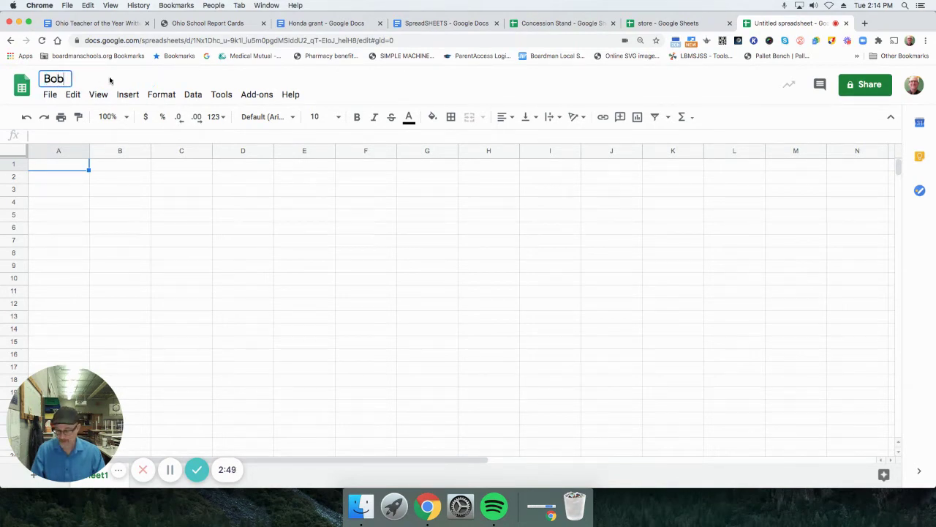
type("'s ")
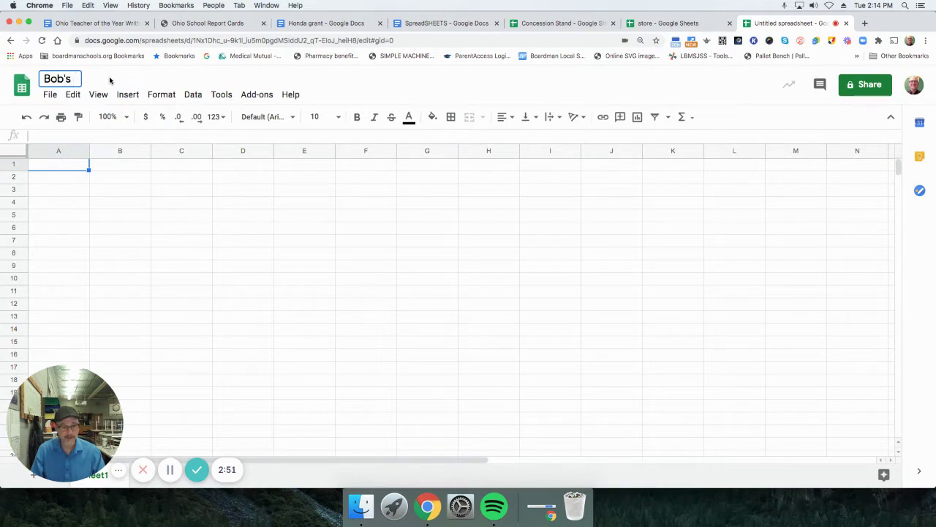
type("Sogs")
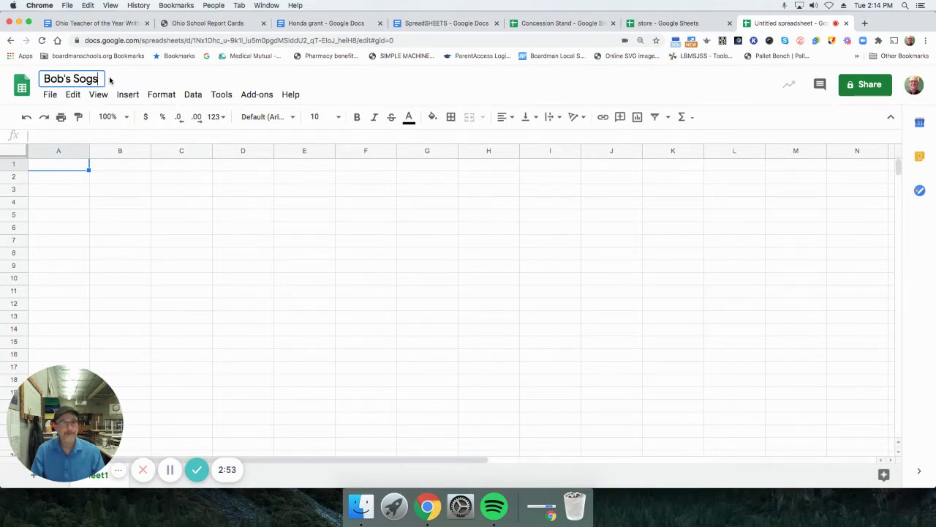
key("BackSpace")
key("BackSpace")
key("BackSpace")
key("BackSpace")
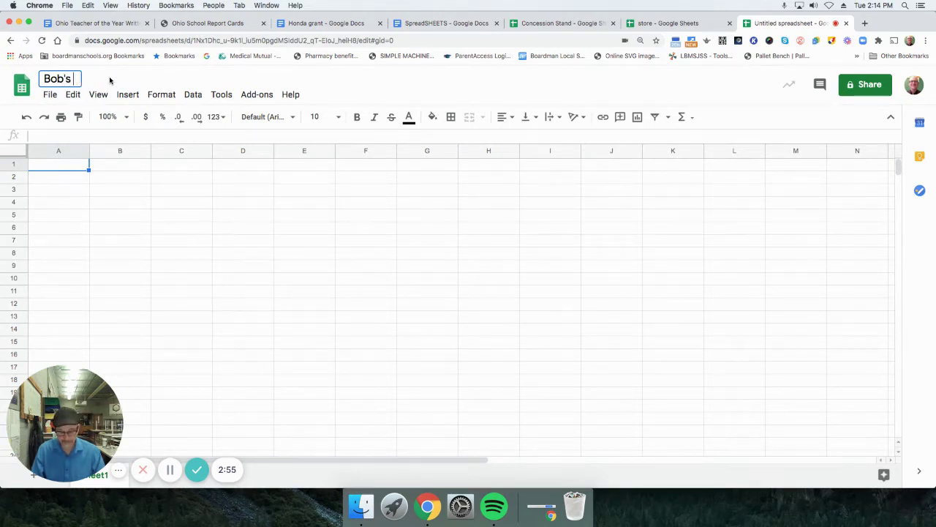
type("Dogs")
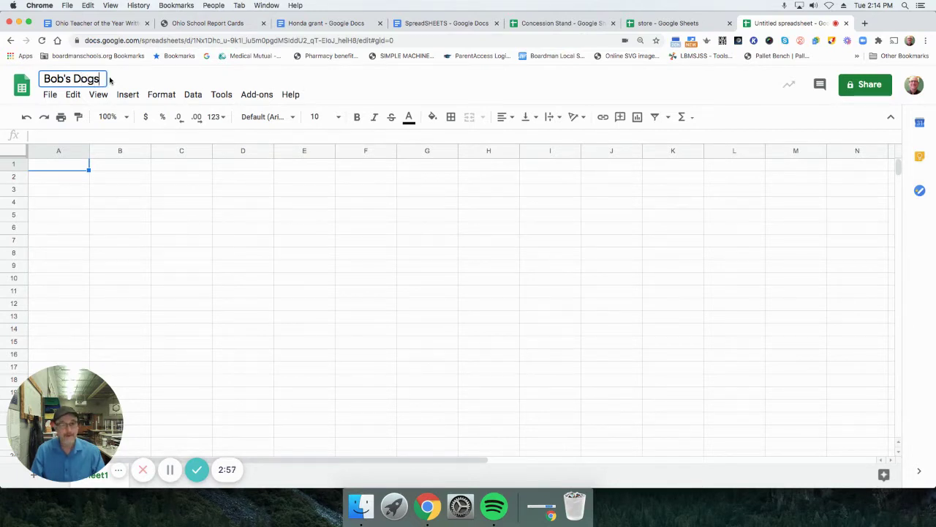
key("Return")
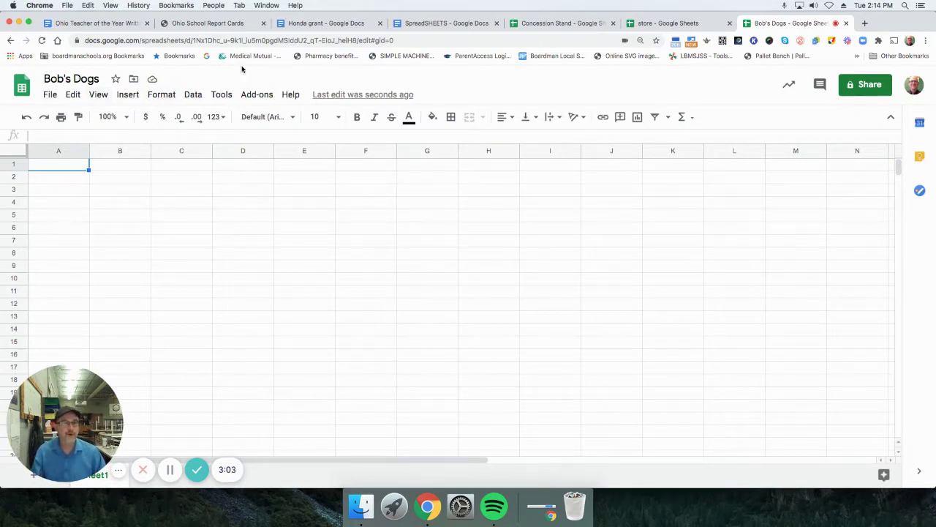
Step: Examine the layout of the store spreadsheet by selecting cell B3, column D, row 6 and cell E8
left_click(672, 24)
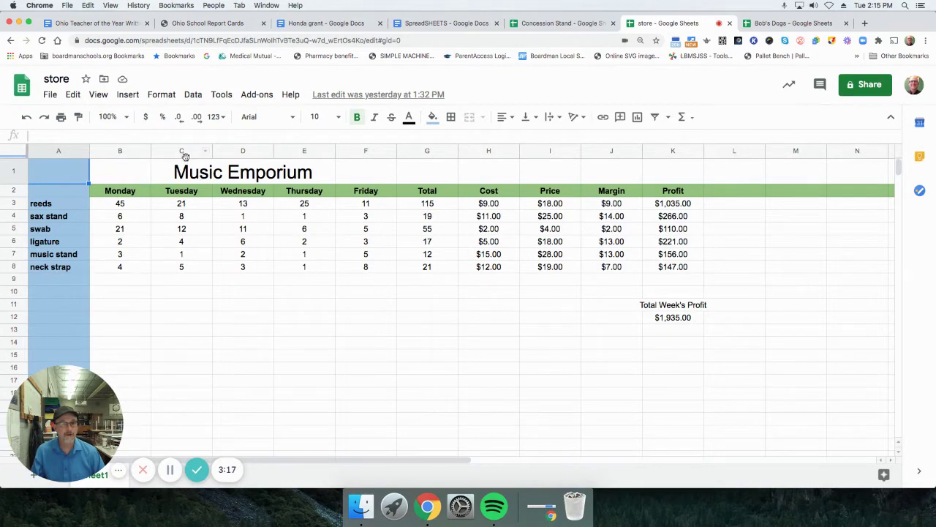
left_click(130, 208)
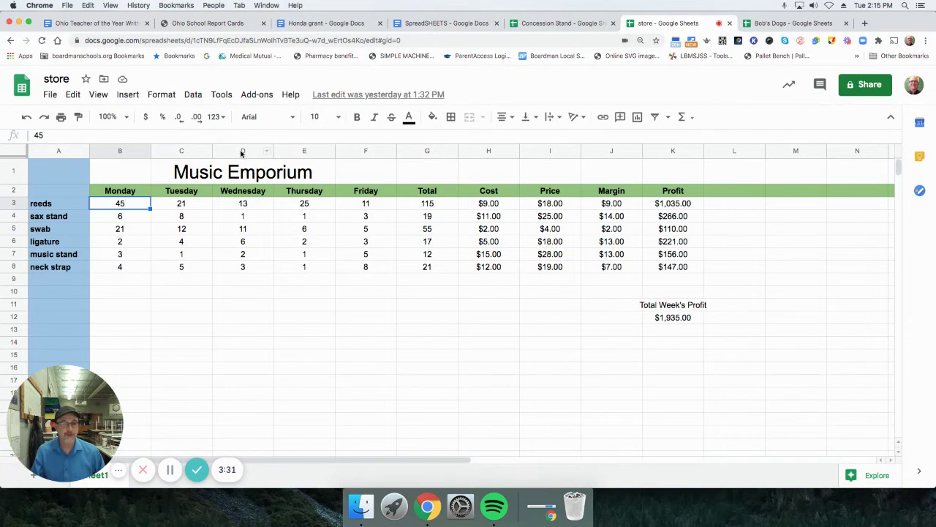
left_click(242, 151)
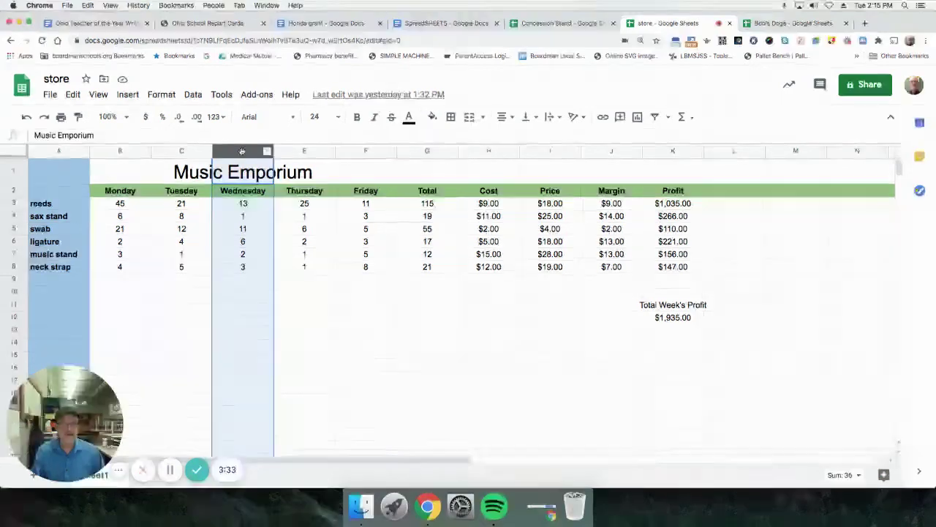
left_click(13, 242)
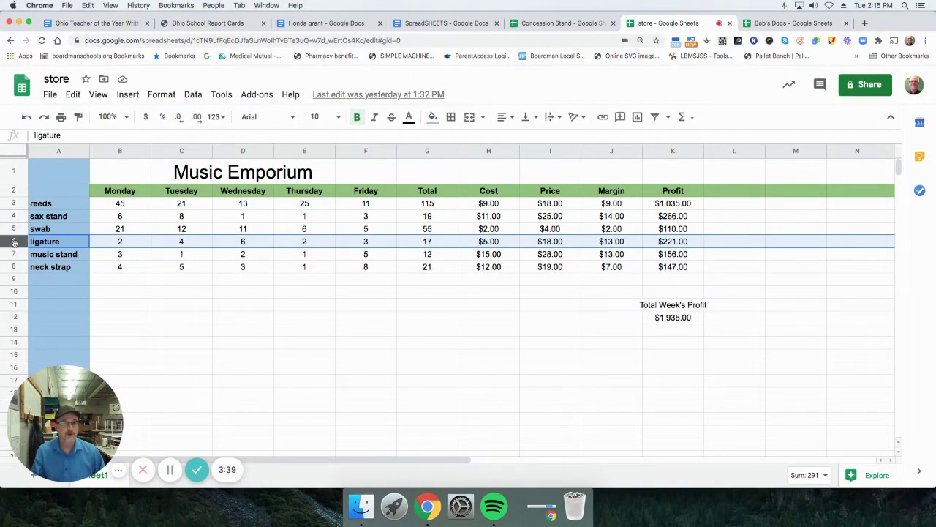
left_click(314, 266)
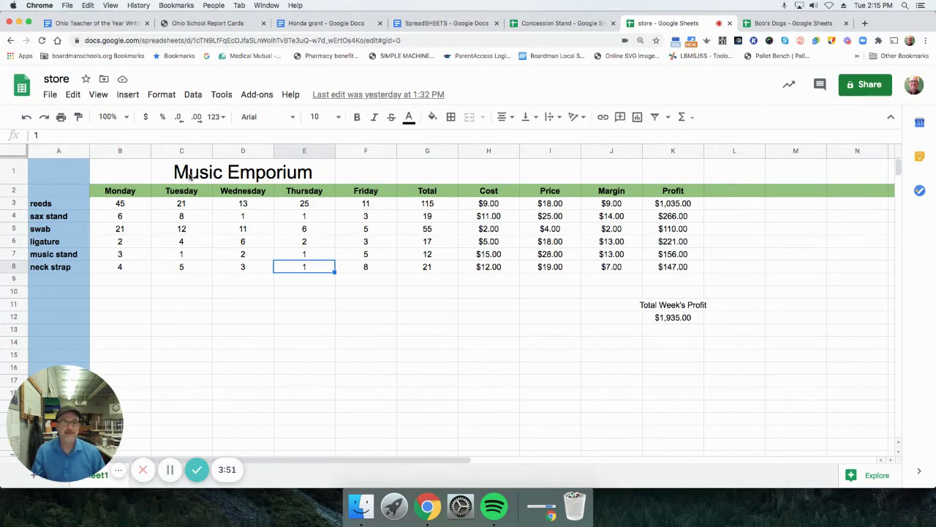
Step: Enter the title Bob's Dogs in cell C1 of the Bob's Dogs spreadsheet
left_click(786, 23)
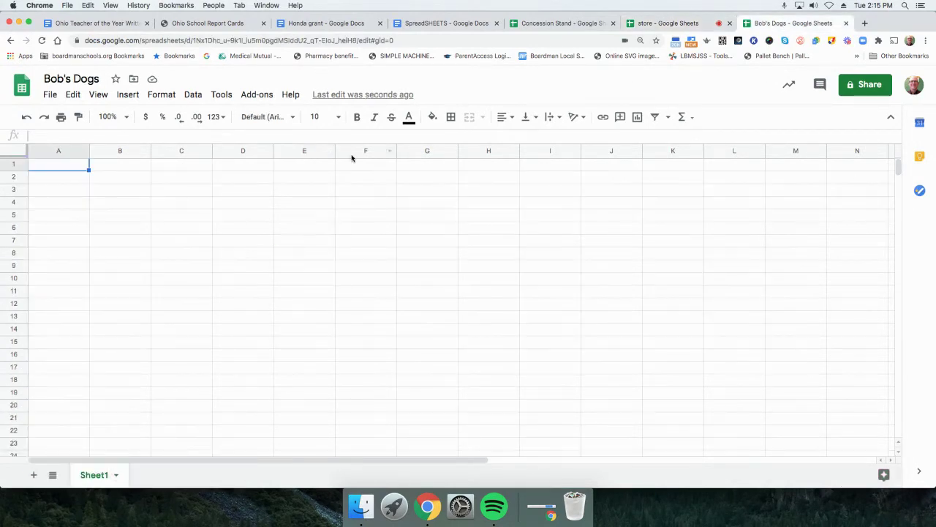
left_click(186, 168)
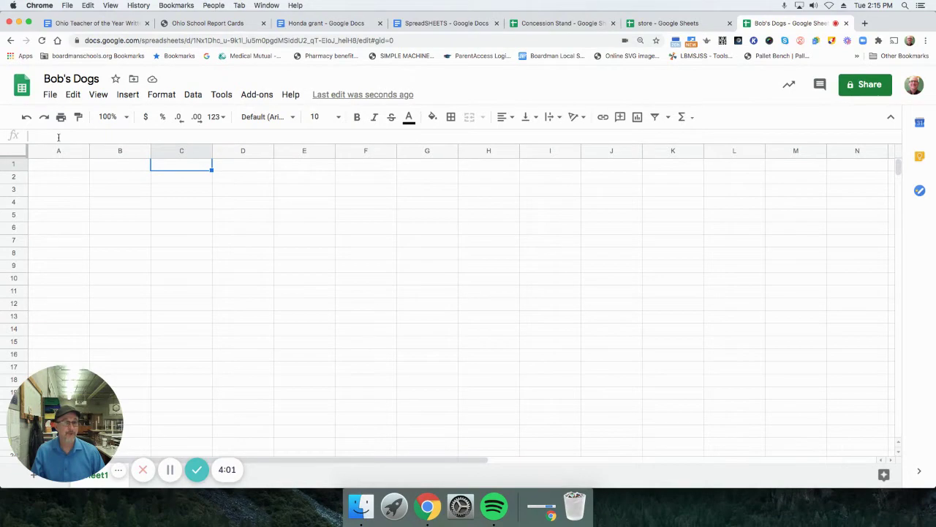
double_click(184, 166)
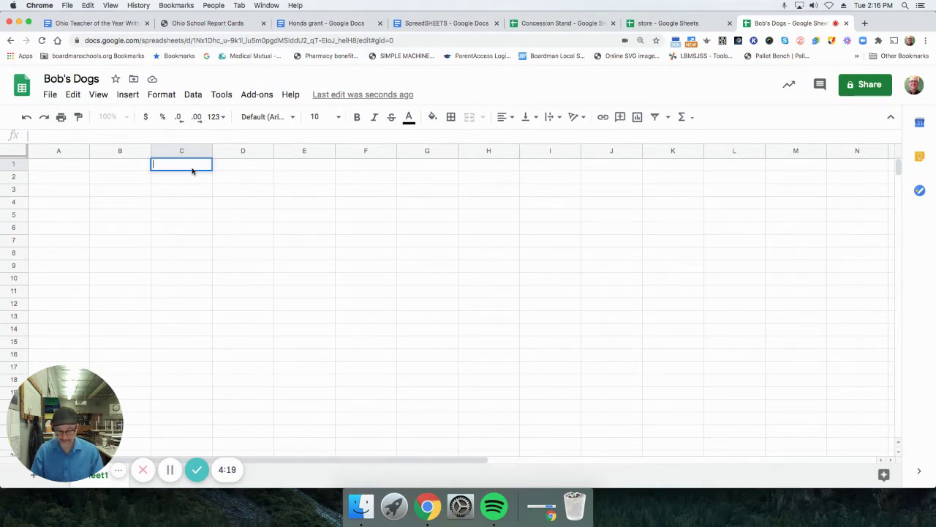
type("ob")
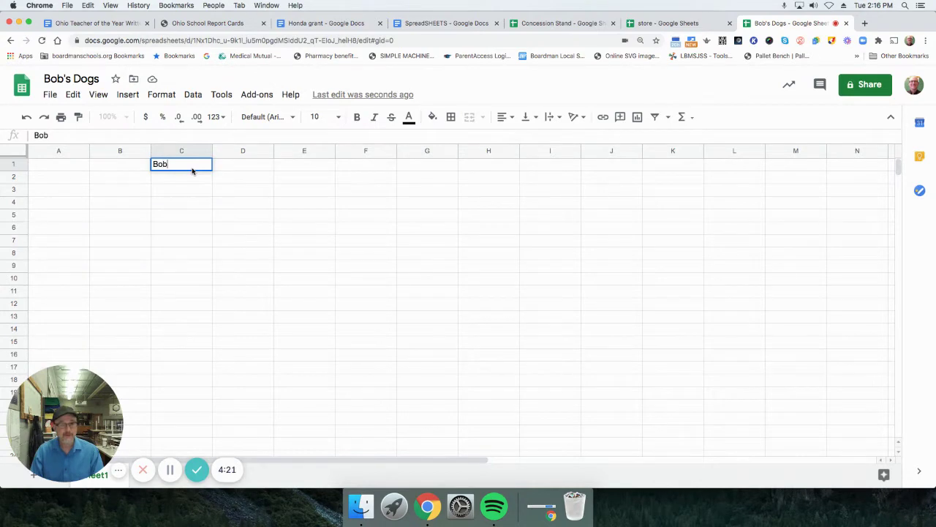
type("'s ")
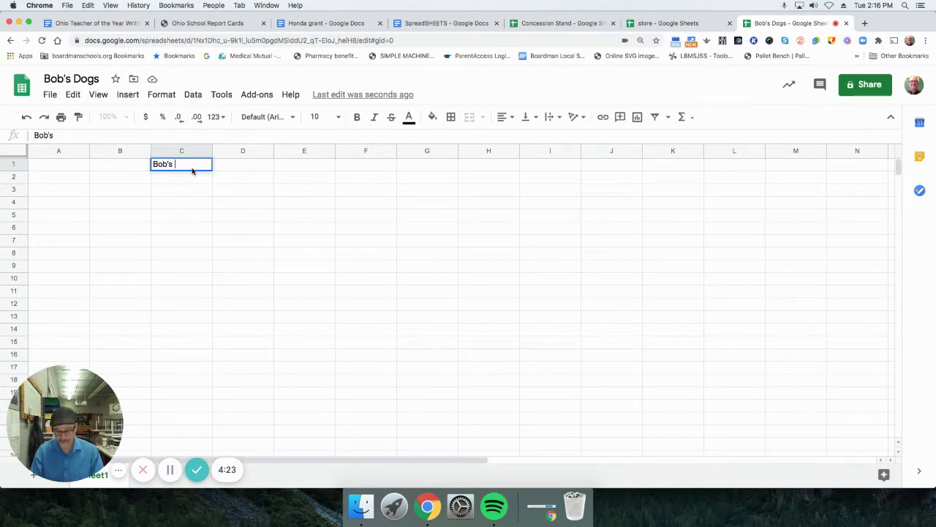
type("Dogs")
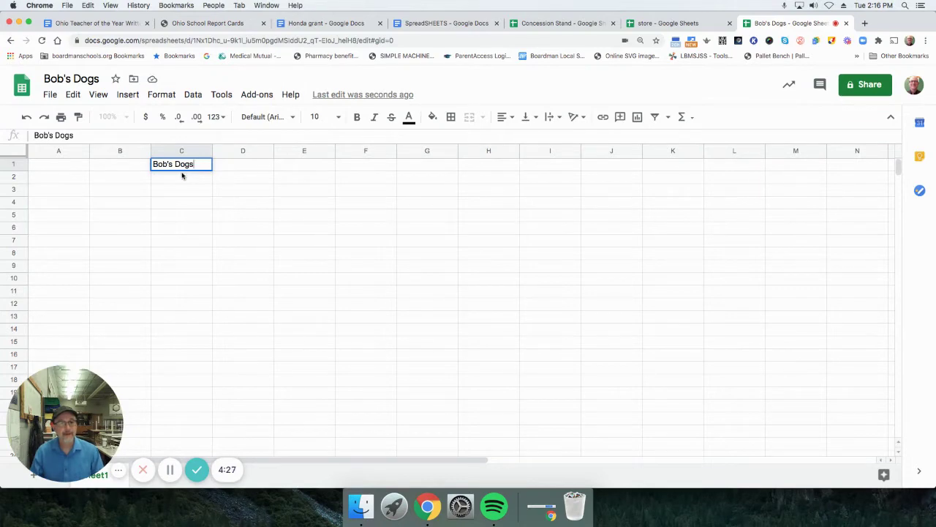
Step: Format the title text in cell C1 with the Changa One font at size 24
left_click_drag(198, 165, 152, 165)
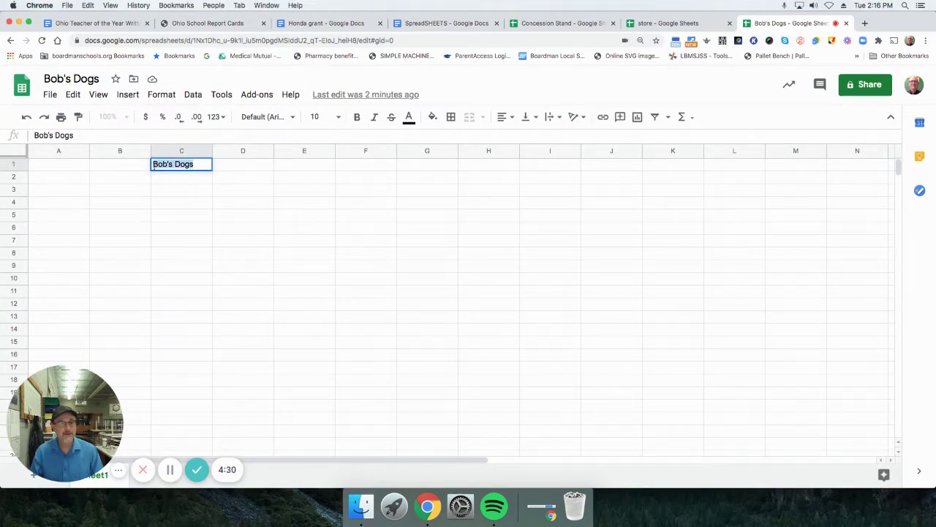
left_click(336, 117)
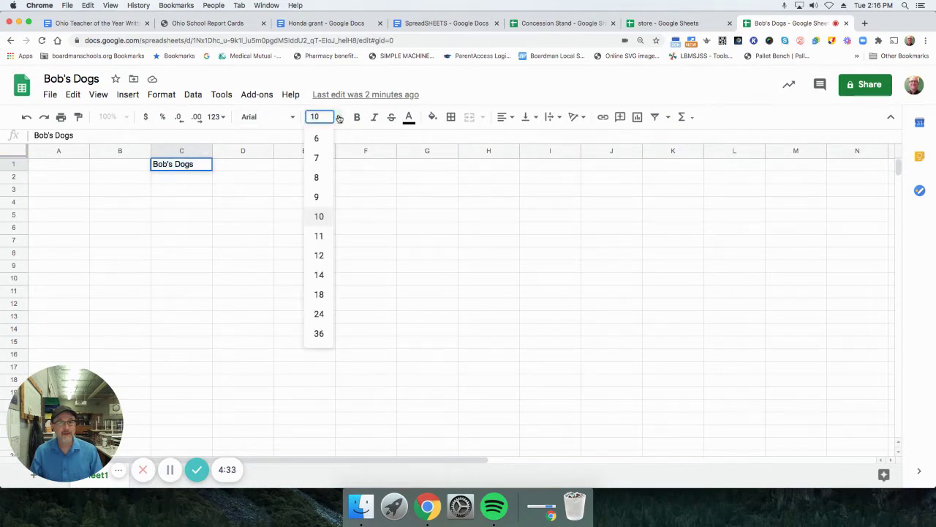
left_click(319, 295)
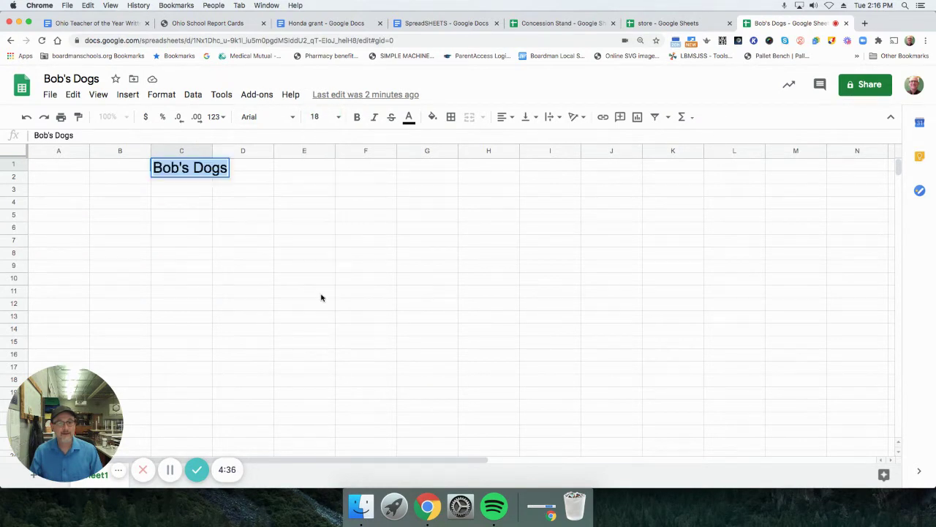
left_click(291, 117)
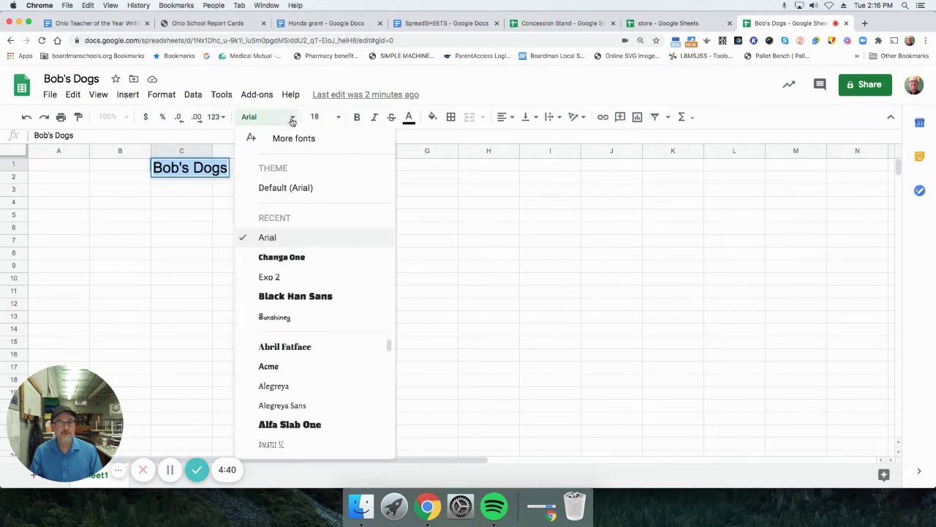
left_click(268, 258)
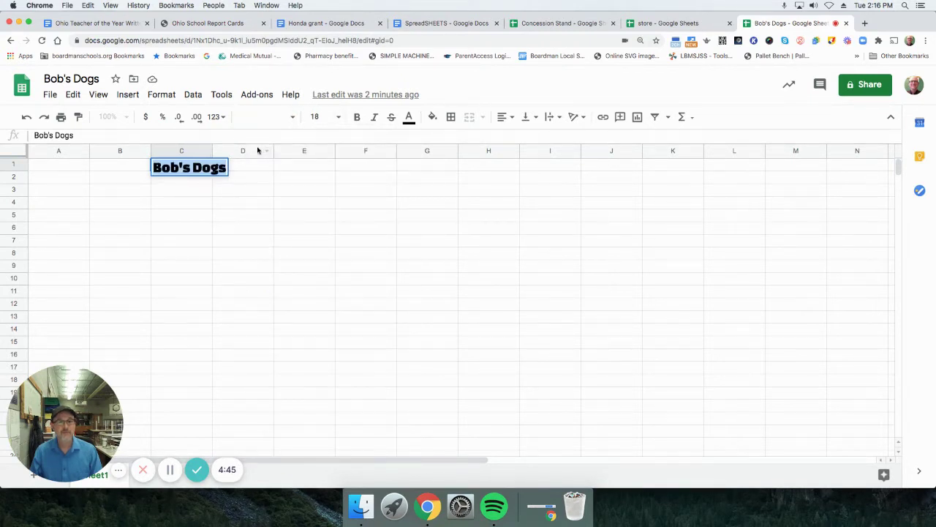
left_click(338, 118)
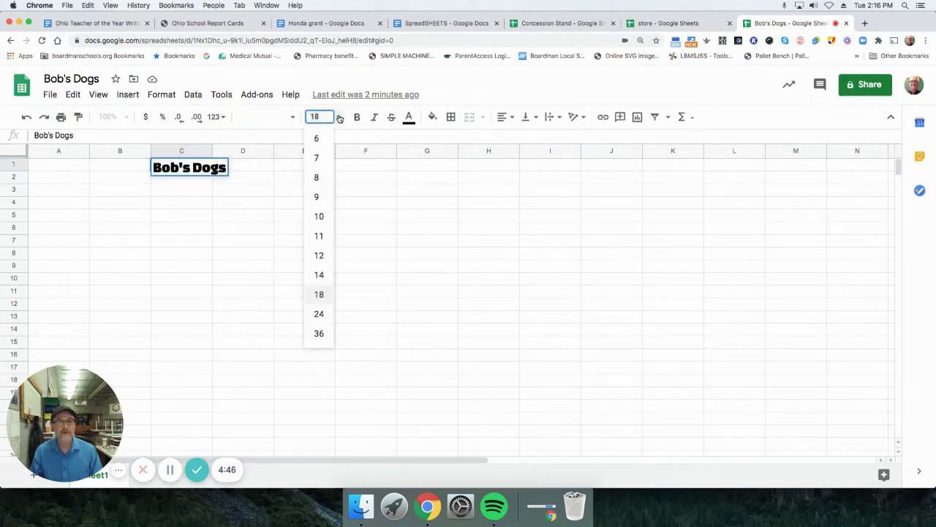
left_click(318, 313)
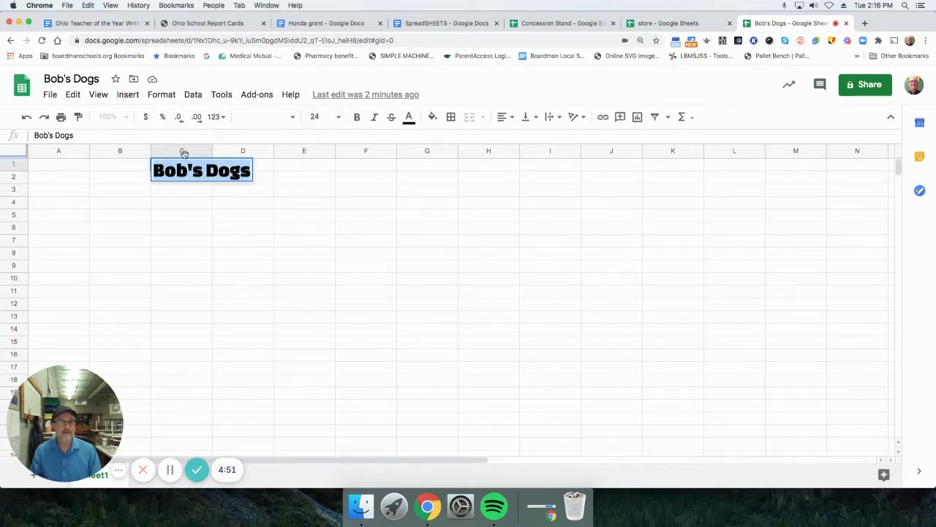
left_click(290, 218)
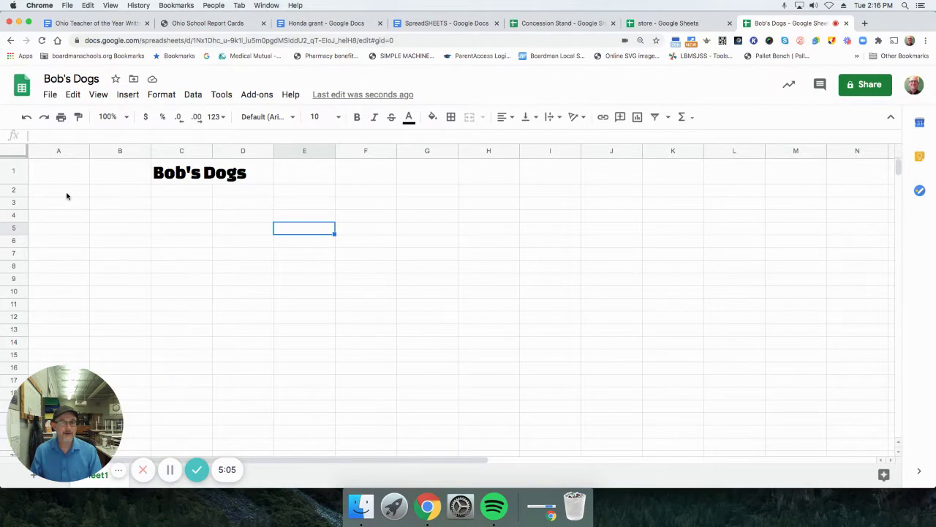
Step: Select cell B2 below the title, check the store spreadsheet's header row for reference, and return to Bob's Dogs
left_click(128, 195)
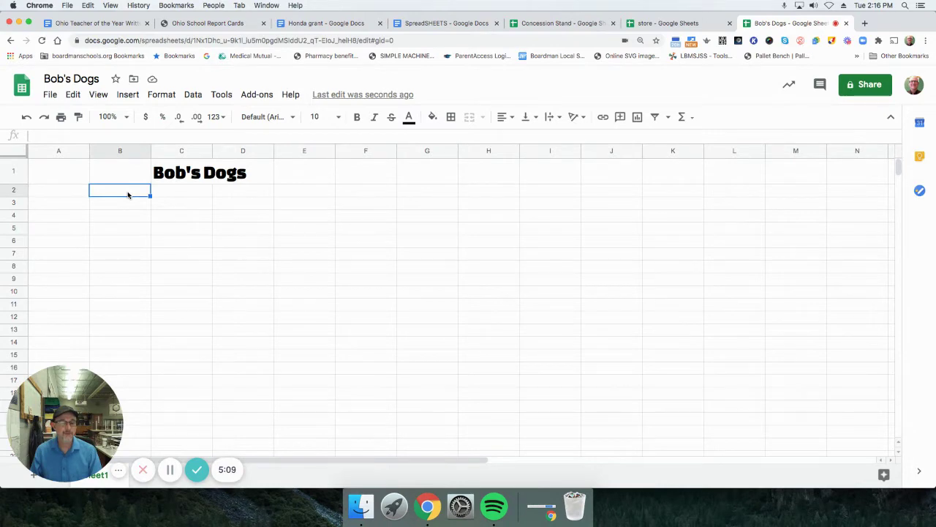
left_click(649, 27)
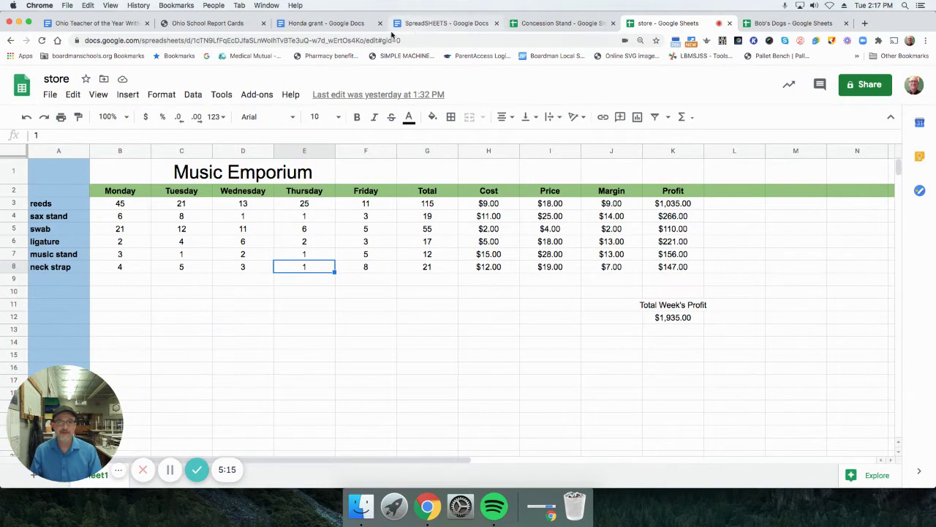
left_click(786, 23)
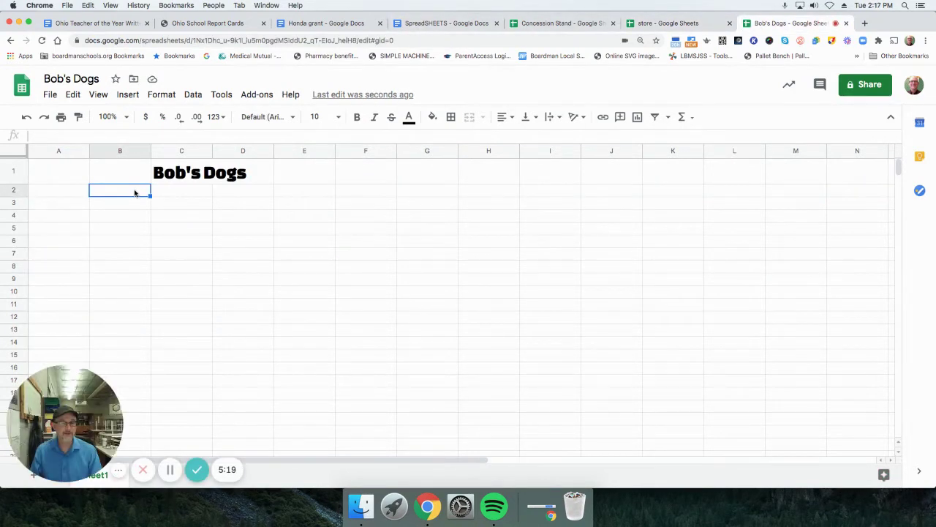
Step: Enter Monday in cell B2 and autofill the weekday headers across row 2 through Friday in F2
double_click(136, 192)
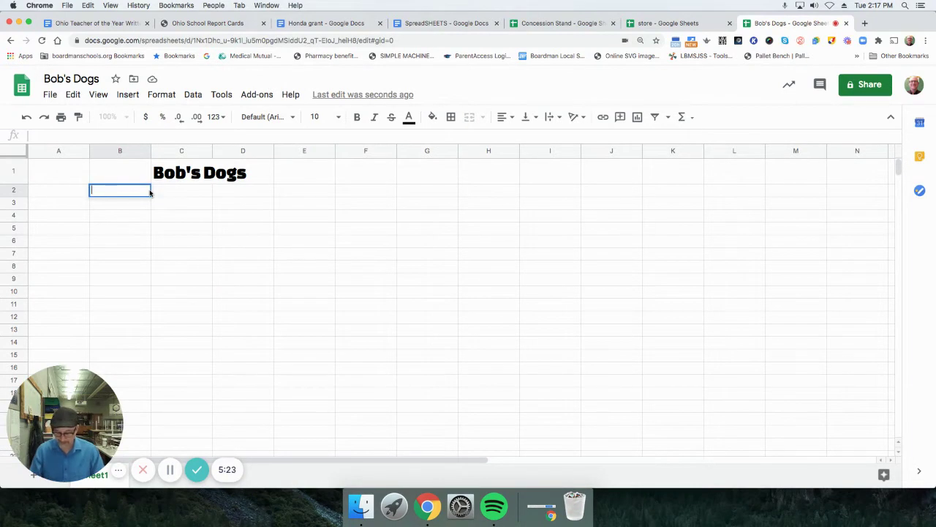
type("Monday")
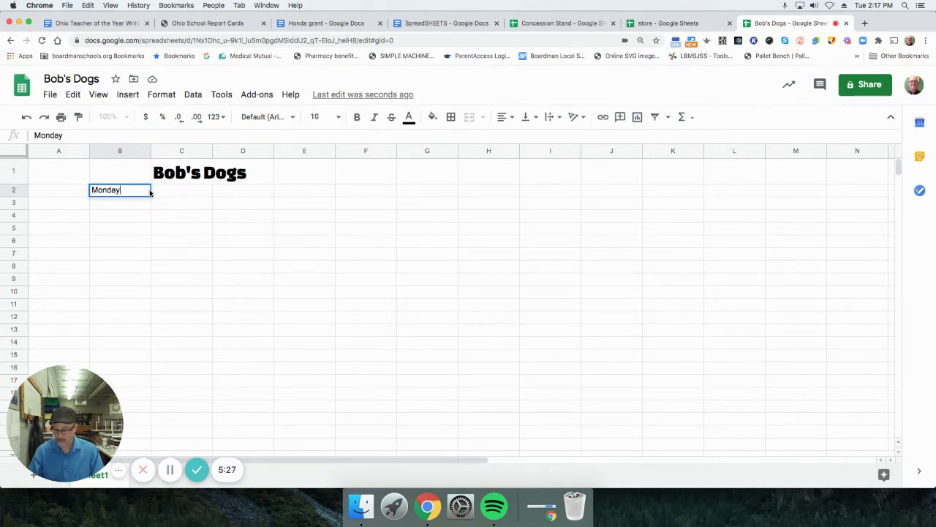
key("Return")
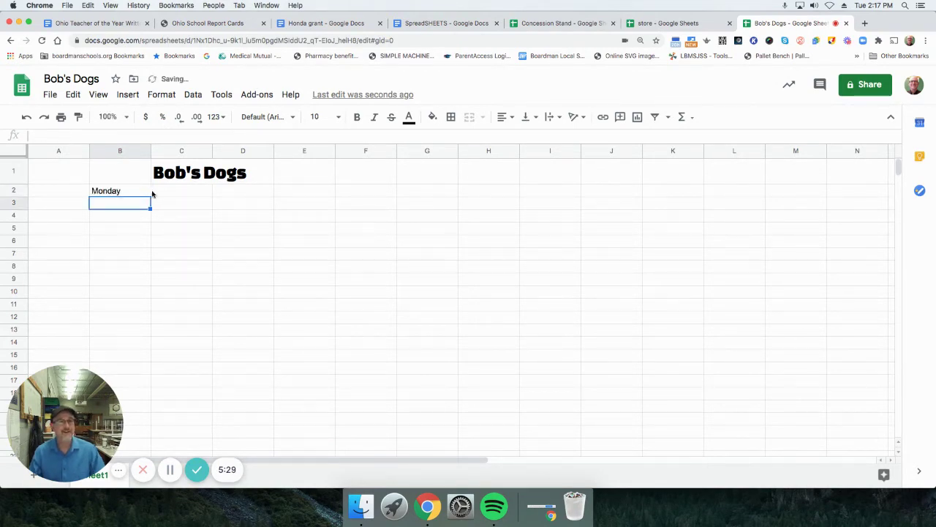
left_click(123, 192)
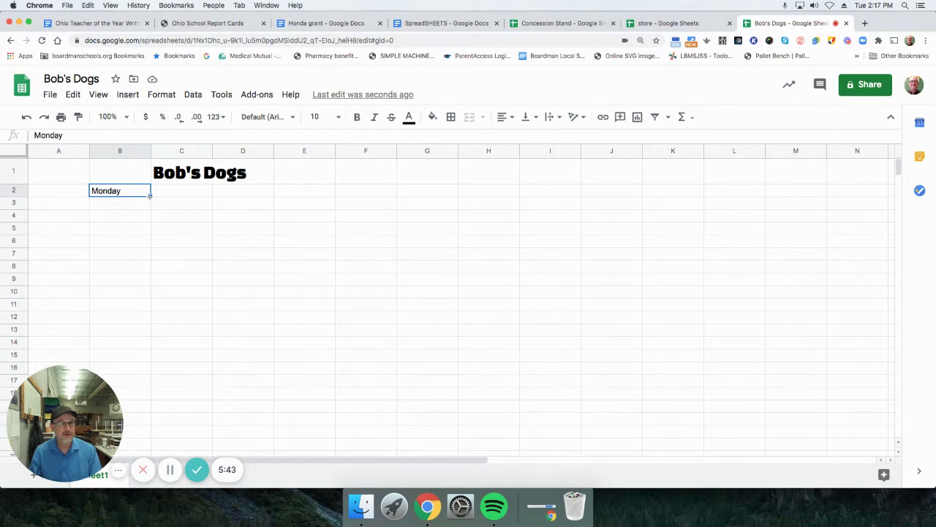
left_click_drag(149, 196, 361, 194)
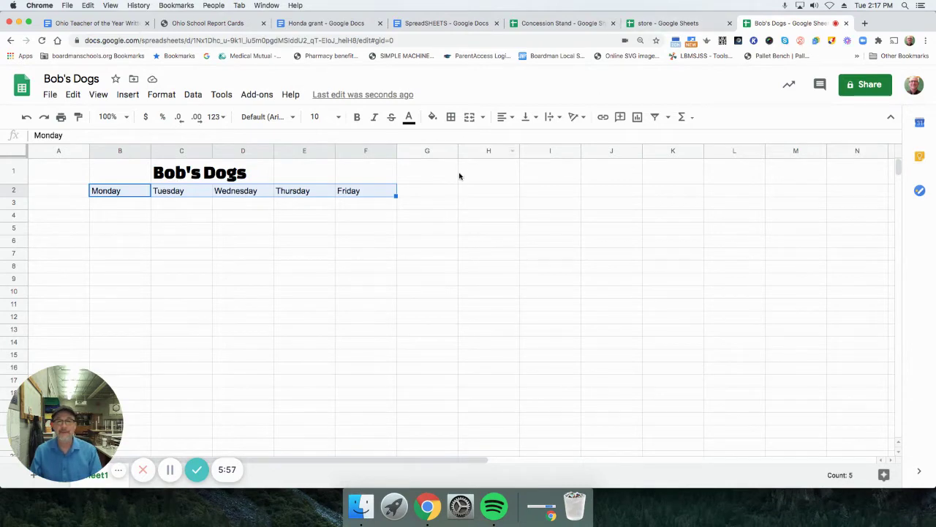
Step: Check the store spreadsheet's header after Friday and enter the header Total in cell G2 of Bob's Dogs
left_click(430, 191)
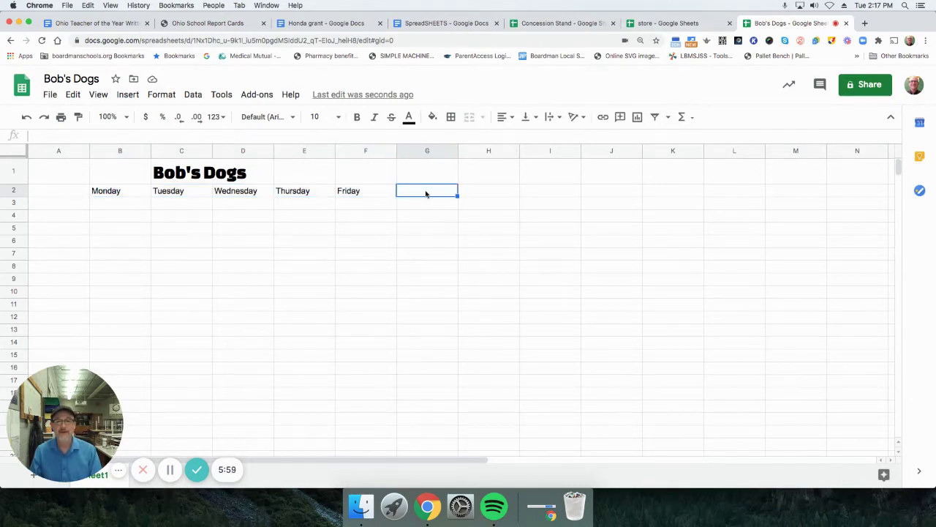
left_click(680, 24)
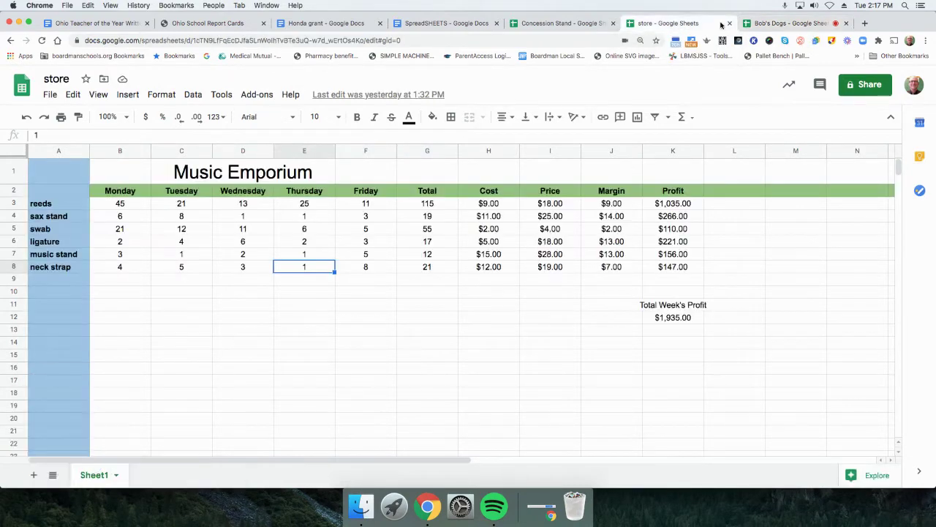
left_click(792, 22)
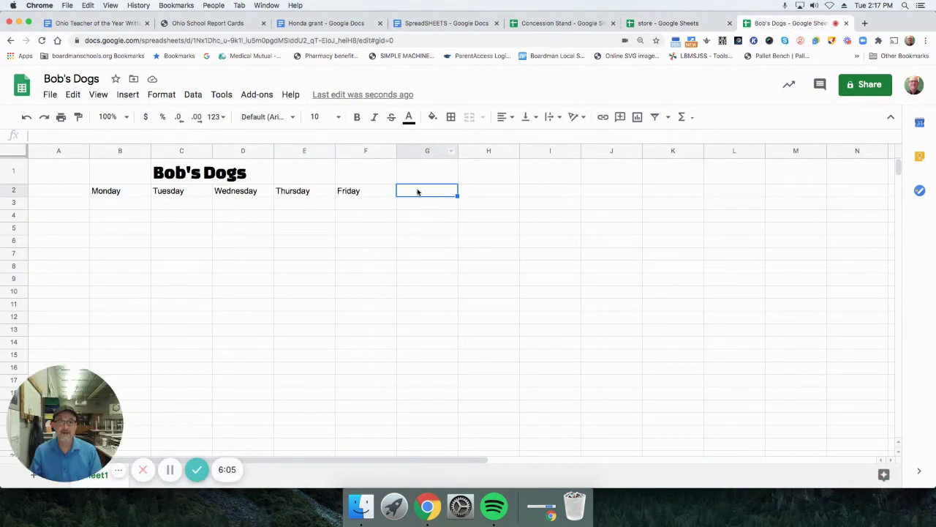
double_click(418, 191)
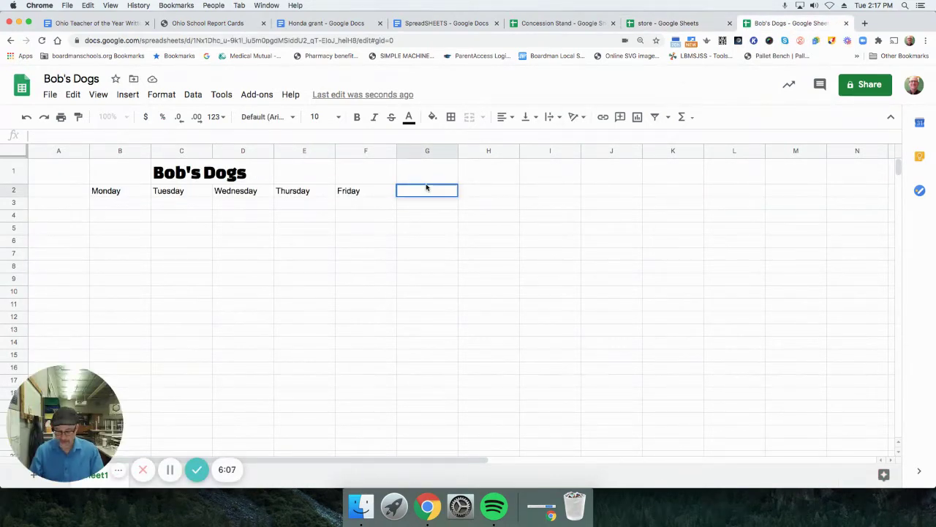
type("Total")
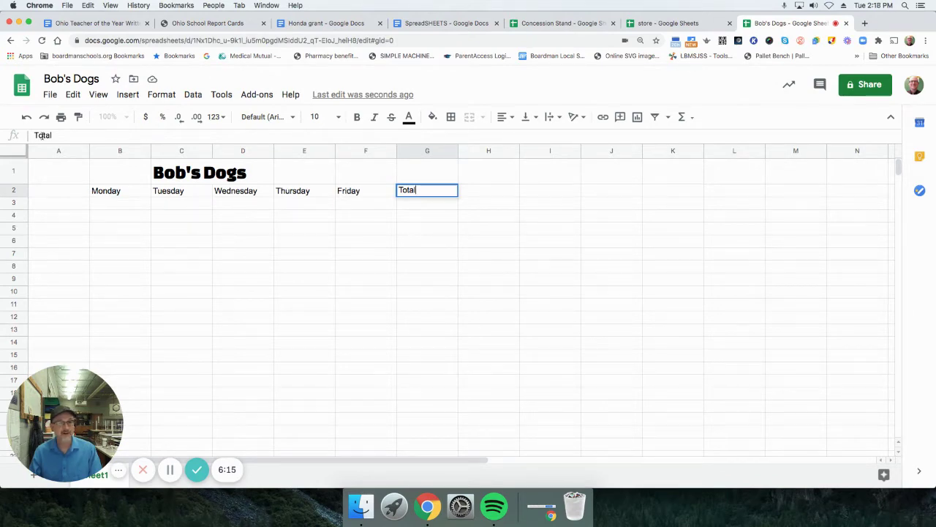
Step: Check the store spreadsheet's header after Total and enter the header Cost in cell H2 of Bob's Dogs
double_click(486, 191)
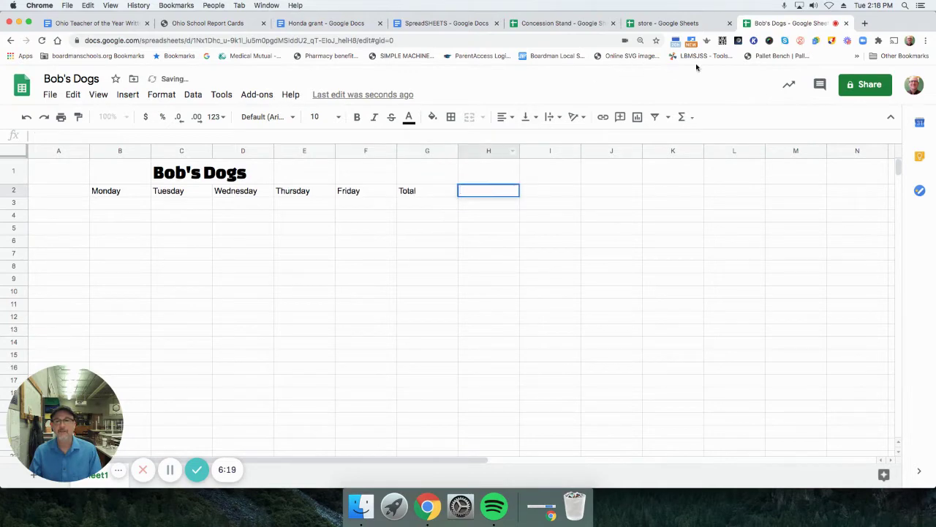
left_click(700, 26)
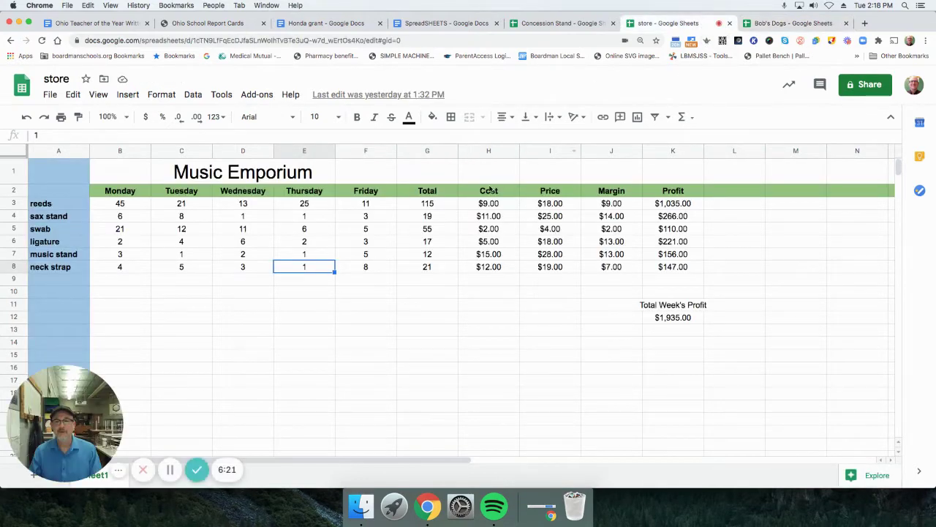
left_click(797, 22)
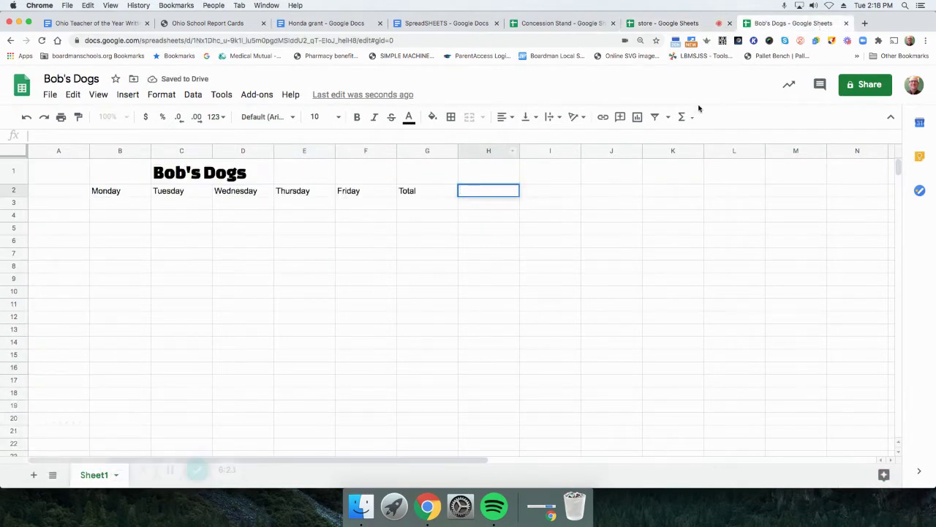
type("Cost")
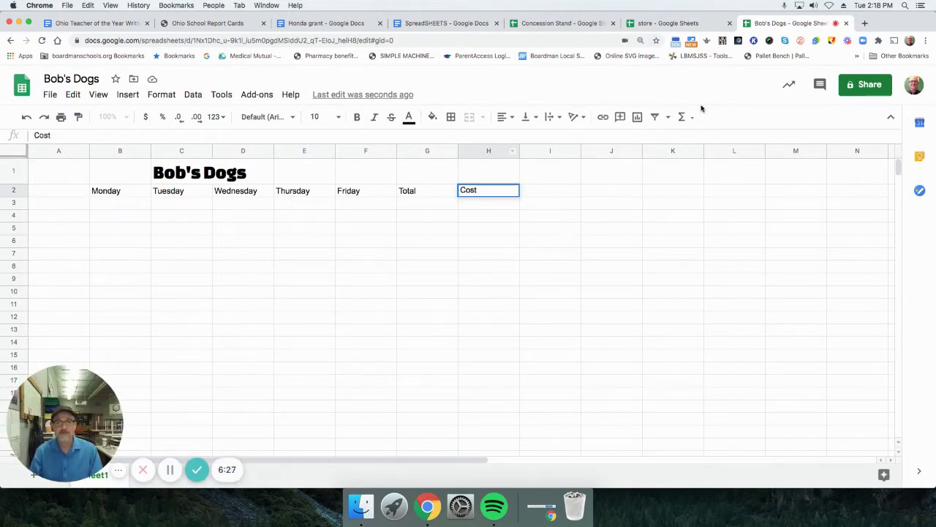
key("Return")
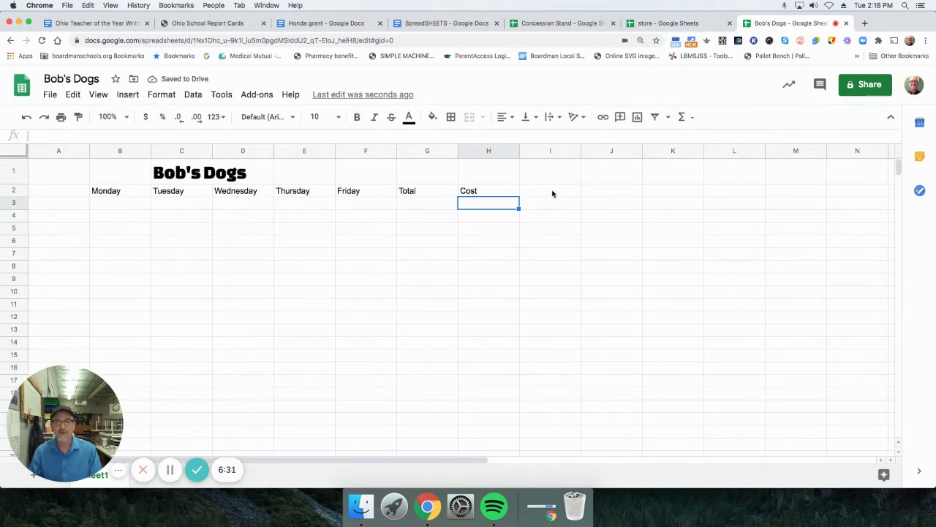
Step: Enter the headers Price in cell I2 and Margin in cell J2
double_click(549, 191)
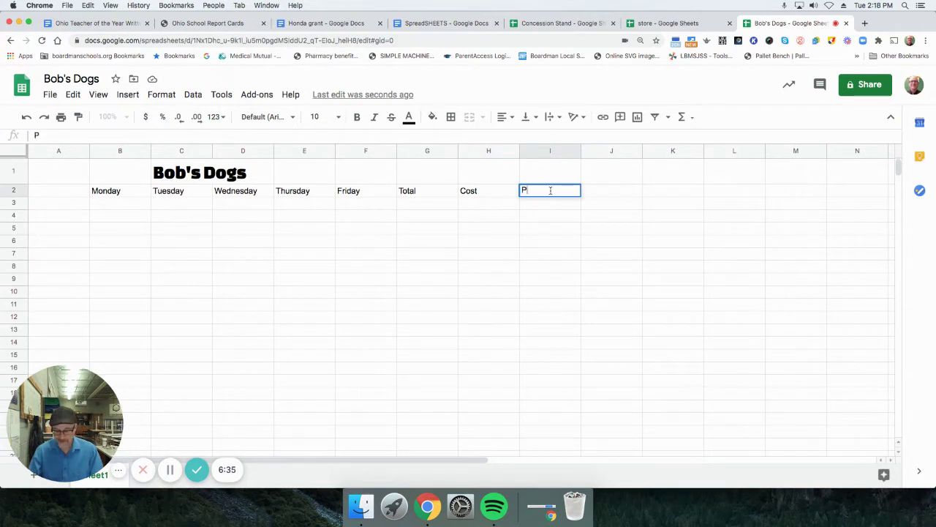
type("Price")
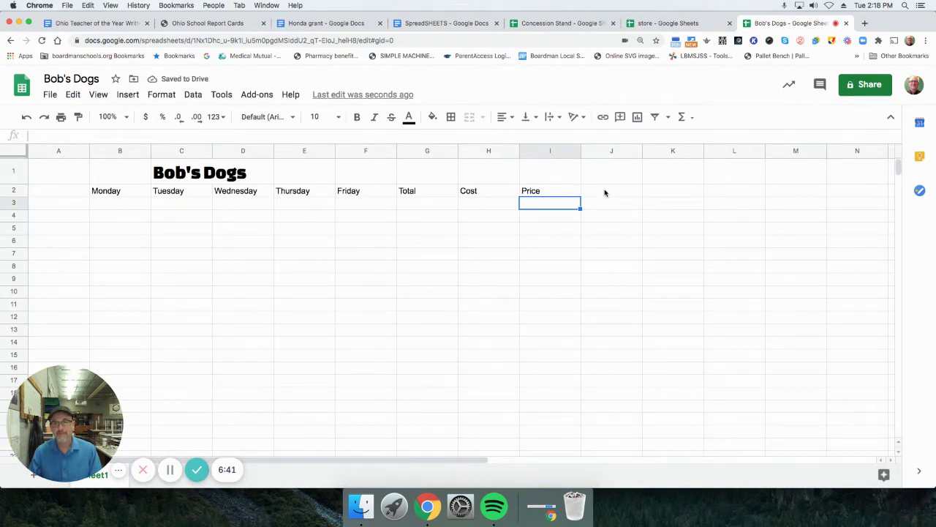
left_click(605, 191)
double_click(605, 190)
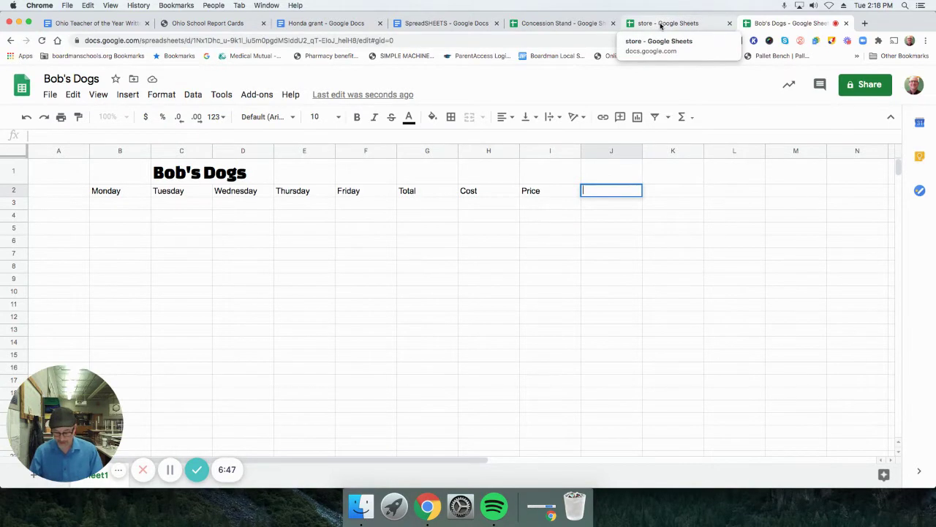
type("Margin")
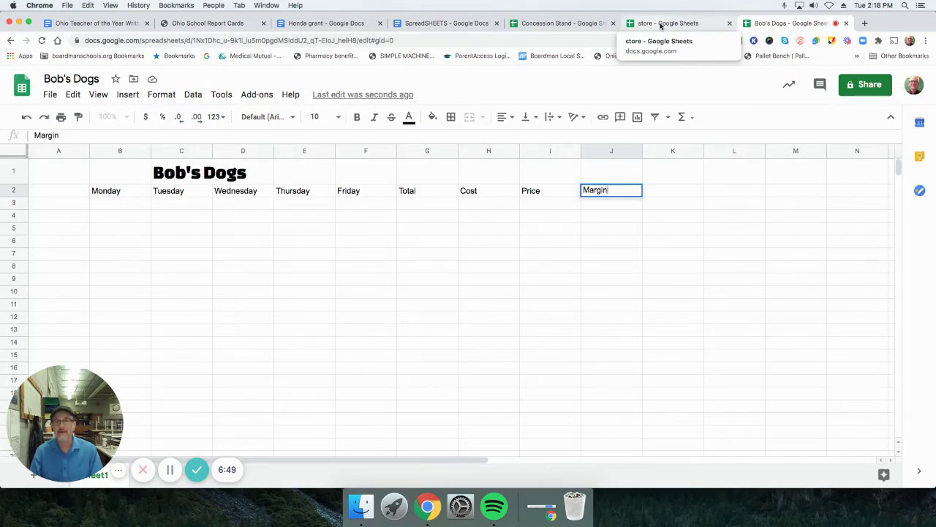
key("Return")
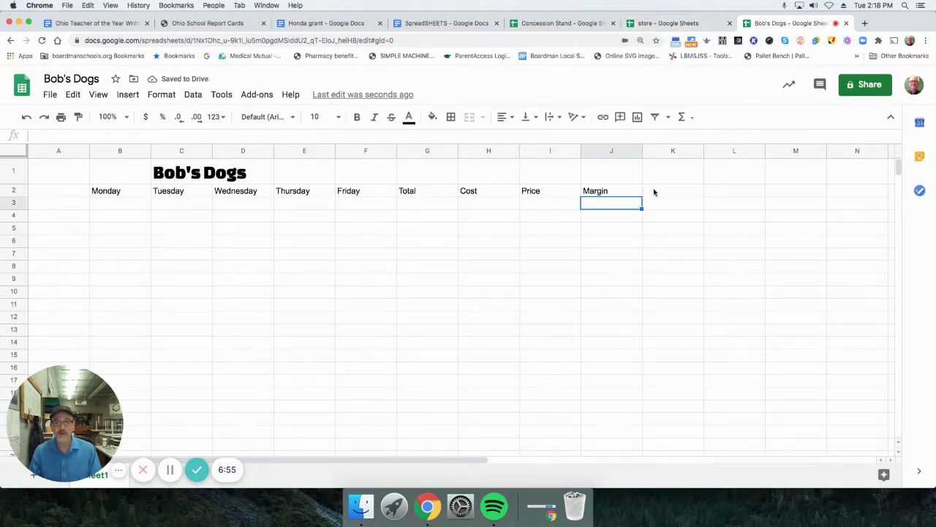
Step: Check the store spreadsheet's last header and enter Profit in cell K2 of Bob's Dogs
double_click(667, 190)
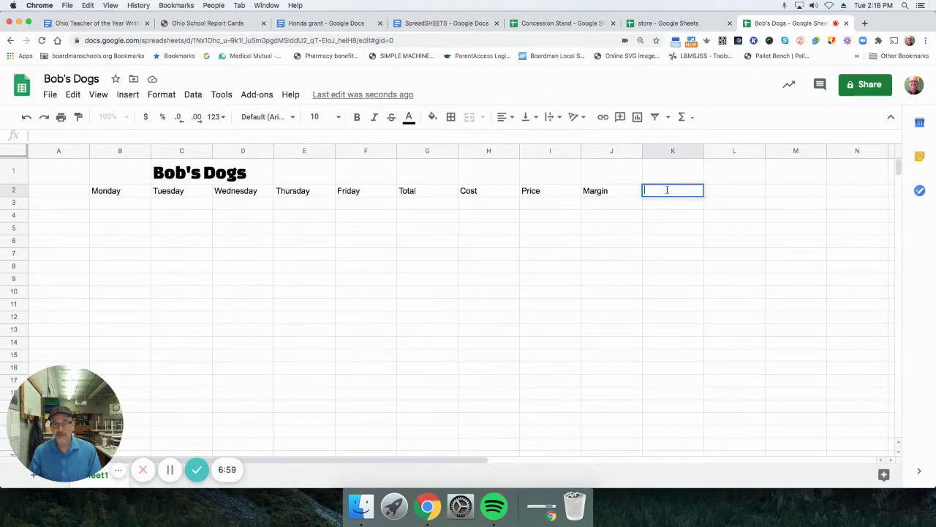
left_click(685, 23)
left_click(772, 23)
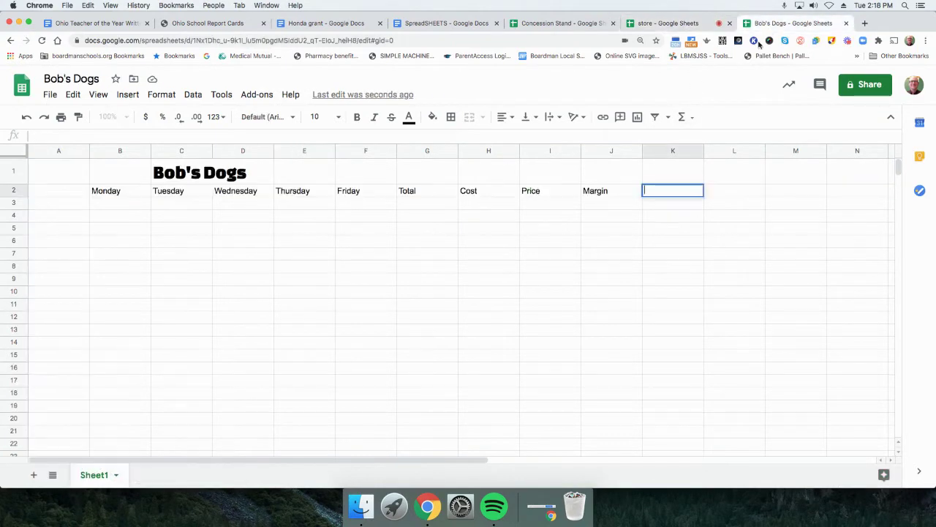
type("Pr")
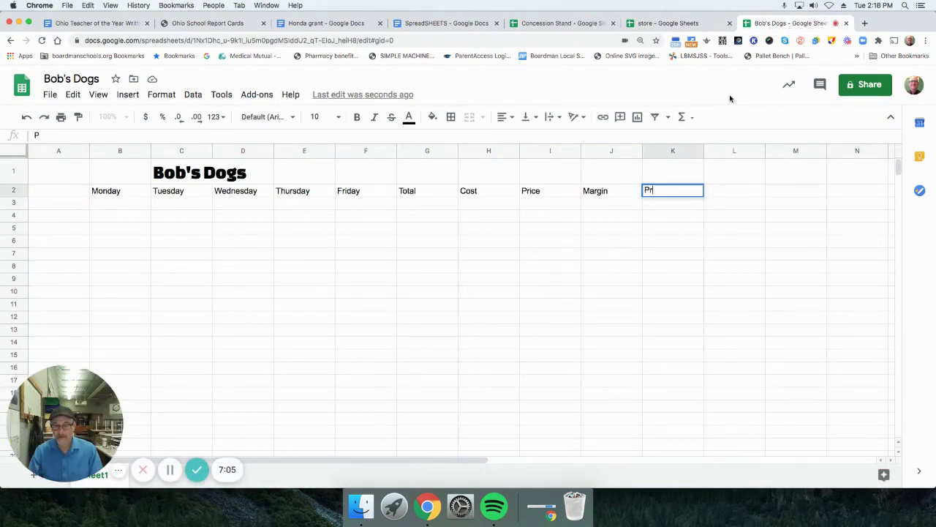
type("ofit")
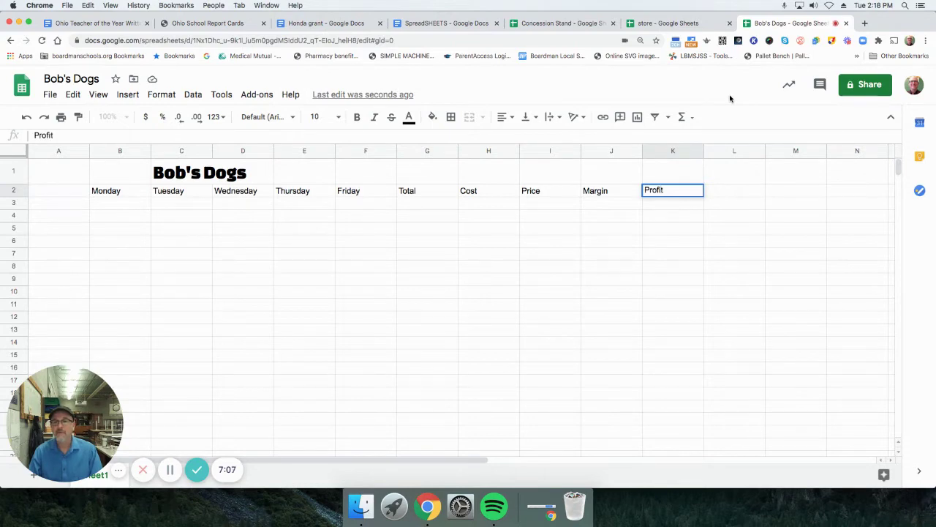
key("Return")
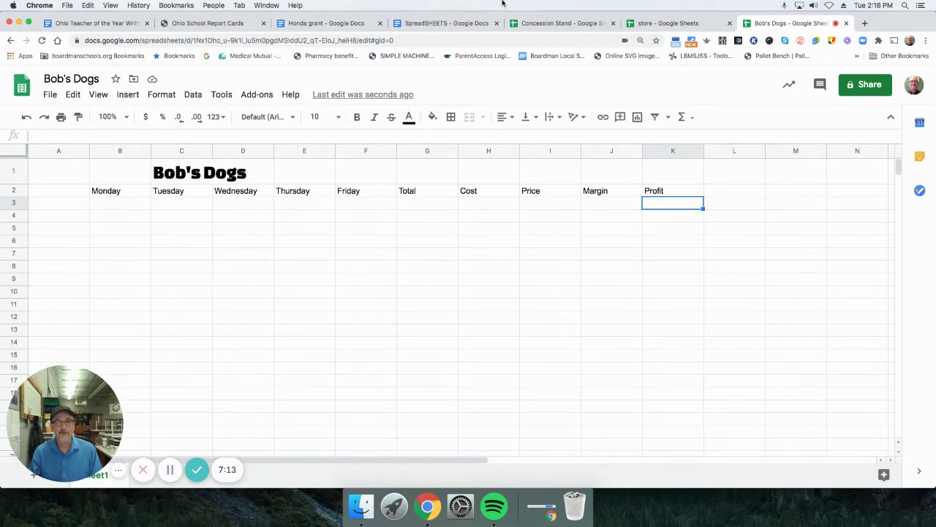
Step: Compare the header row with the store spreadsheet and make all of row 2 in Bob's Dogs bold
left_click(667, 23)
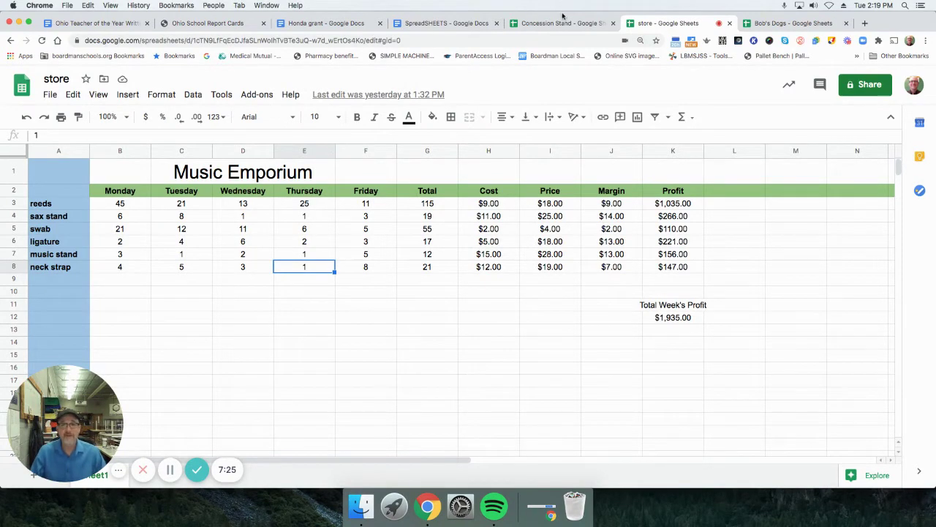
left_click(760, 23)
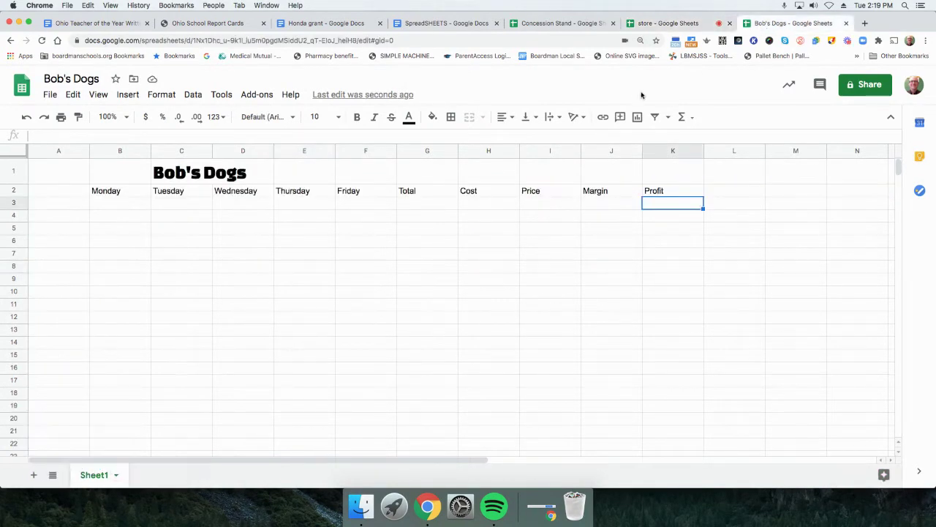
left_click(15, 191)
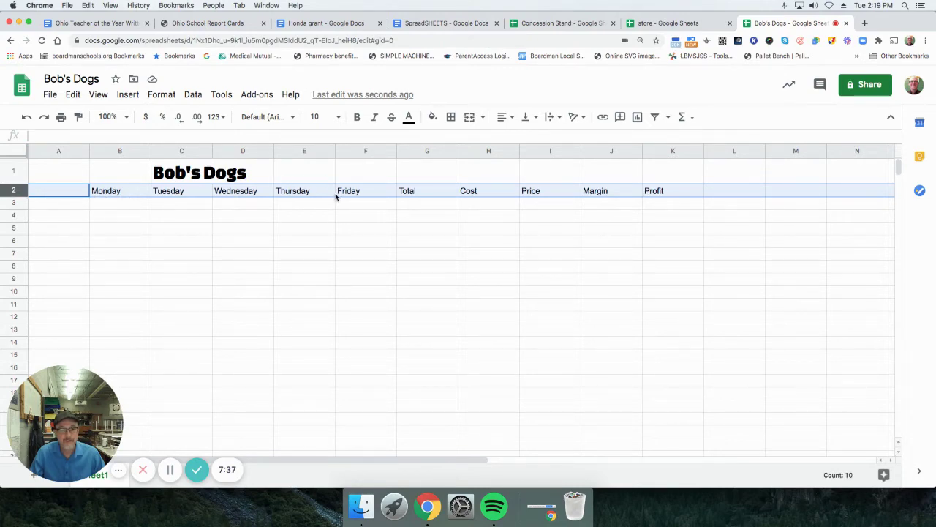
left_click(357, 117)
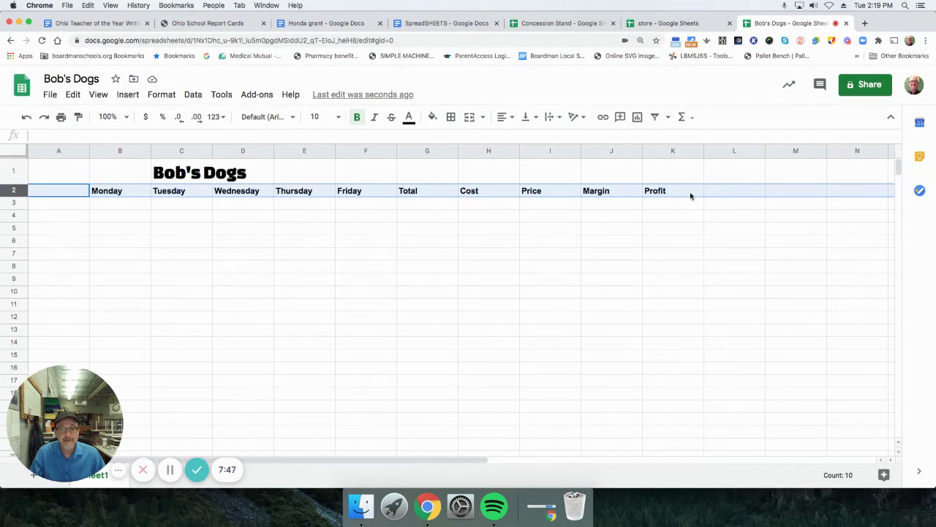
Step: Enter Plain Hot Dog as the first menu item in cell A3 of Bob's Dogs
left_click(55, 209)
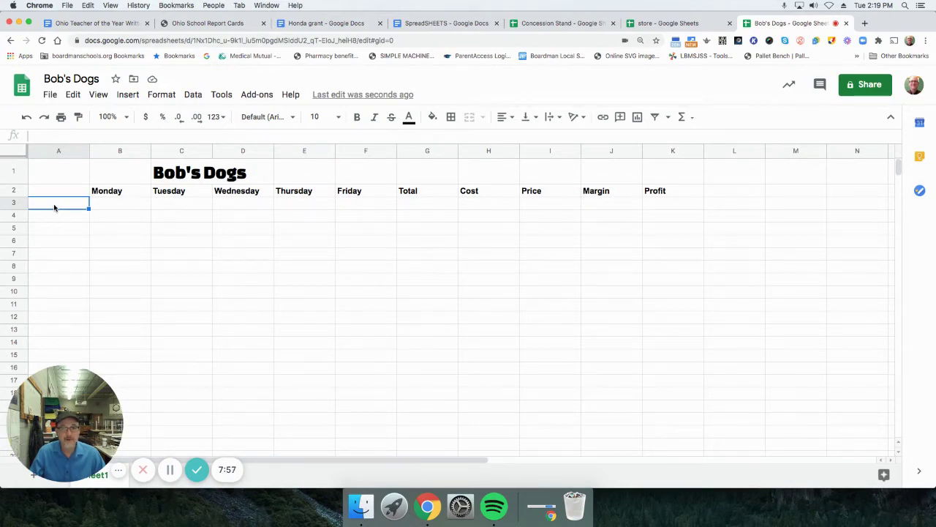
mouse_move(78, 399)
left_click_drag(77, 399, 654, 382)
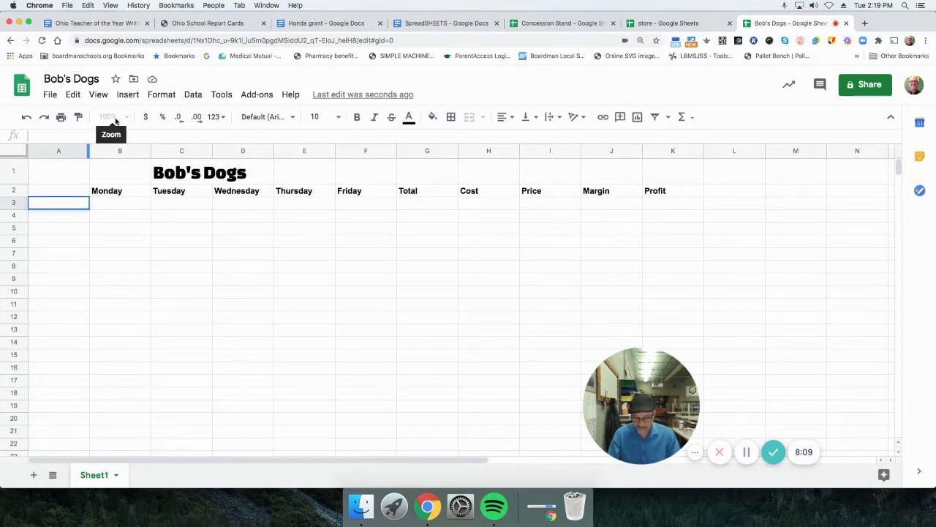
type("P")
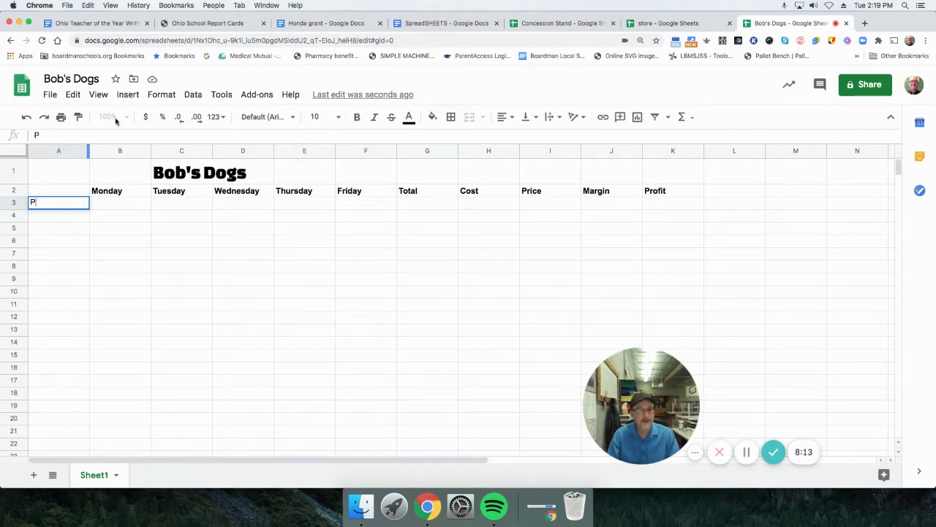
type("la")
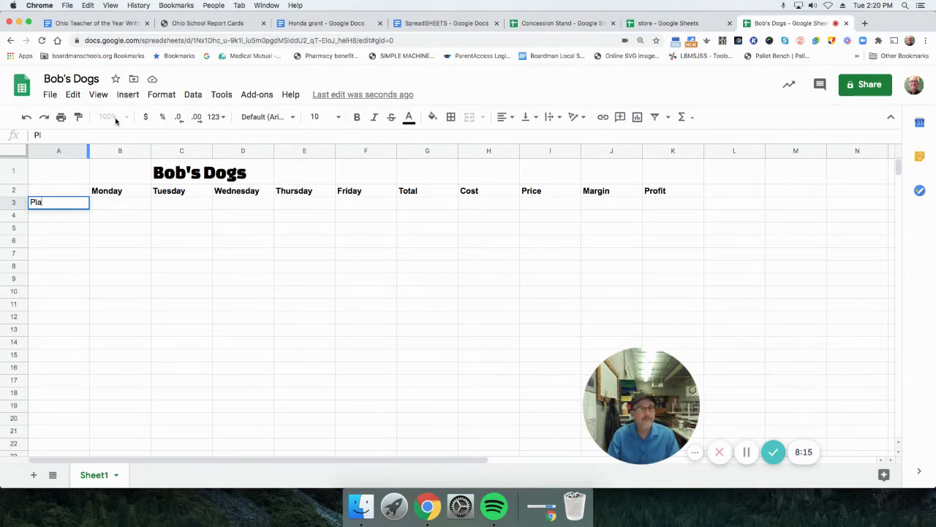
type("in")
key("BackSpace")
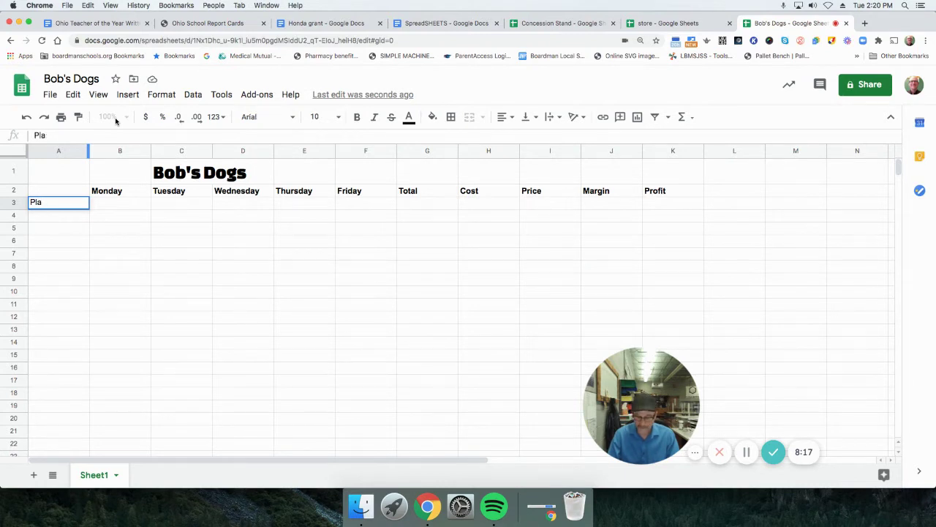
type("in H")
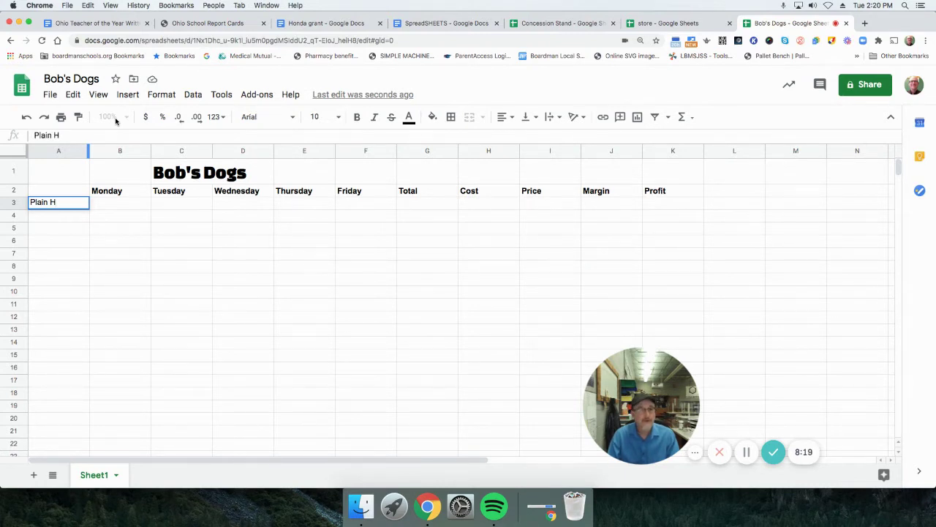
type("ot Dog")
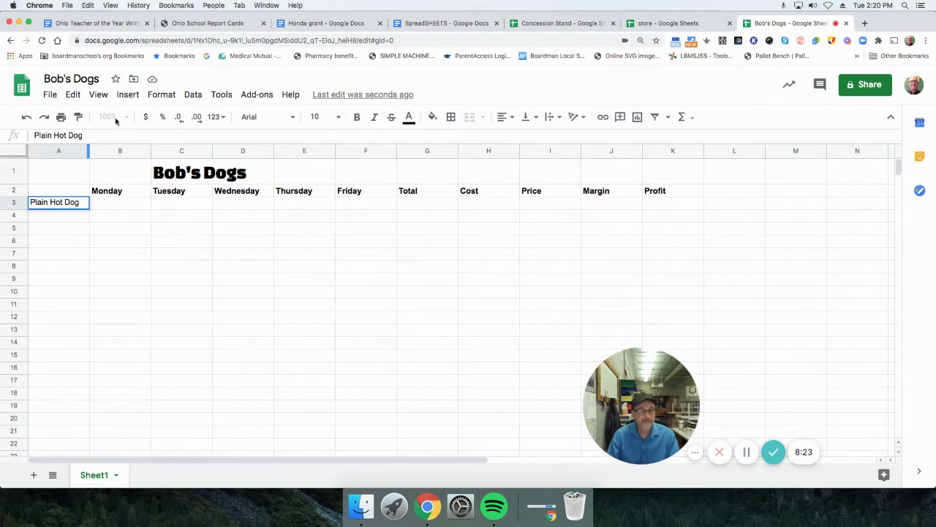
key("Return")
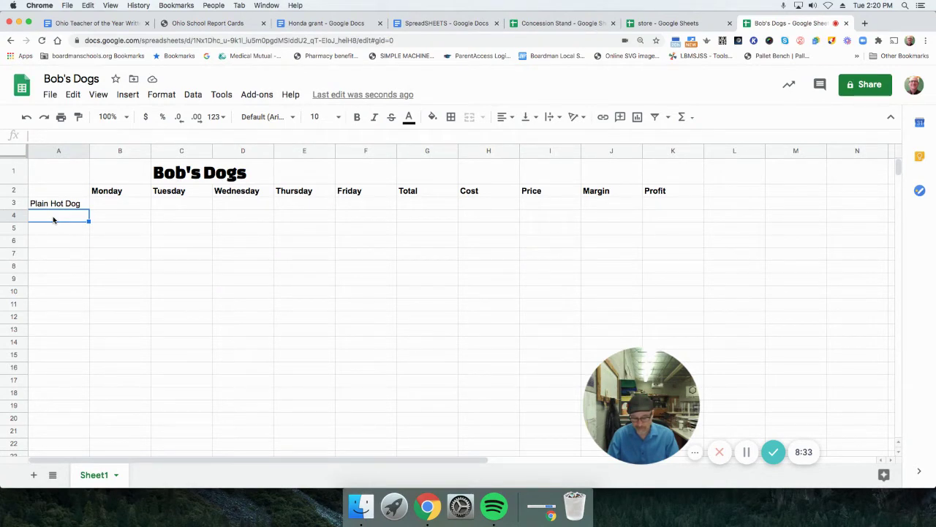
Step: Enter the menu items Cheeseburger in cell A4 and Gyro in cell A5
type("Ch")
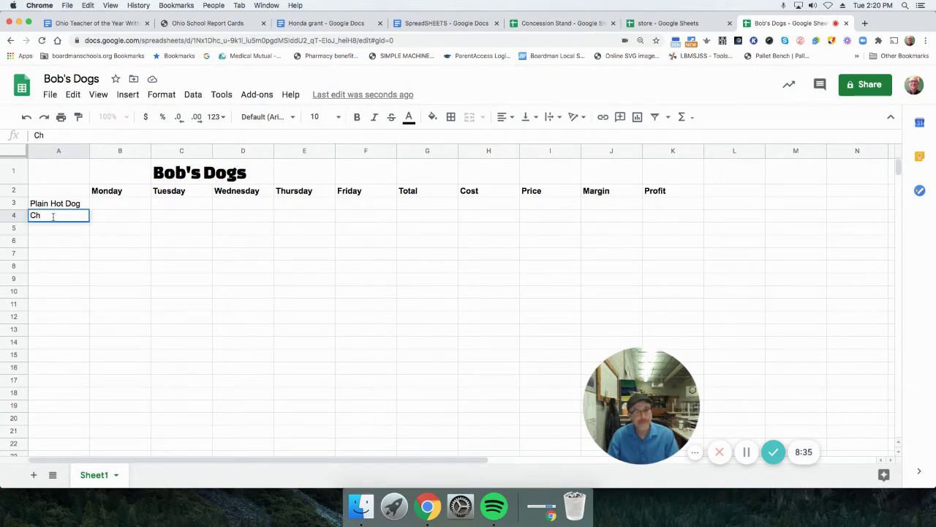
type("eeseburger")
key("Return")
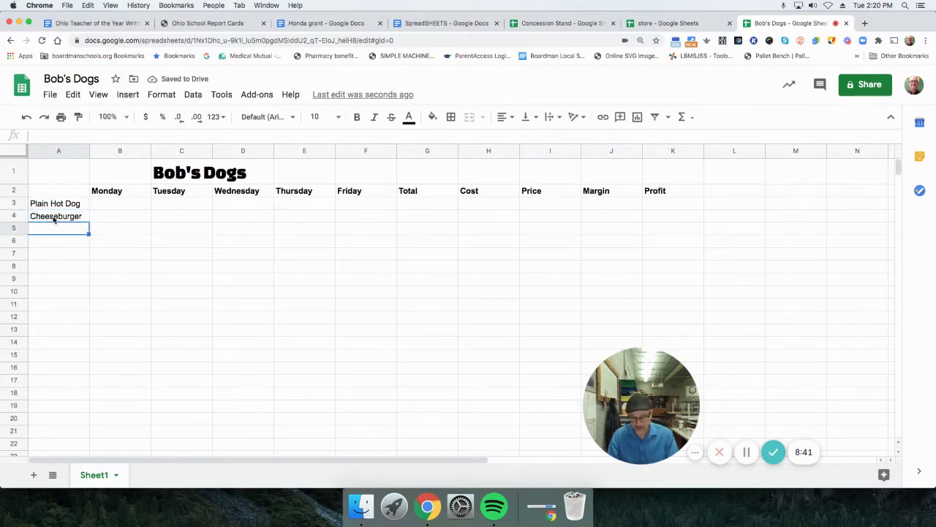
type("Gyro")
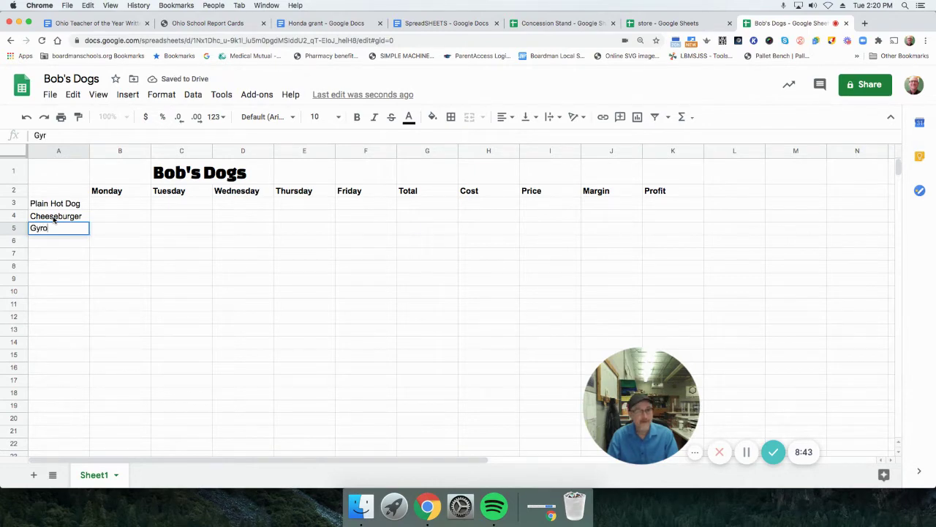
key("Return")
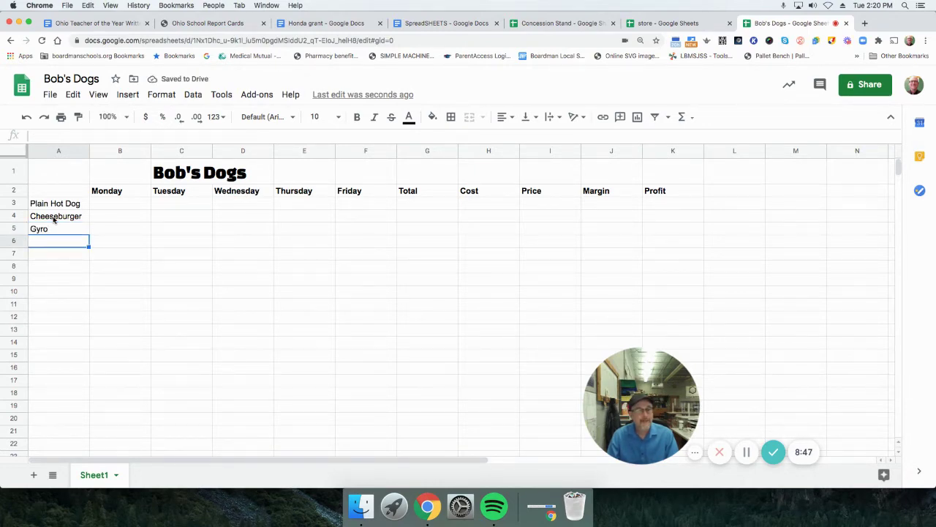
Step: Enter the menu items Small Fries in cell A6 and Large Fries in cell A7
type("Small")
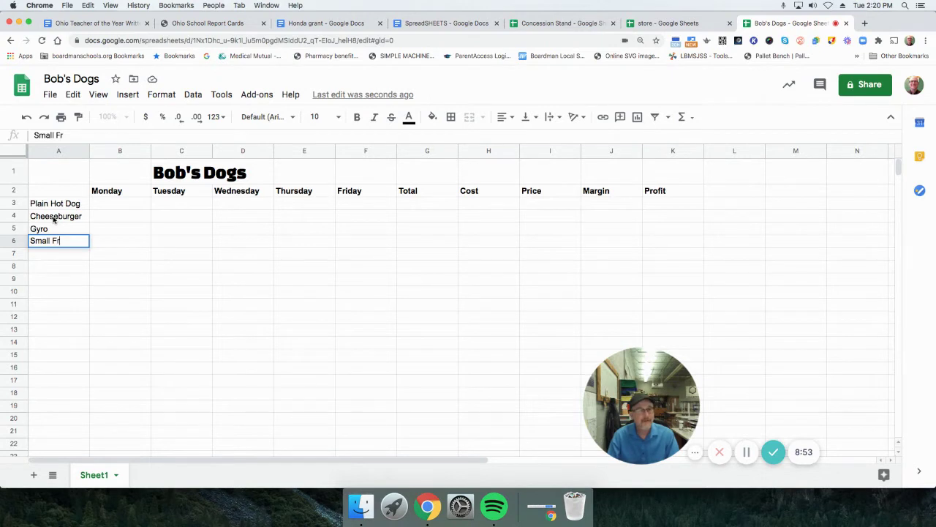
type(" Fries")
key("Return")
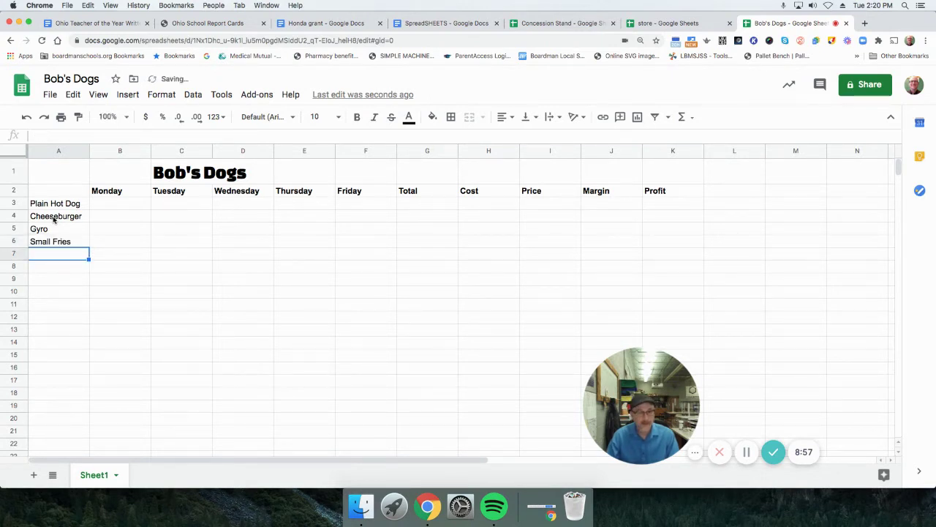
type("Larg")
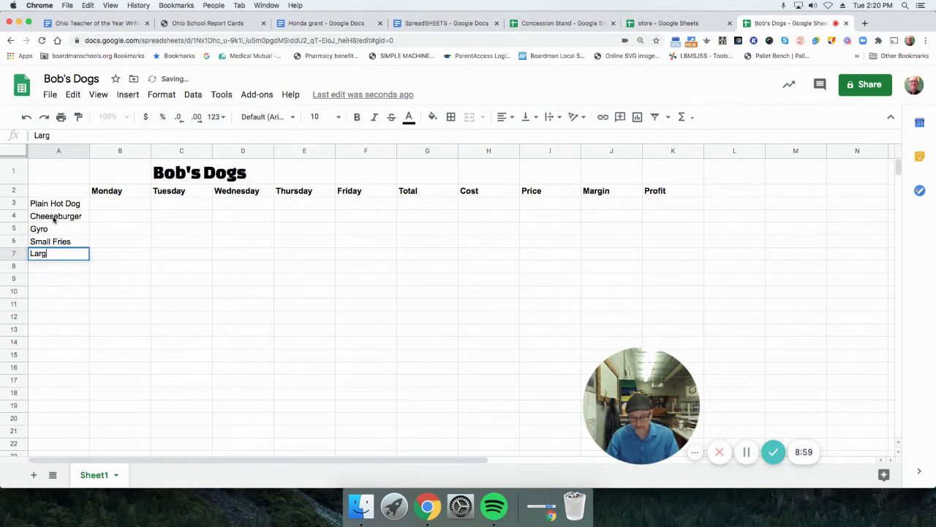
type("e Fries")
key("Return")
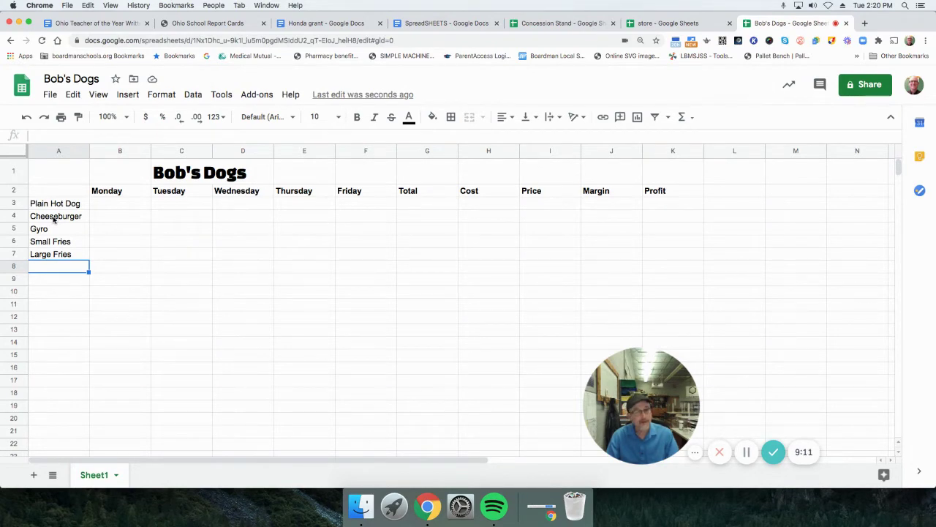
Step: Enter the menu items Regular Drink in cell A8 and Large Drink in cell A9
type("Regyka")
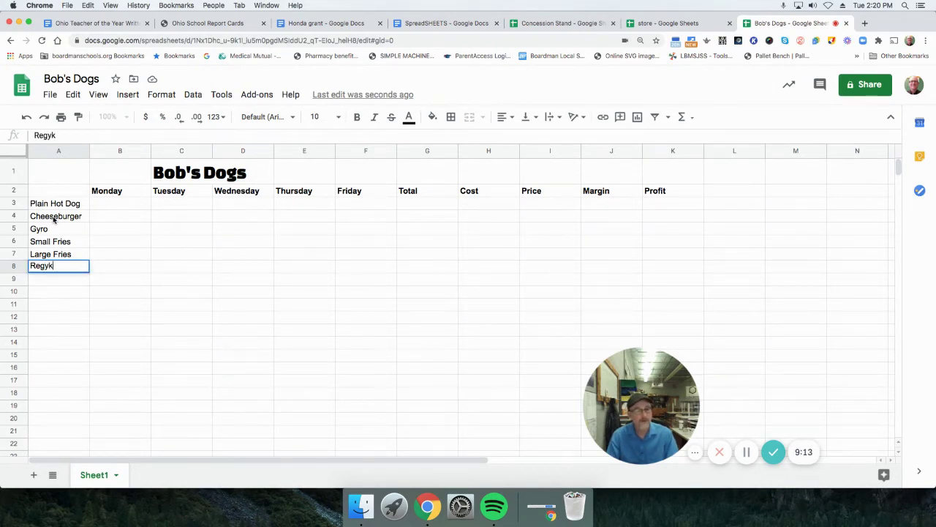
key("BackSpace")
key("BackSpace")
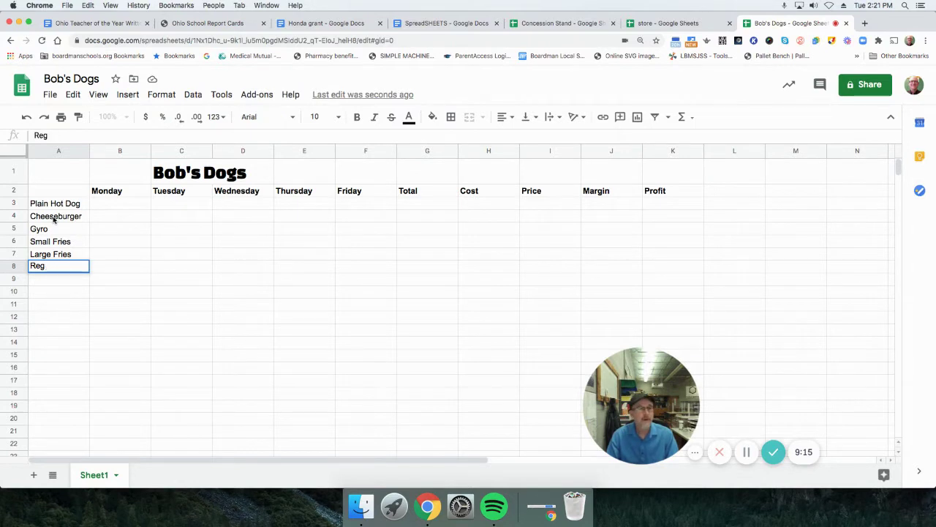
type("ula")
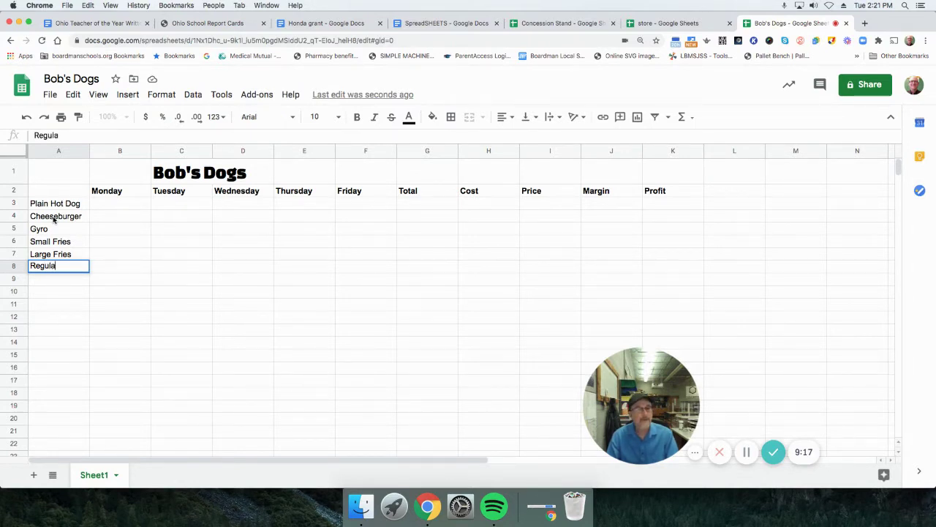
type("r Drink")
key("Return")
type("L")
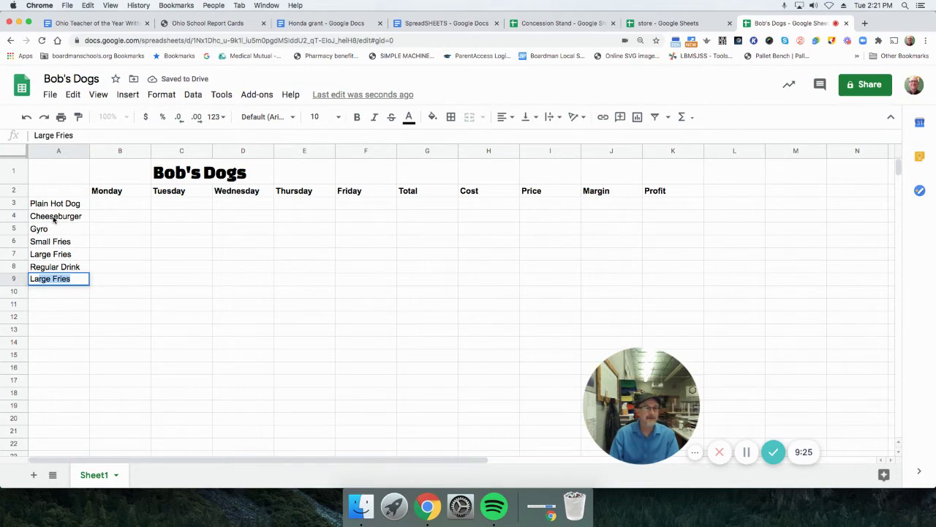
type("arg")
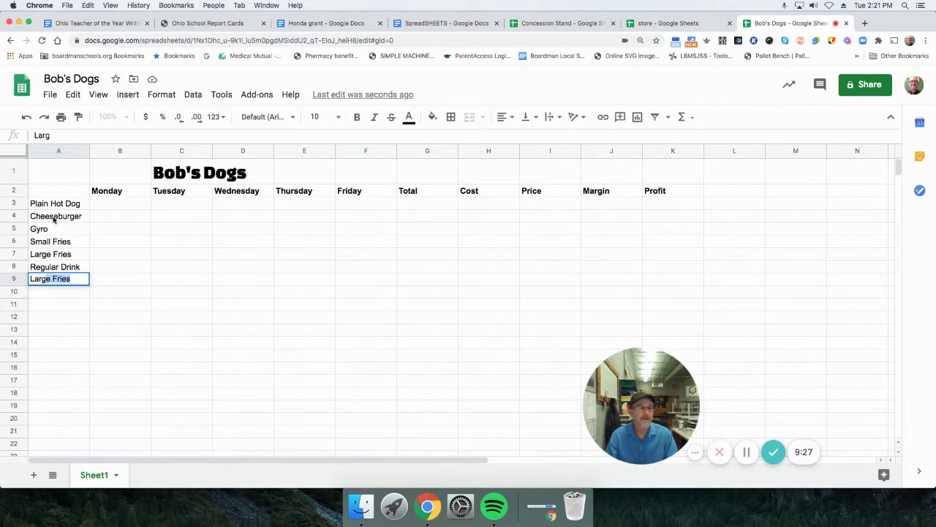
type("e Dr")
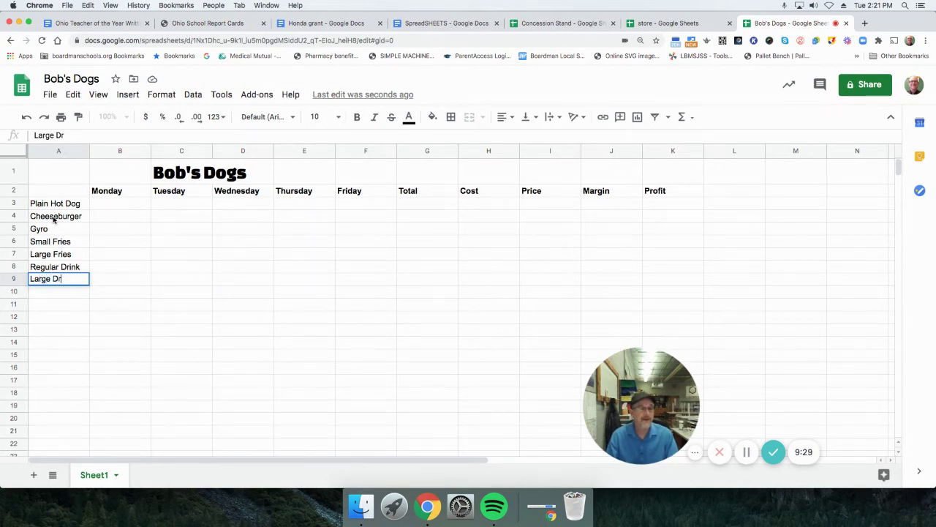
type("ink")
key("Return")
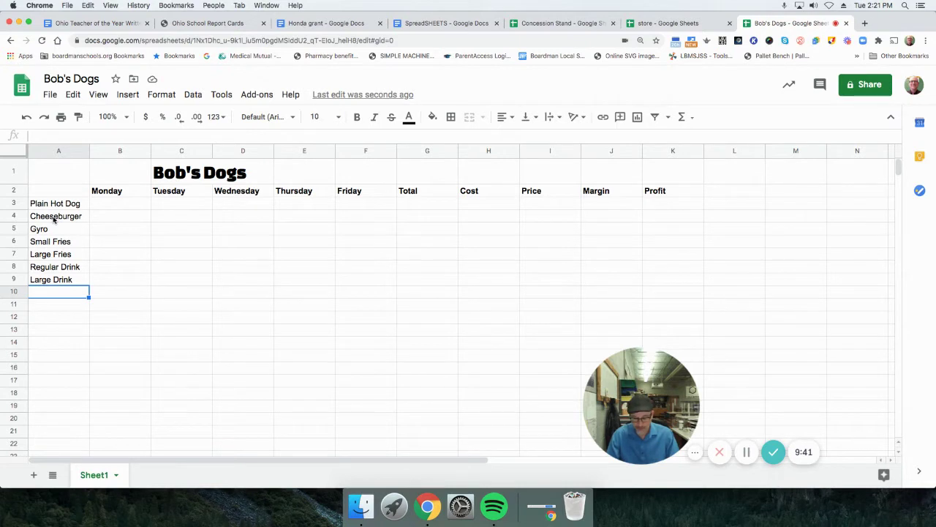
Step: Enter the menu items Dog Supreme in cell A10 and Brownie in cell A11
type("Dog D")
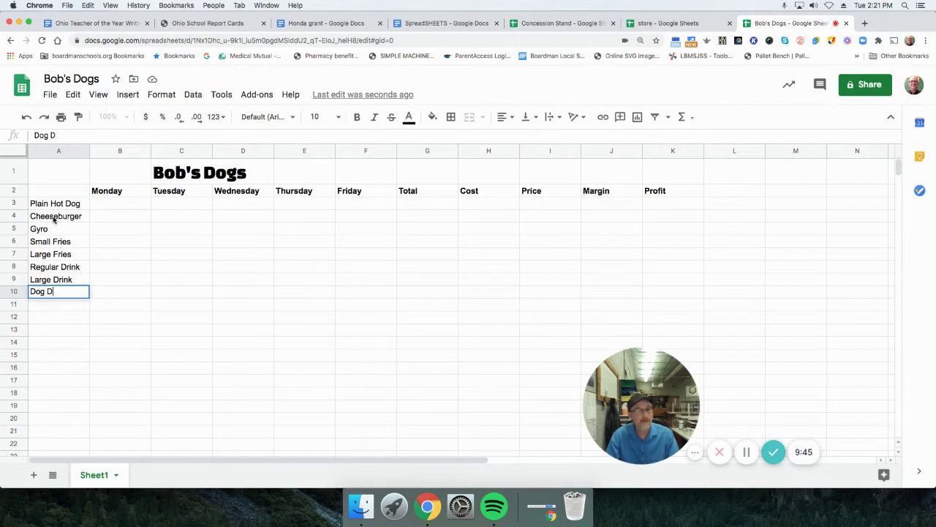
key("BackSpace")
type("Supreme")
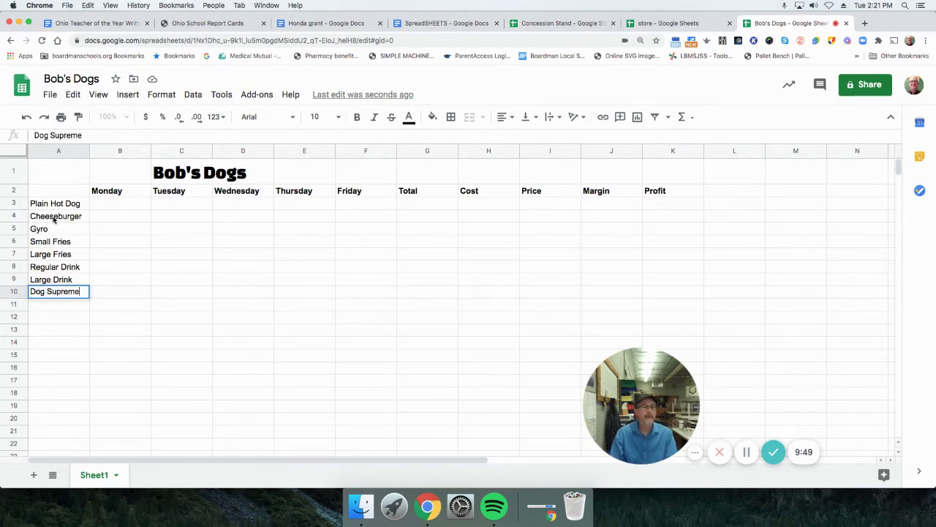
key("Return")
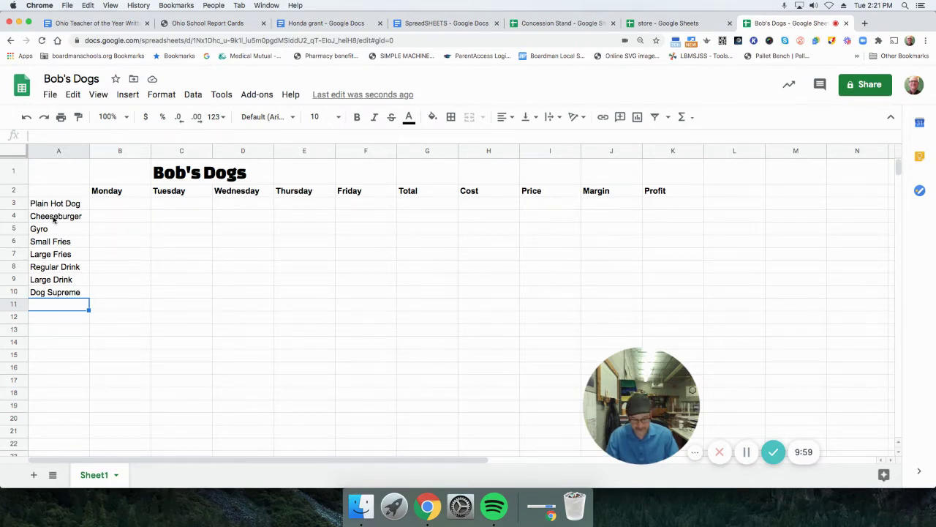
type("Brownie")
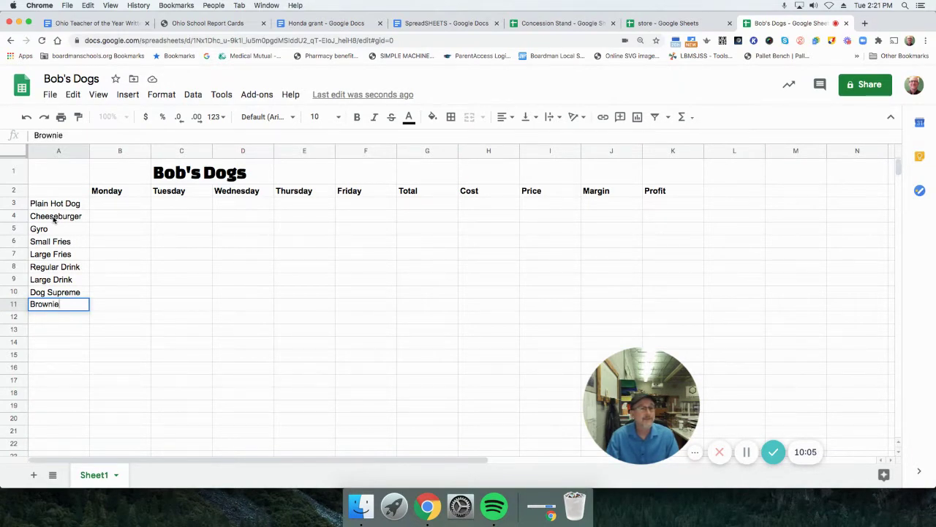
key("Return")
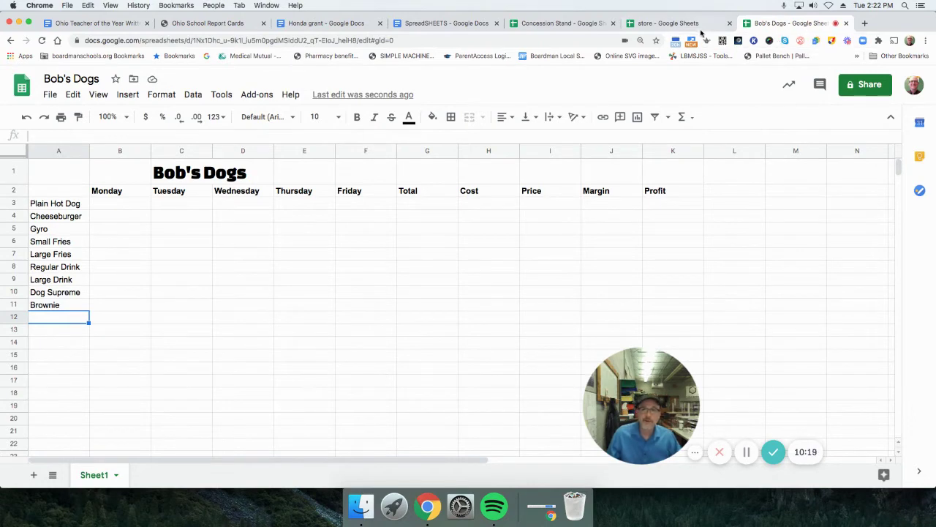
Step: Check the column alignment in the store spreadsheet and center column B (Monday) horizontally in Bob's Dogs
left_click(667, 23)
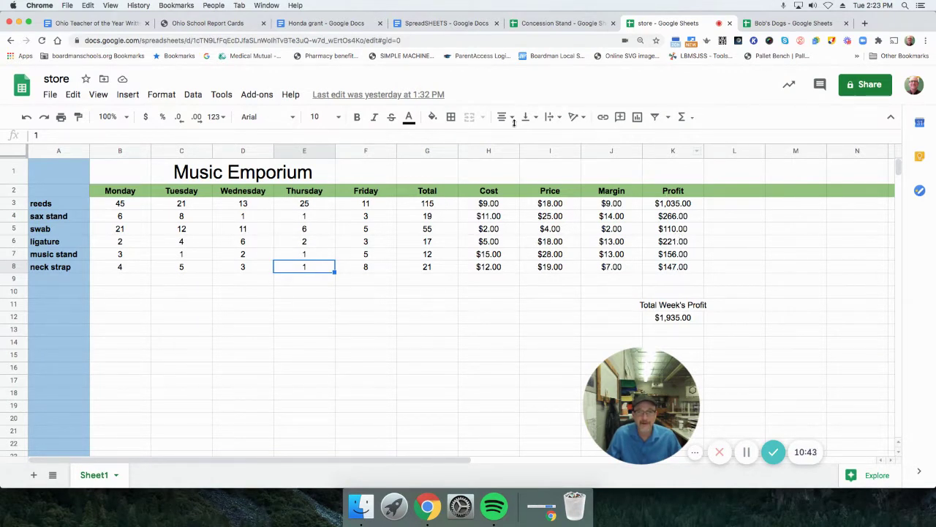
left_click(767, 27)
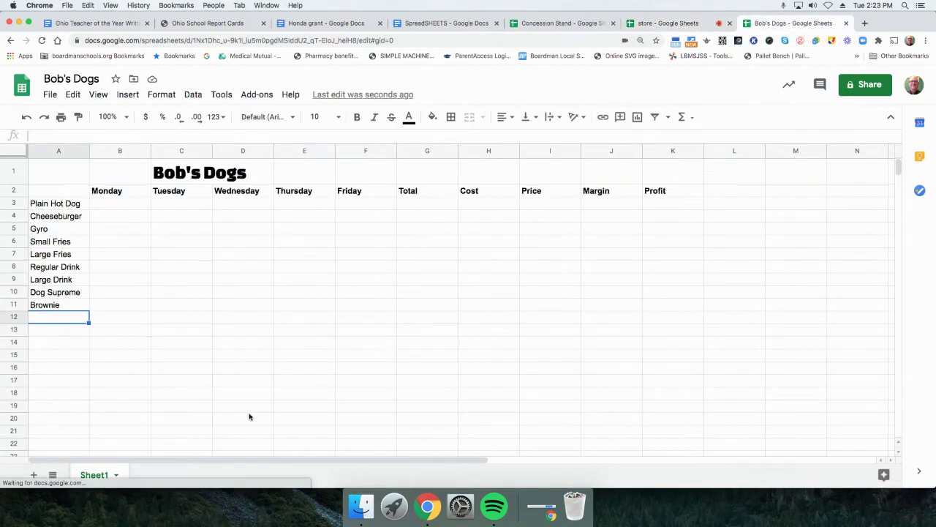
left_click(121, 151)
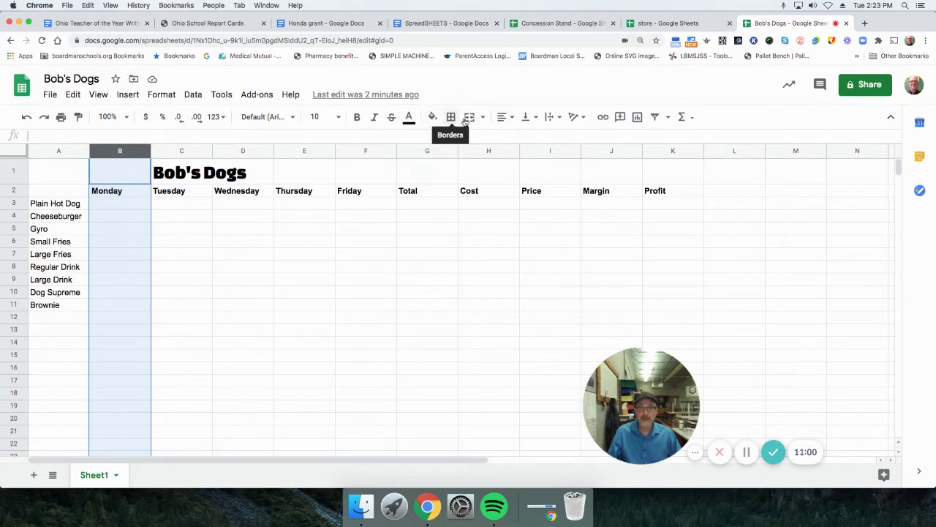
left_click(507, 118)
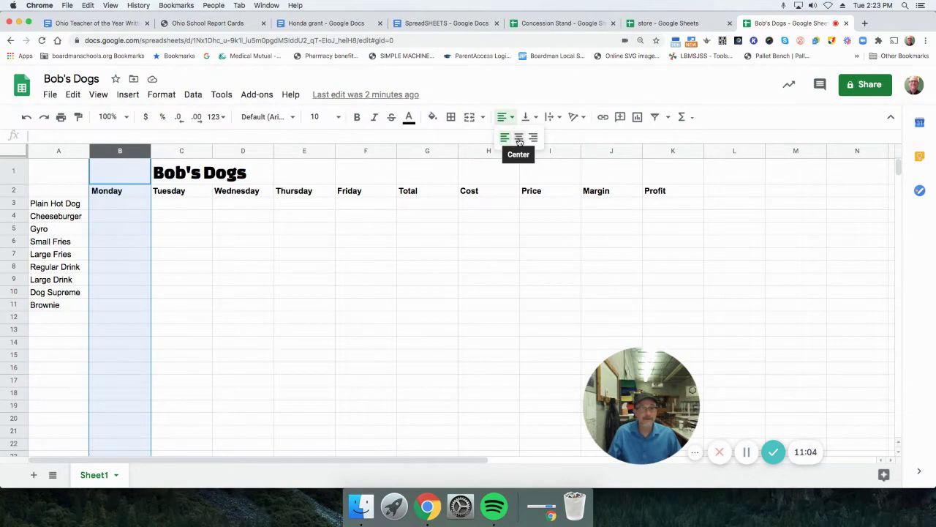
left_click(519, 138)
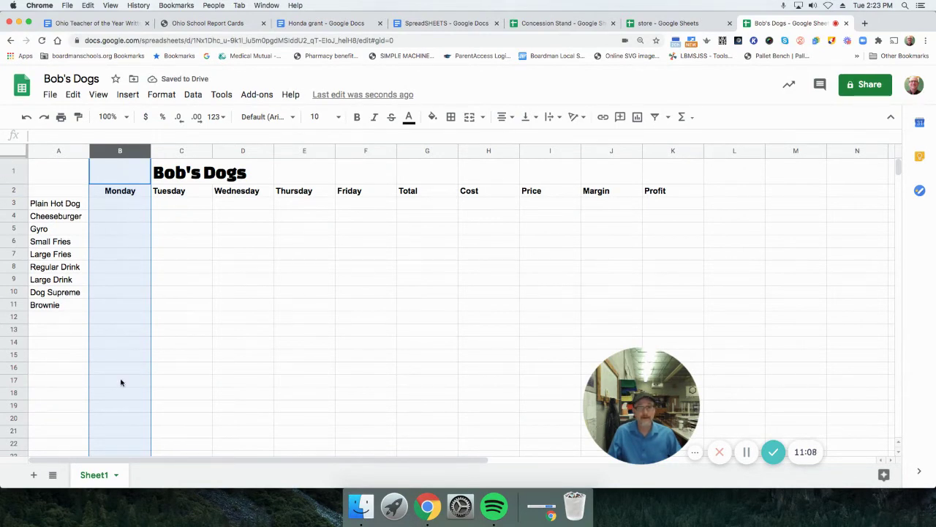
left_click(169, 152)
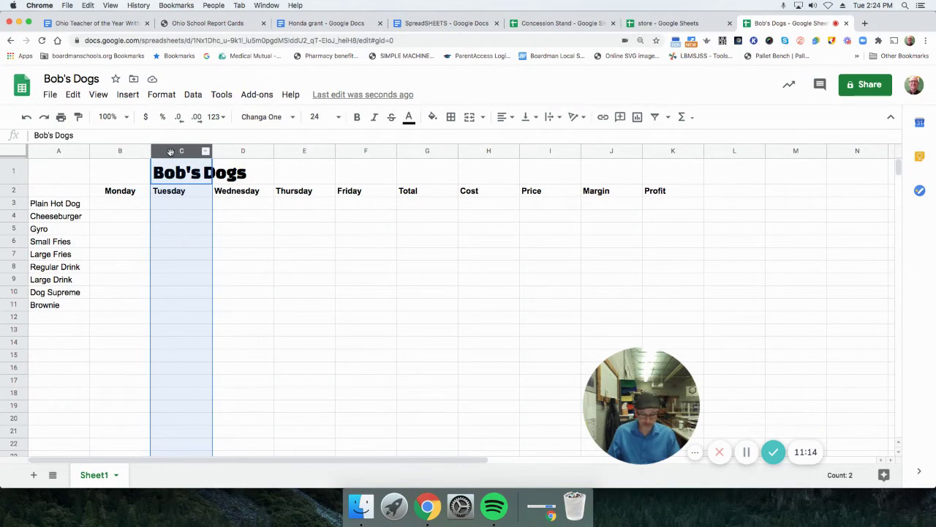
left_click(231, 151, "shift")
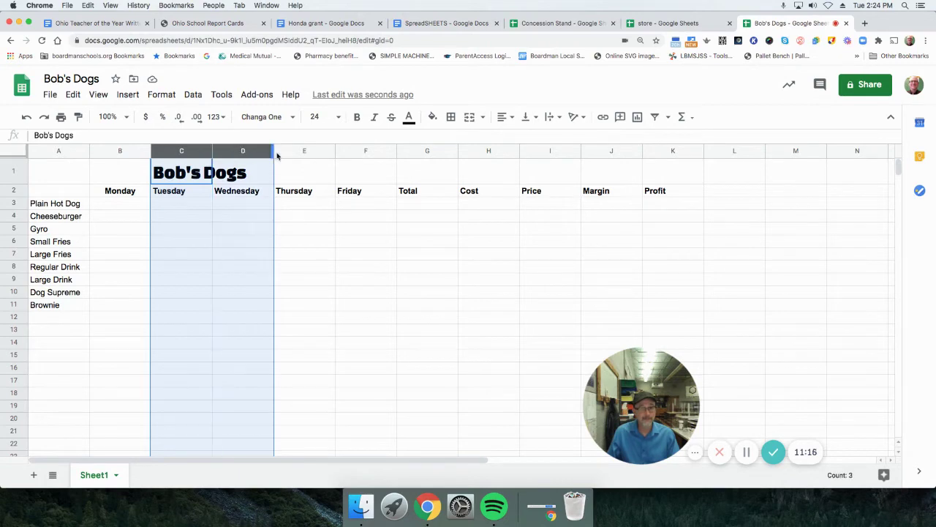
left_click(300, 152, "shift")
left_click(371, 152, "shift")
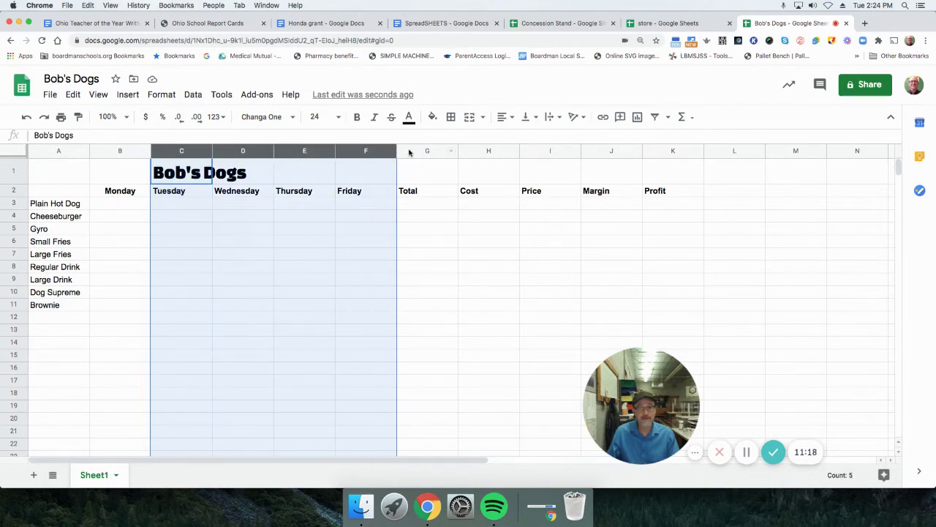
left_click(413, 153, "shift")
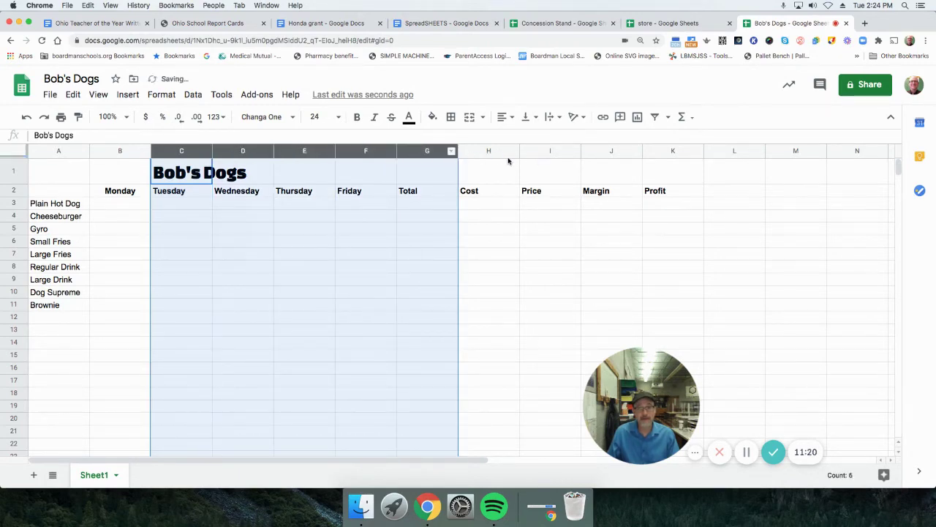
left_click(478, 154, "shift")
left_click(541, 156, "shift")
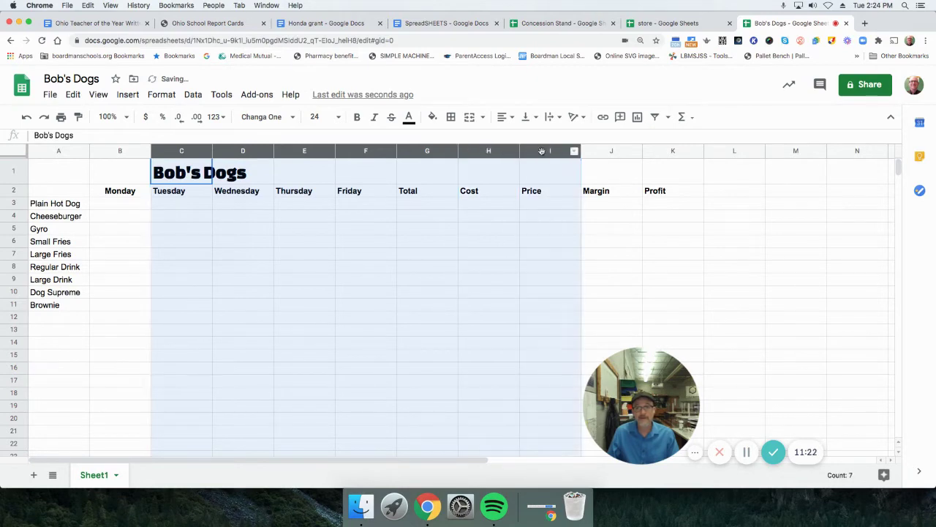
left_click(611, 153, "shift")
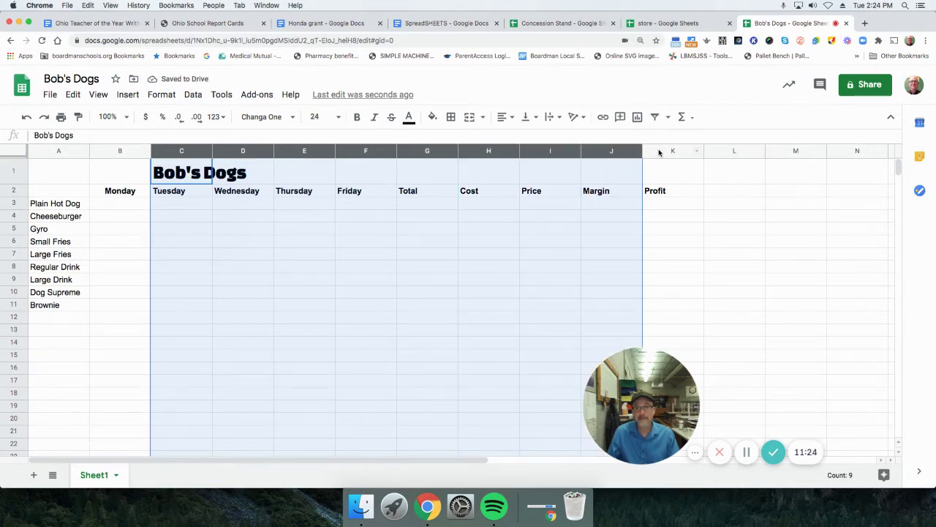
left_click(658, 152, "shift")
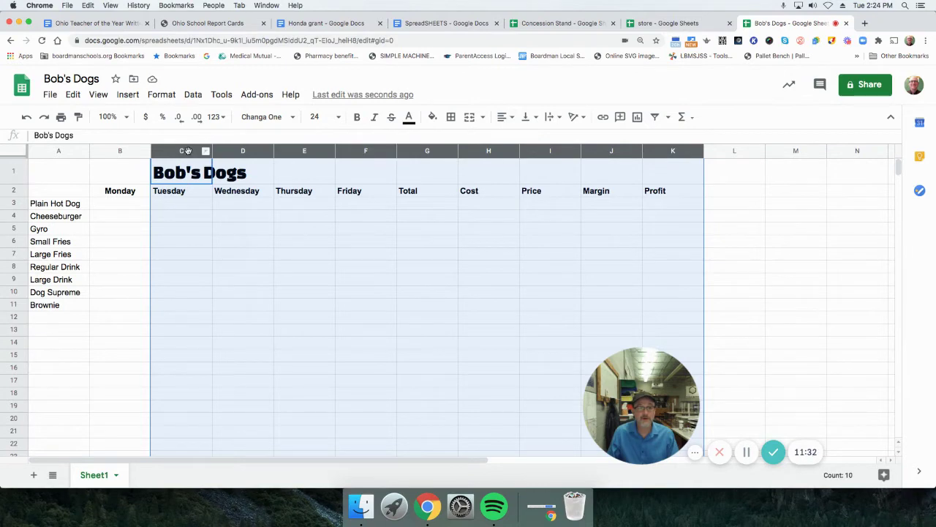
left_click(116, 153)
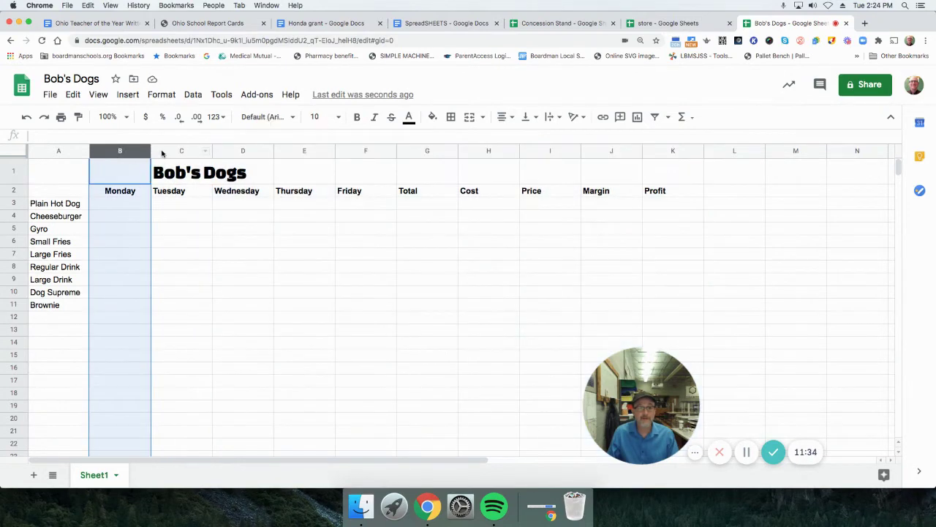
Step: Center columns C through K (Tuesday to Profit) horizontally
left_click(162, 151)
left_click_drag(164, 151, 183, 151)
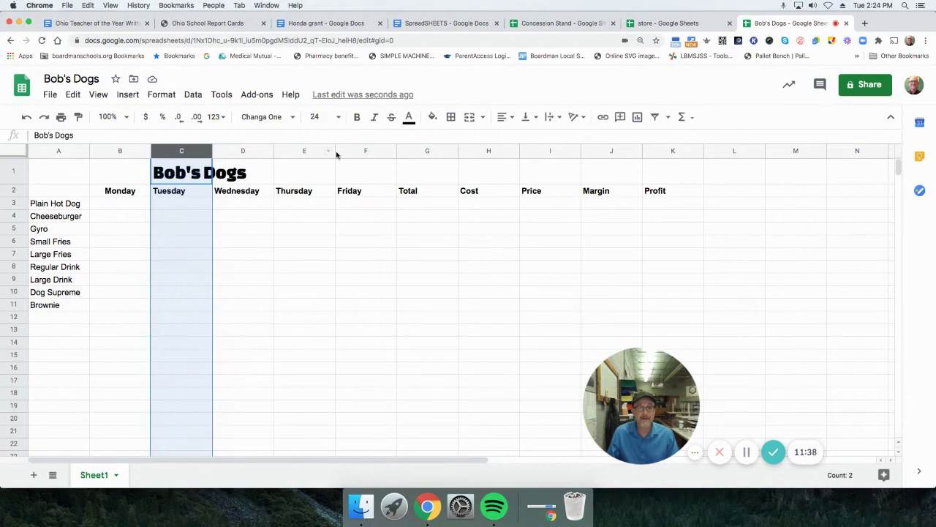
left_click(259, 152, "shift")
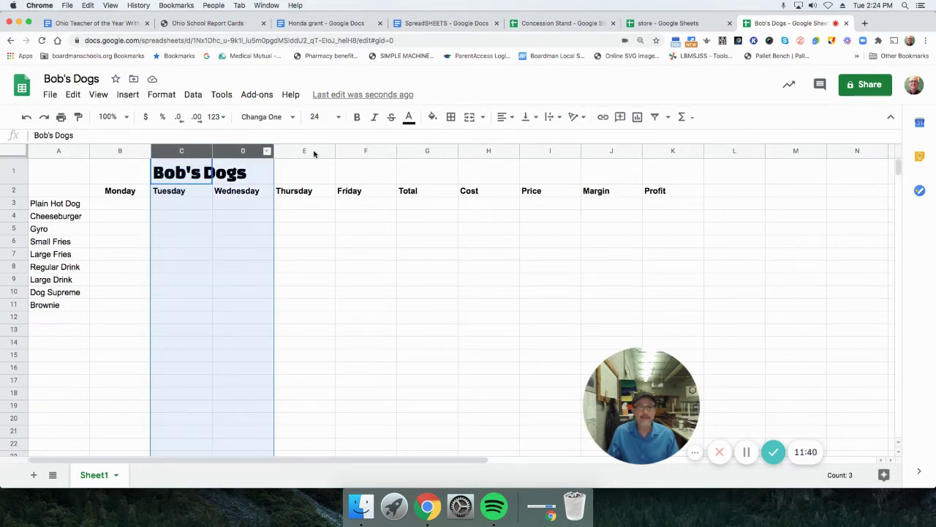
left_click(305, 152, "shift")
left_click(349, 152, "shift")
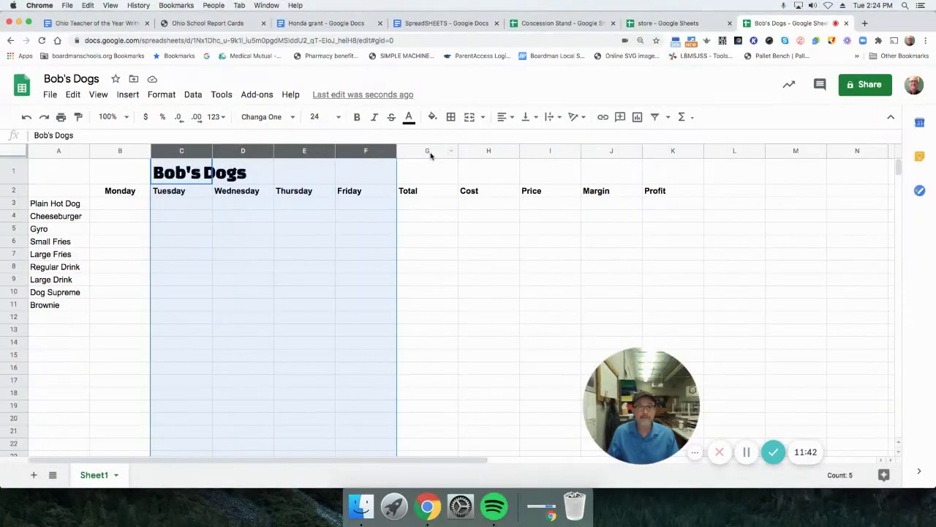
left_click(424, 151, "shift")
left_click(483, 152, "shift")
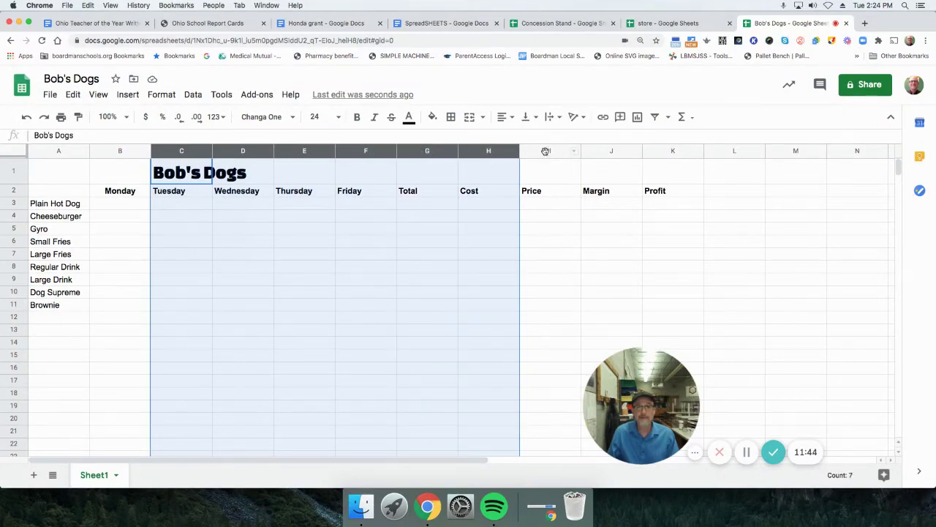
left_click(572, 152, "shift")
left_click(601, 152, "shift")
left_click(662, 152, "shift")
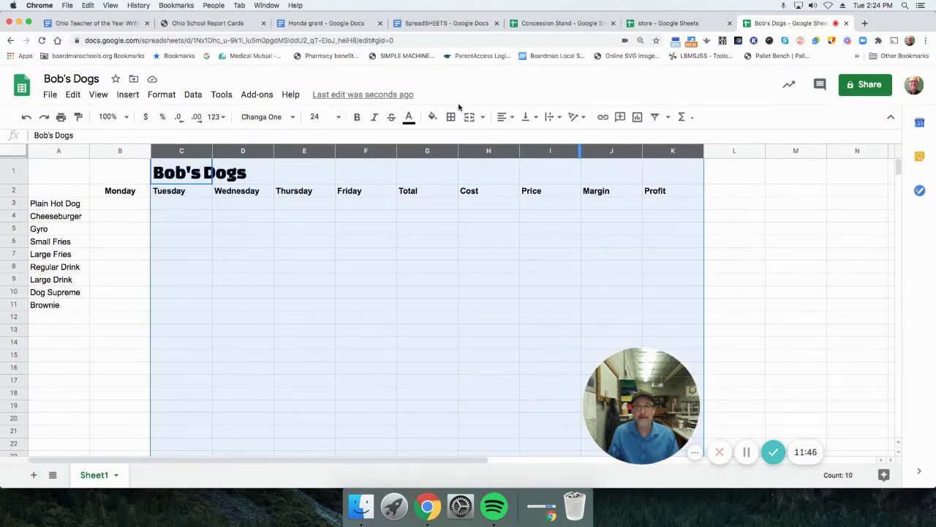
left_click(505, 119)
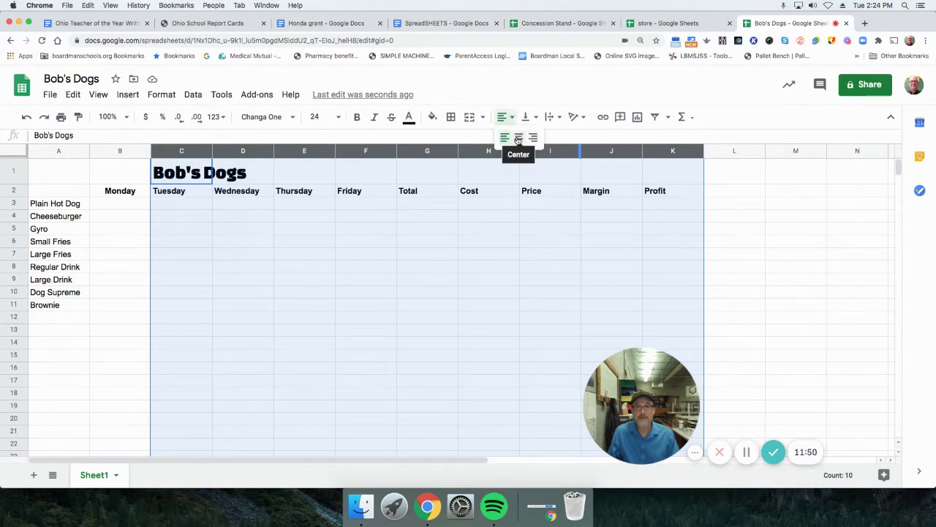
left_click(518, 138)
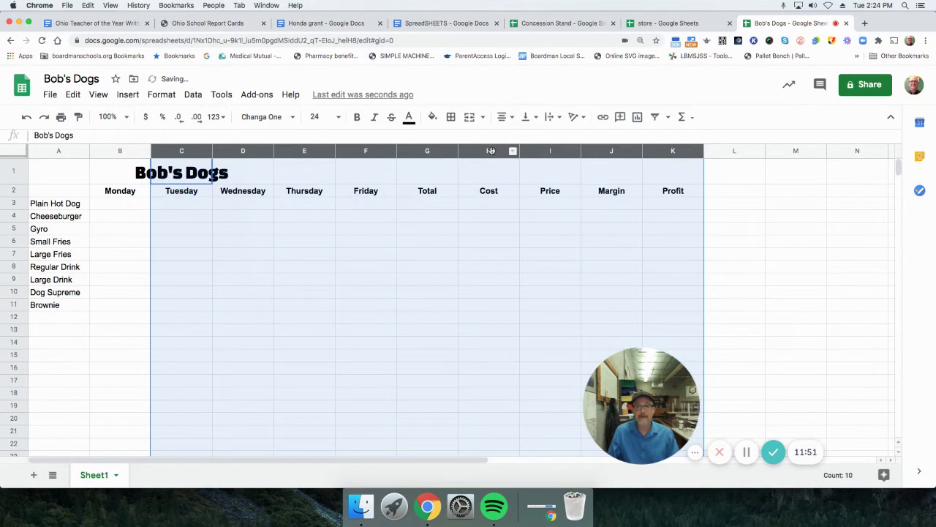
Step: Enter the Monday sales for Plain Hot Dog, Cheeseburger and Gyro in cells B3 to B5 as 55, 35 and 42
left_click(119, 209)
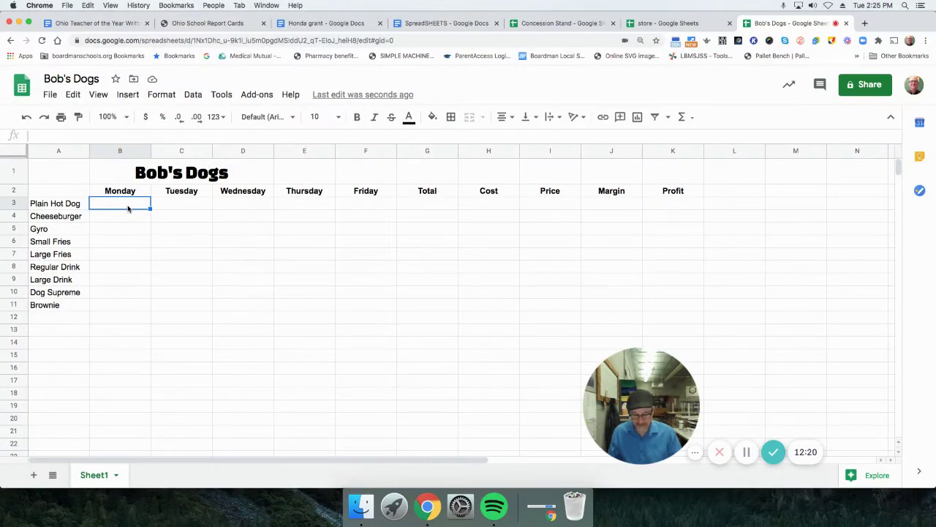
type("55")
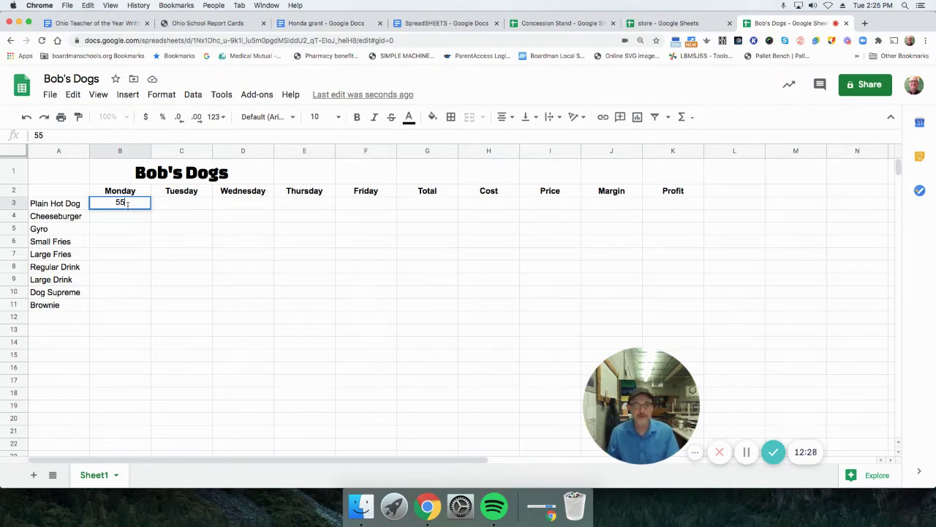
key("Return")
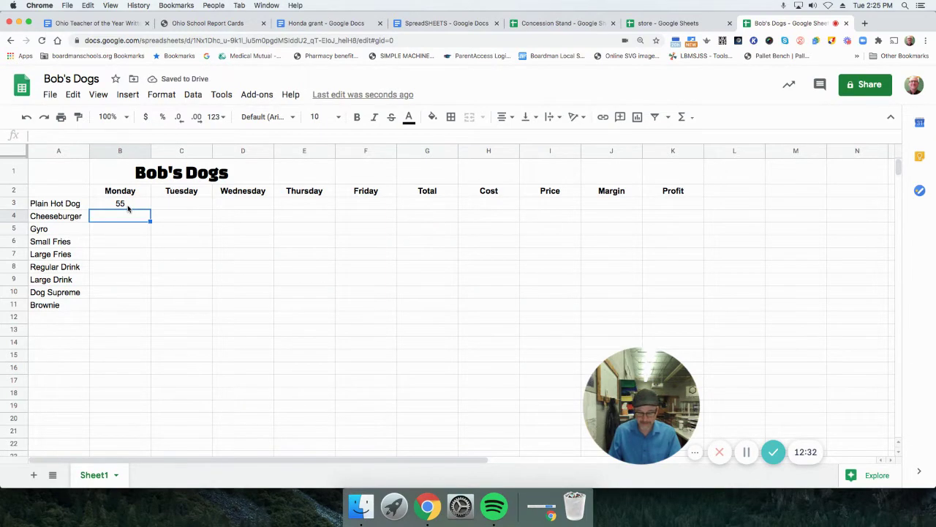
type("35")
key("Return")
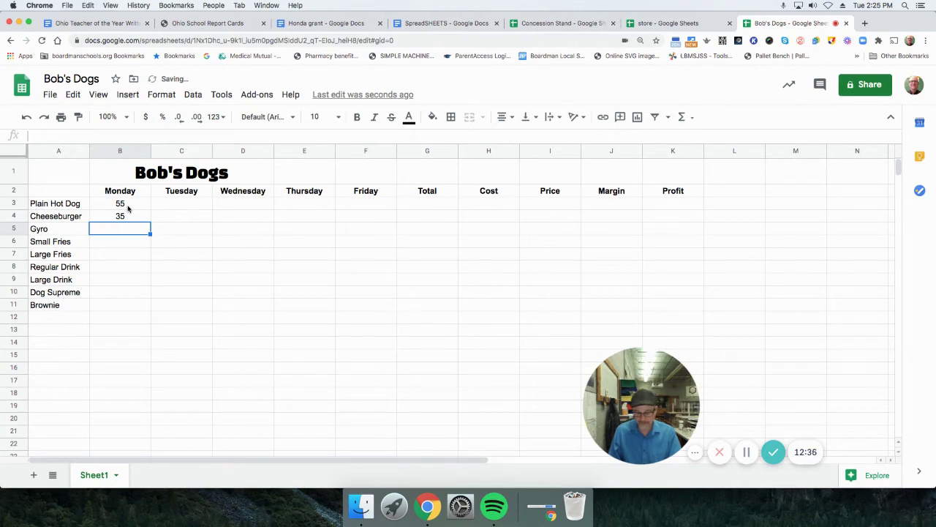
type("42")
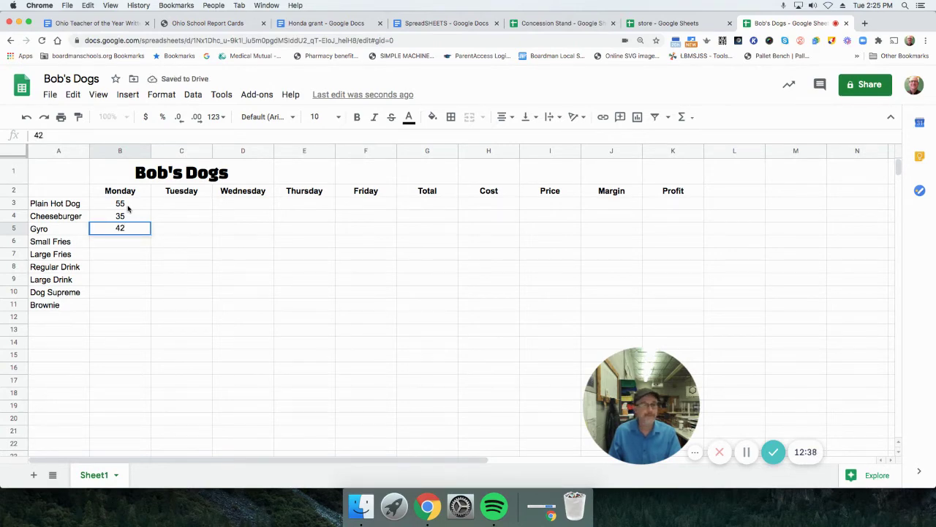
key("Return")
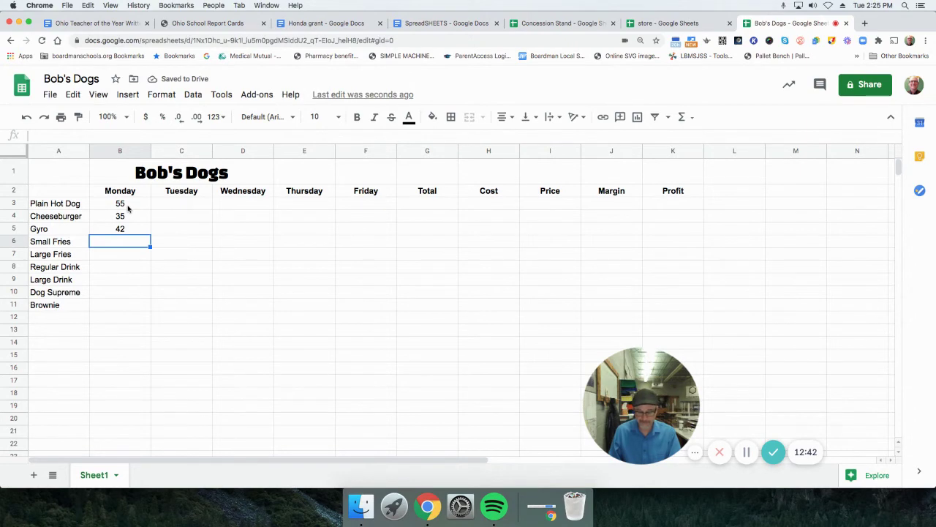
Step: Enter the Monday sales for Small Fries, Large Fries and Regular Drink in cells B6 to B8 as 61, 68 and 57
type("61")
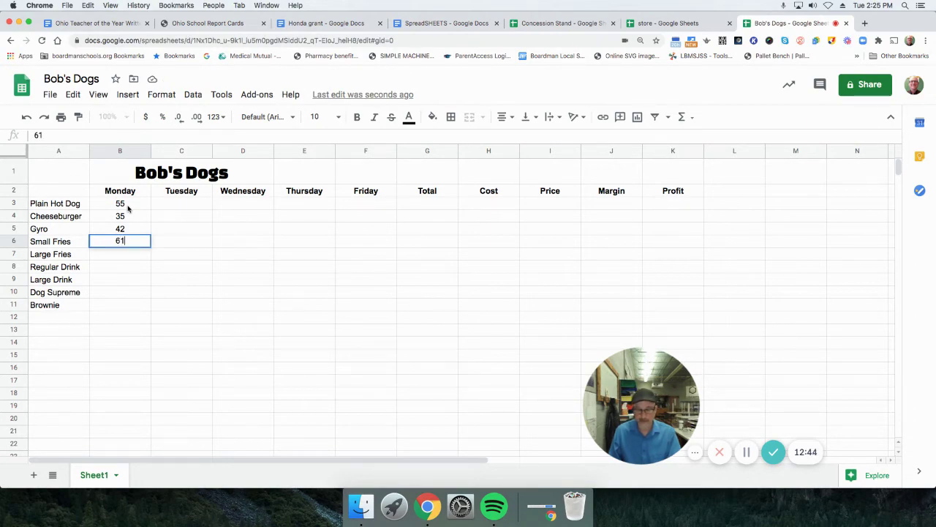
key("Return")
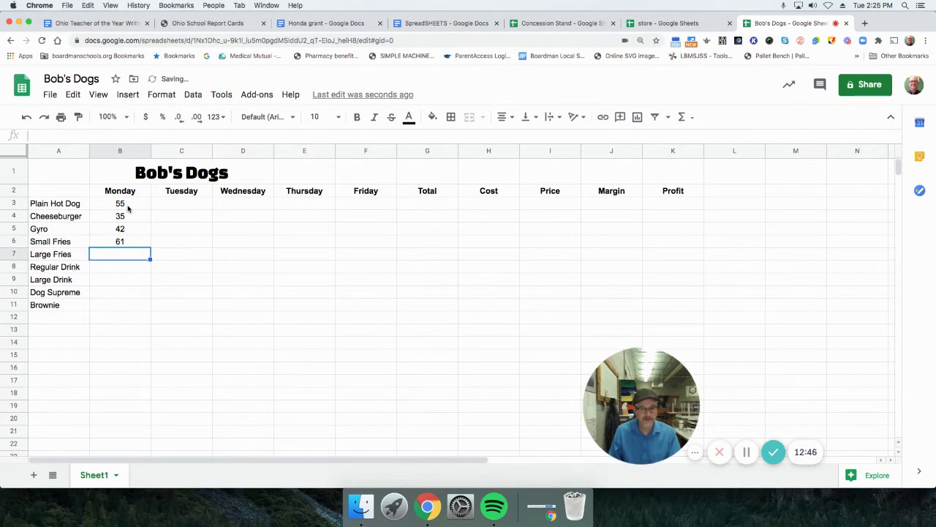
type("68")
key("Return")
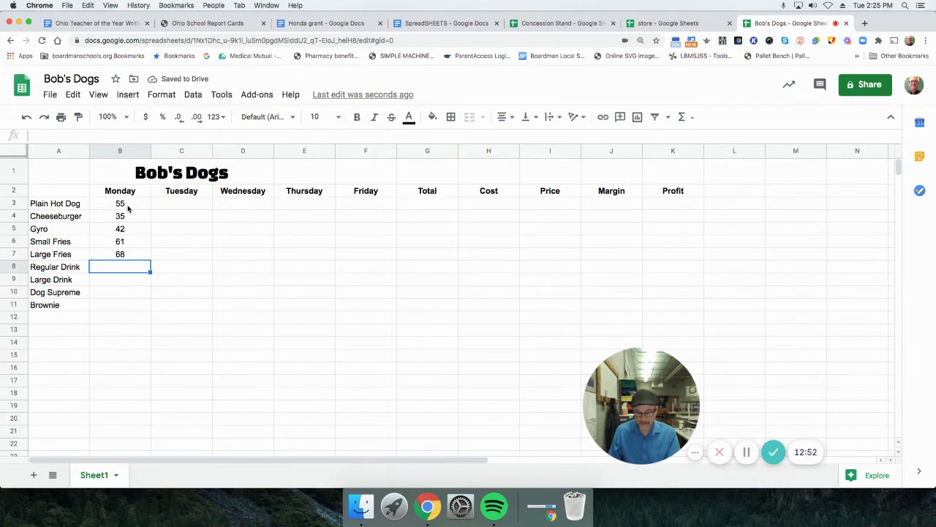
type("57")
key("Return")
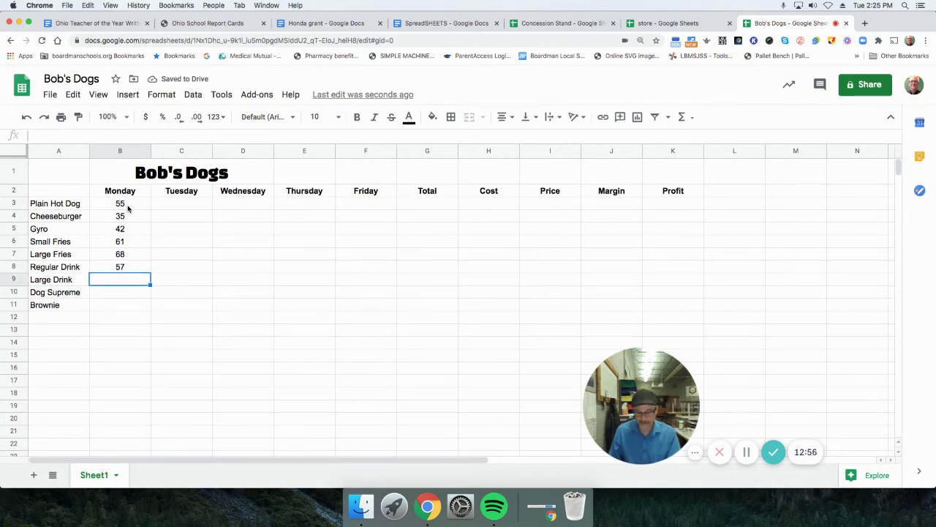
Step: Enter the Monday sales for Large Drink, Dog Supreme and Brownie in cells B9 to B11 as 53, 39 and 28
type("53")
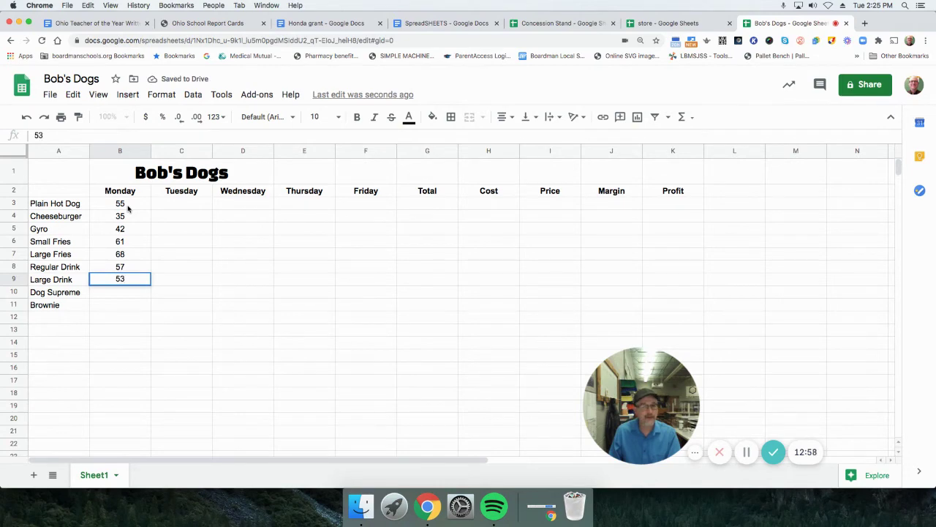
key("Return")
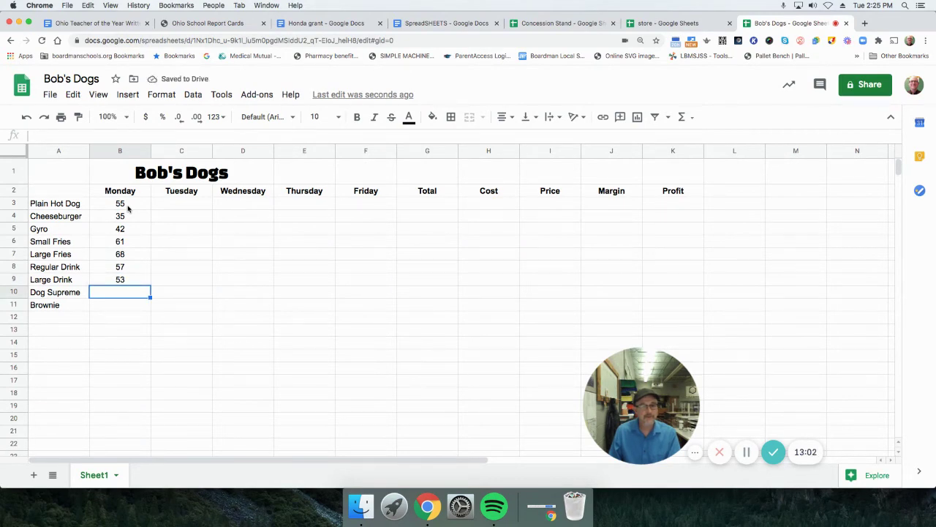
type("39")
key("Return")
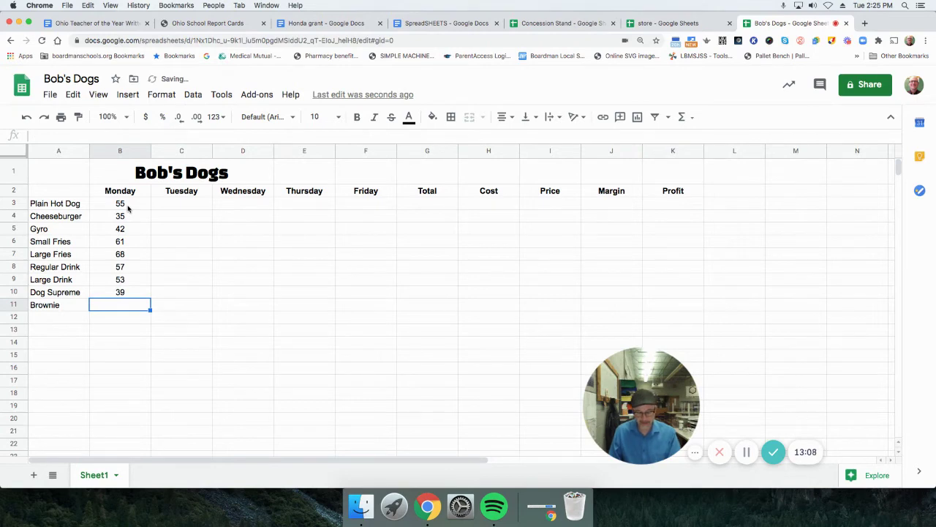
type("28")
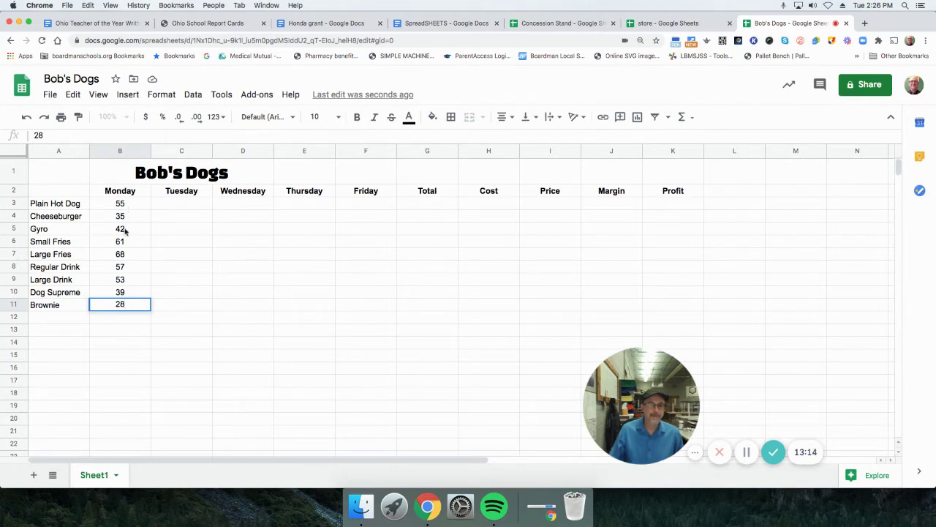
Step: Enter the Tuesday sales for Plain Hot Dog, Cheeseburger and Gyro in cells C3 to C5 as 58, 36 and 32
left_click(190, 202)
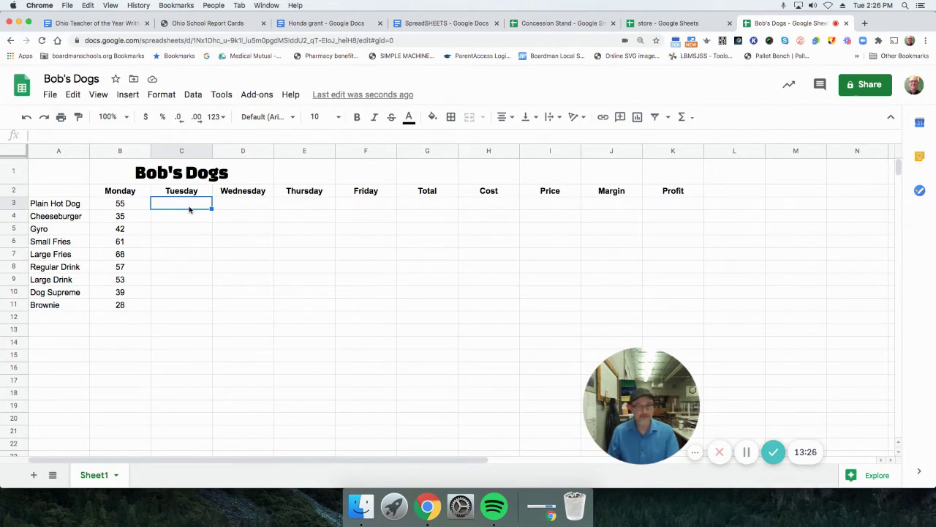
type("58")
key("Return")
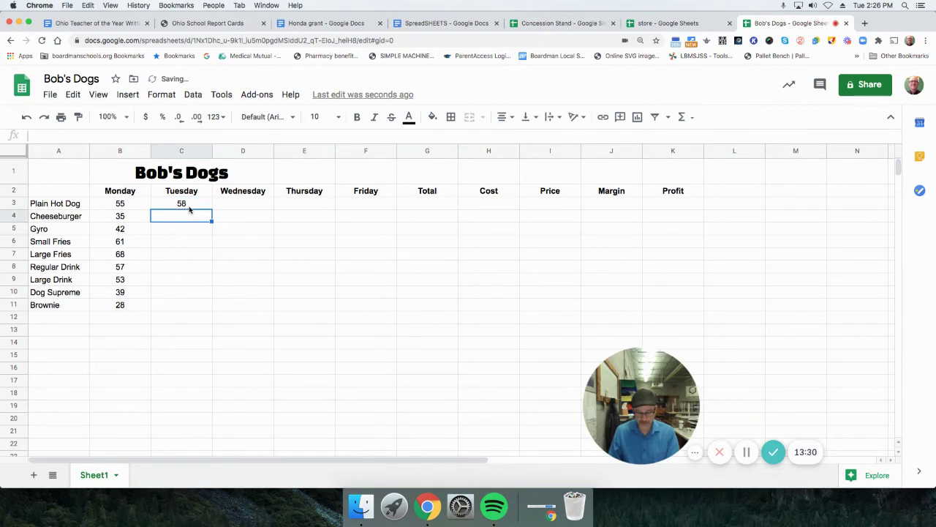
type("36")
key("Return")
type("32")
key("Return")
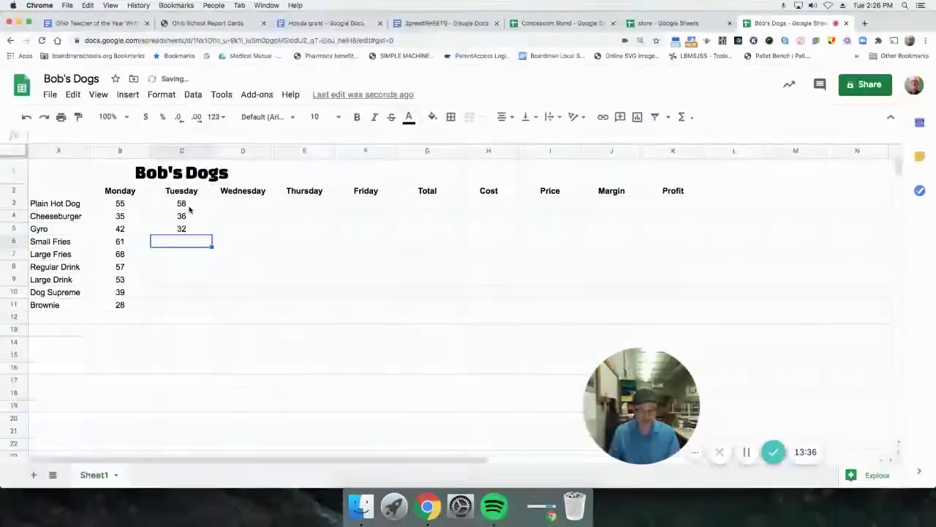
Step: Enter the Tuesday sales for Small Fries, Large Fries and Regular Drink in cells C6 to C8 as 54, 57 and 61
type("54")
key("Return")
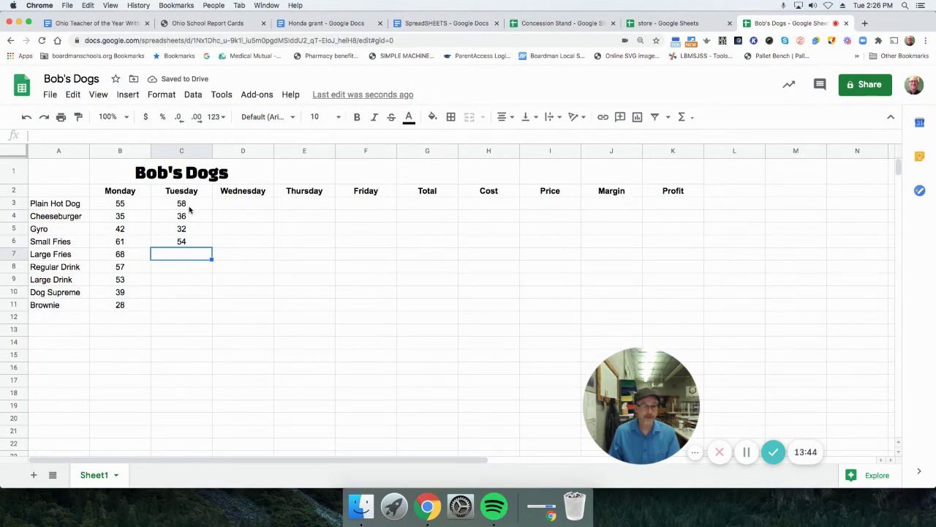
type("57")
key("Return")
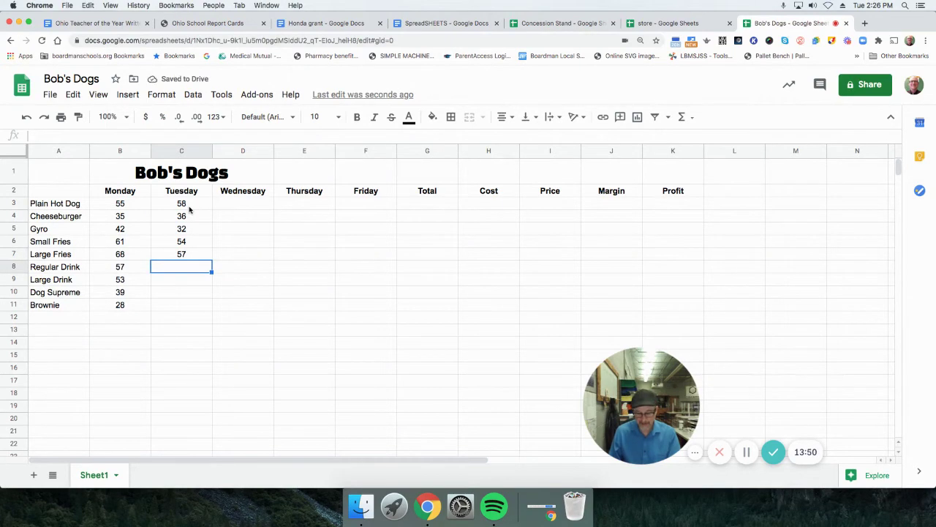
type("61")
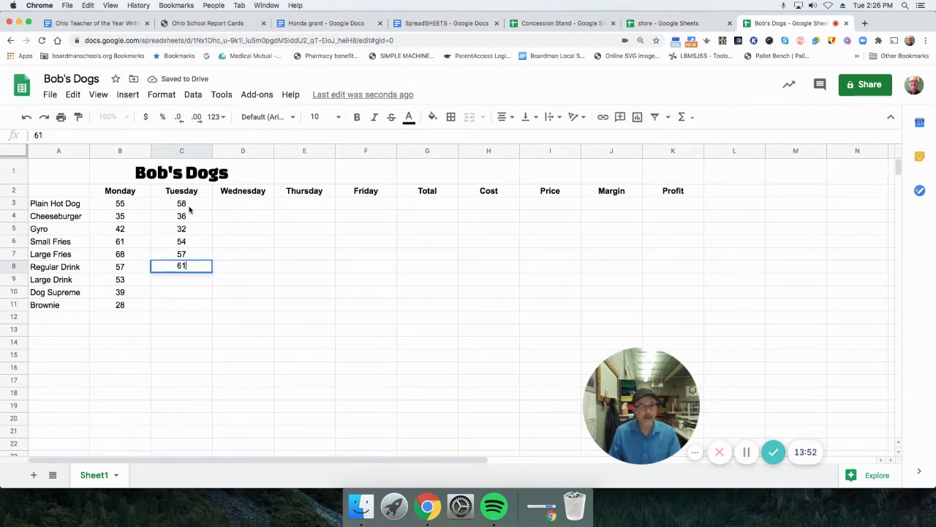
key("Return")
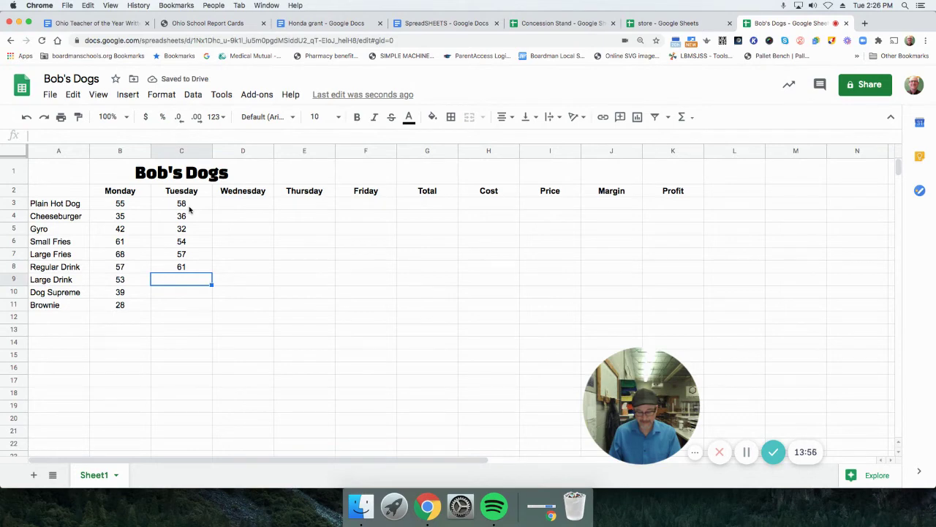
Step: Enter the Tuesday sales for Large Drink, Dog Supreme and Brownie in cells C9 to C11 as 48, 42 and 21
type("48")
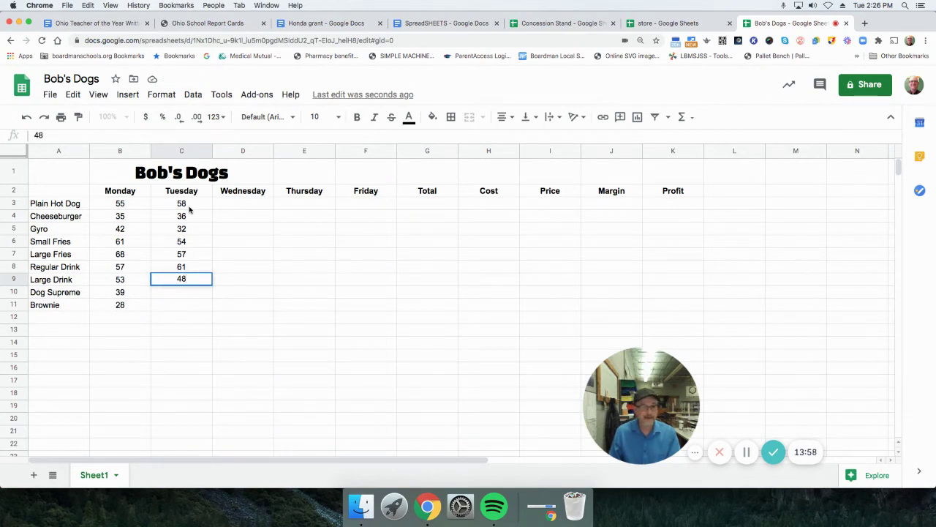
key("Return")
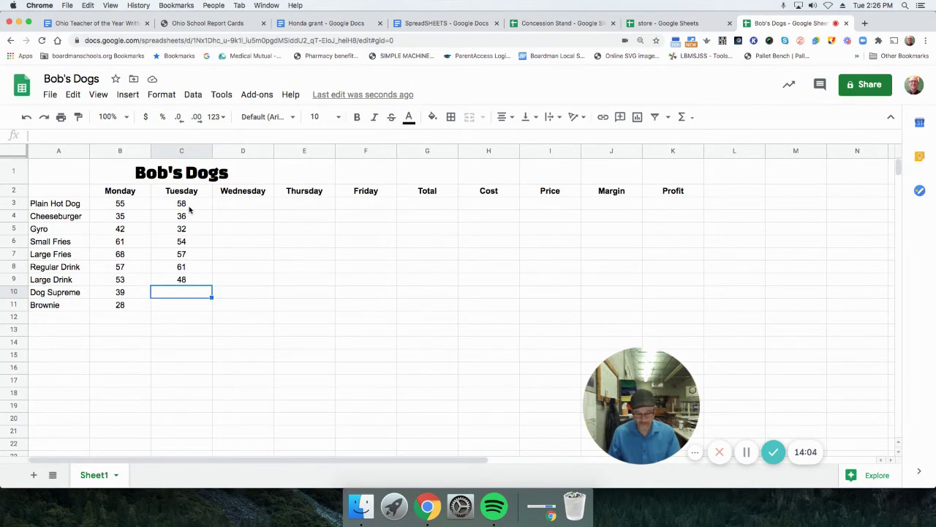
type("42")
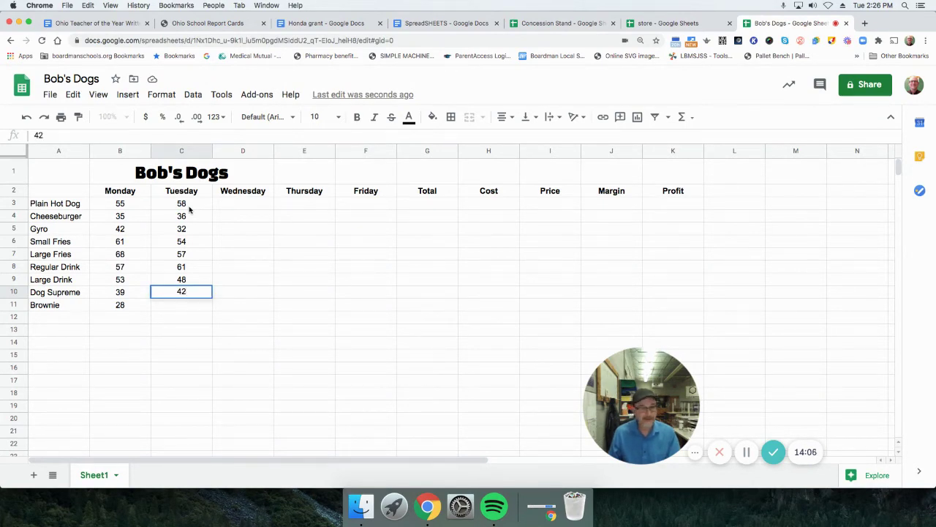
key("Return")
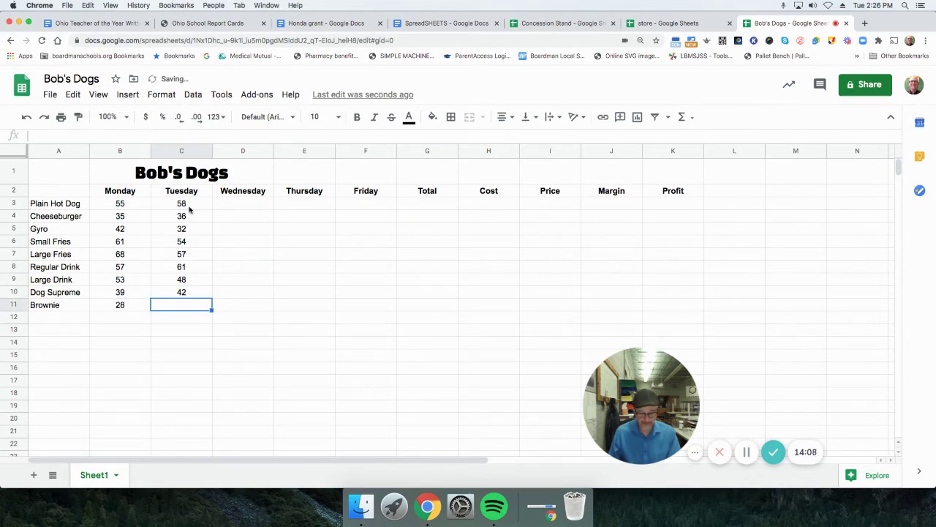
type("21")
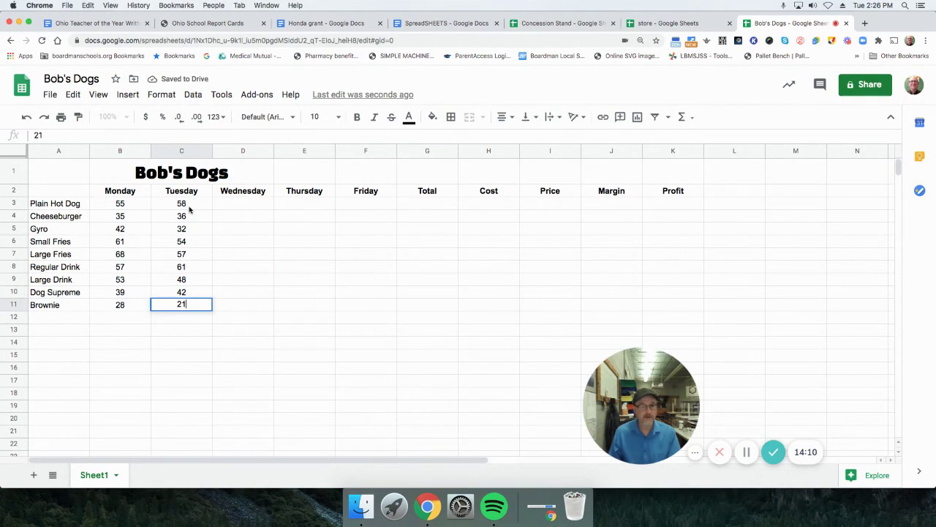
key("Return")
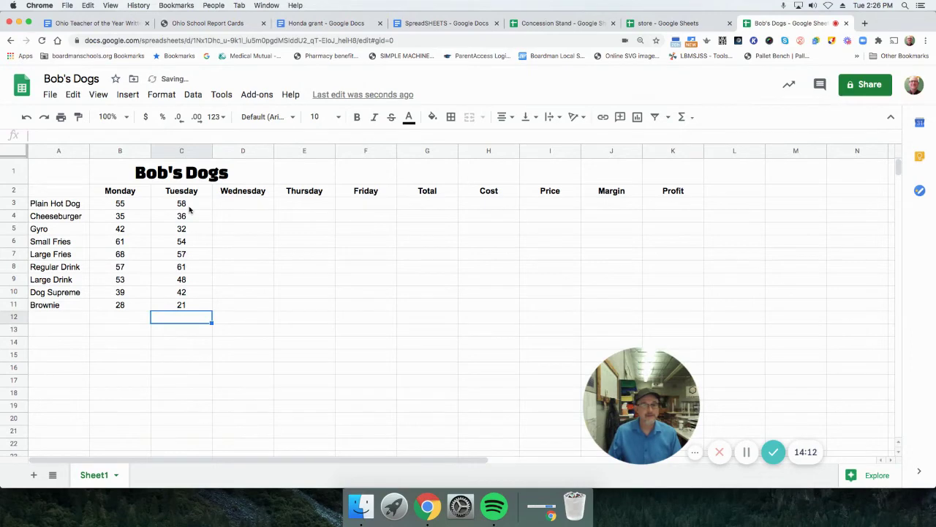
Step: Enter the Wednesday sales for Plain Hot Dog, Cheeseburger and Gyro in cells D3 to D5 as 62, 34 and 51
left_click(237, 207)
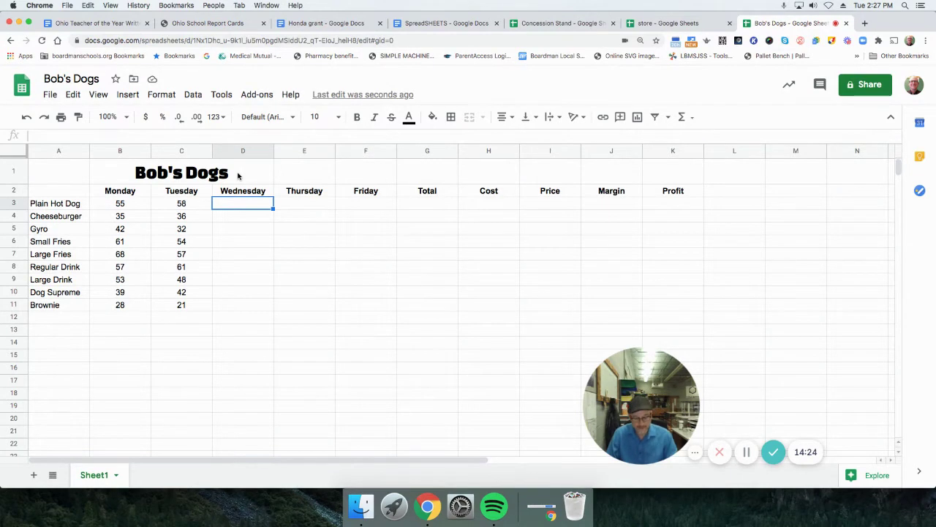
type("62")
key("Return")
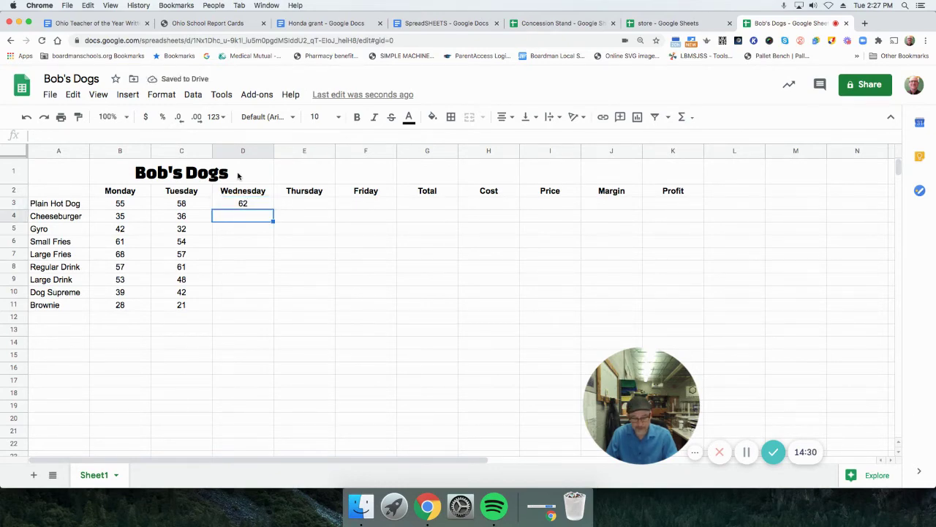
type("34")
key("Return")
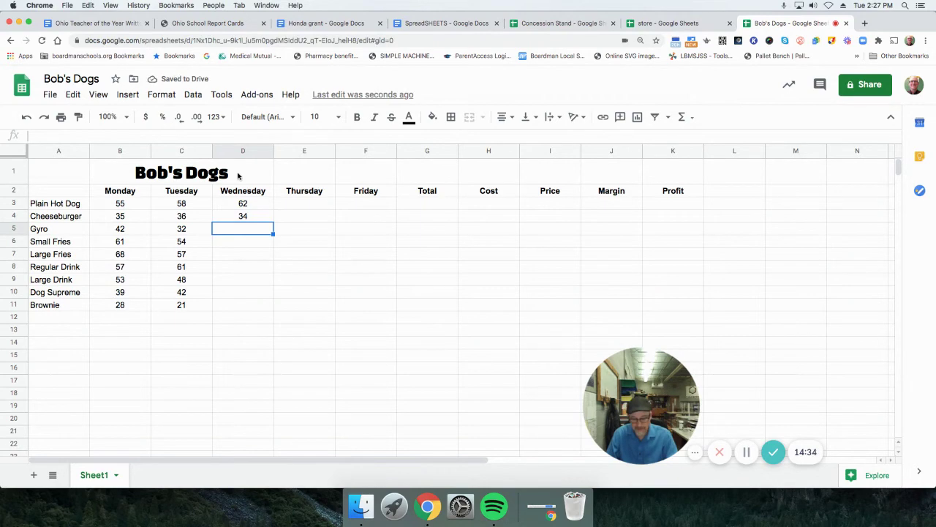
type("51")
key("Return")
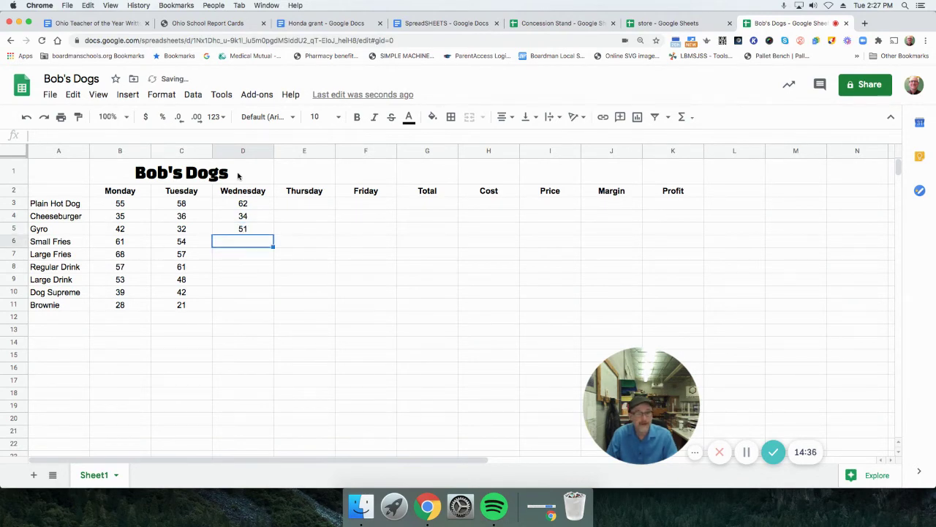
Step: Enter the Wednesday sales for Small Fries, Large Fries and Regular Drink in cells D6 to D8 as 36, 48 and 54
type("36")
key("Return")
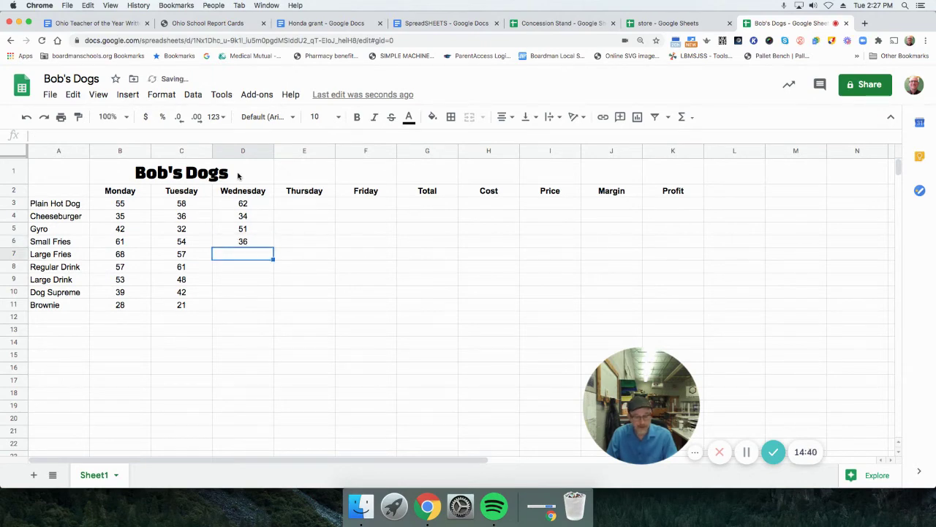
type("48")
key("Return")
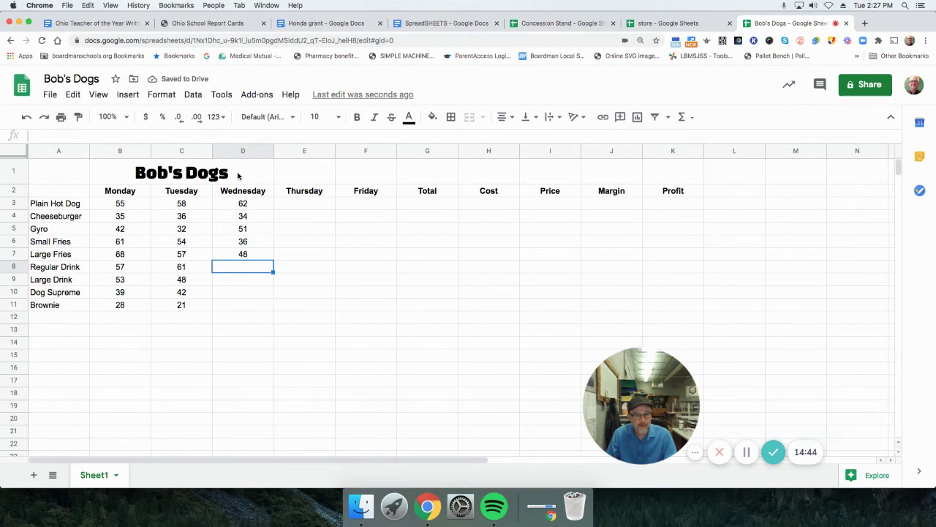
type("5")
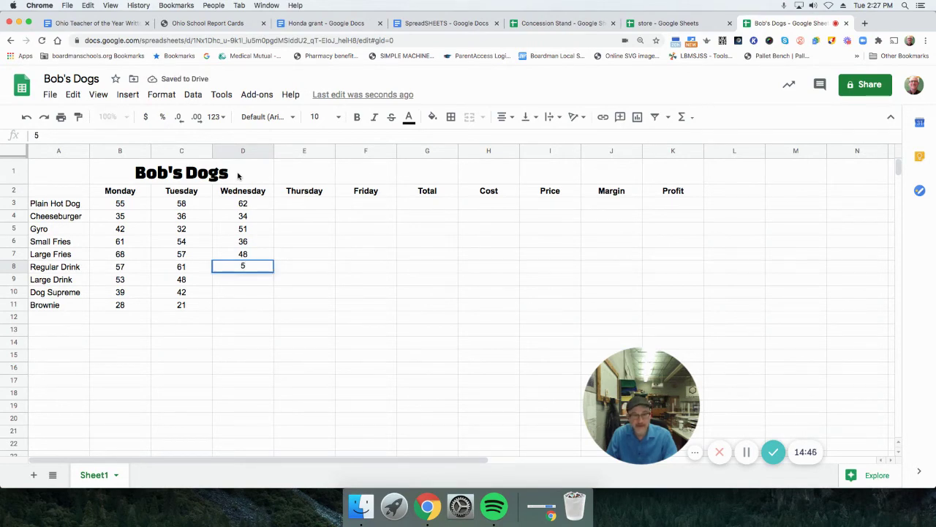
type("4")
key("Return")
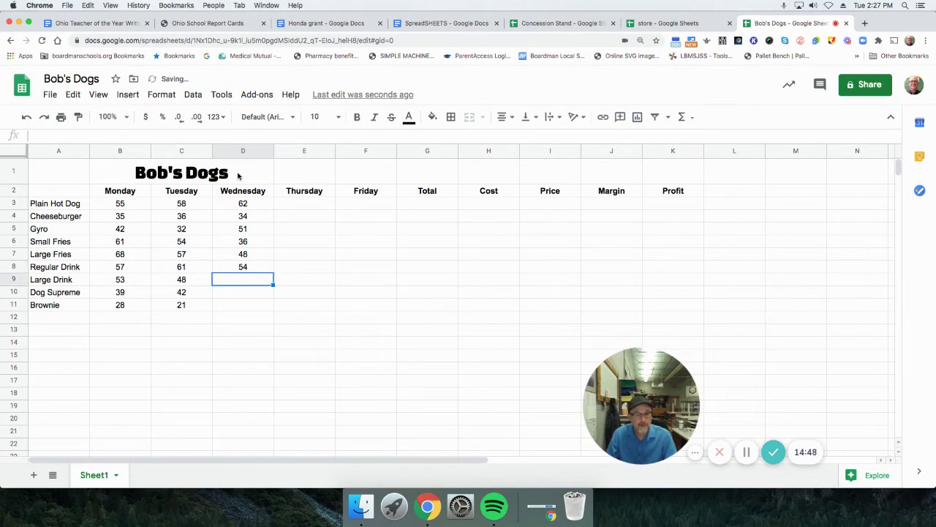
Step: Enter the Wednesday sales for Large Drink, Dog Supreme and Brownie in cells D9 to D11 as 52, 35 and 15
type("52")
key("Return")
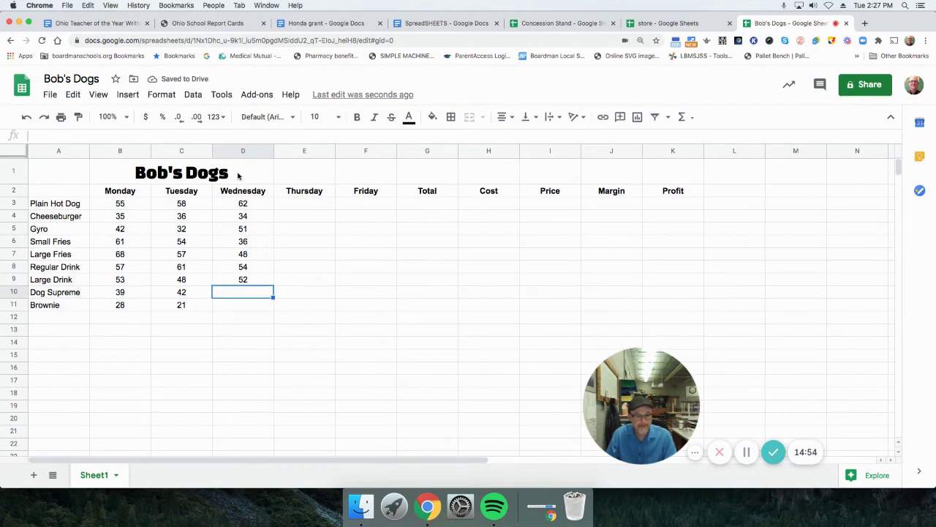
type("3")
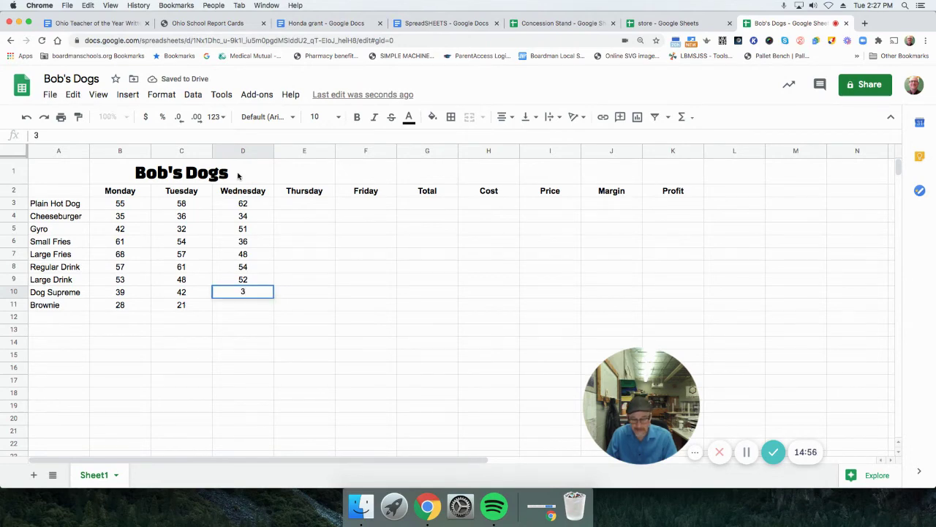
type("5")
key("Return")
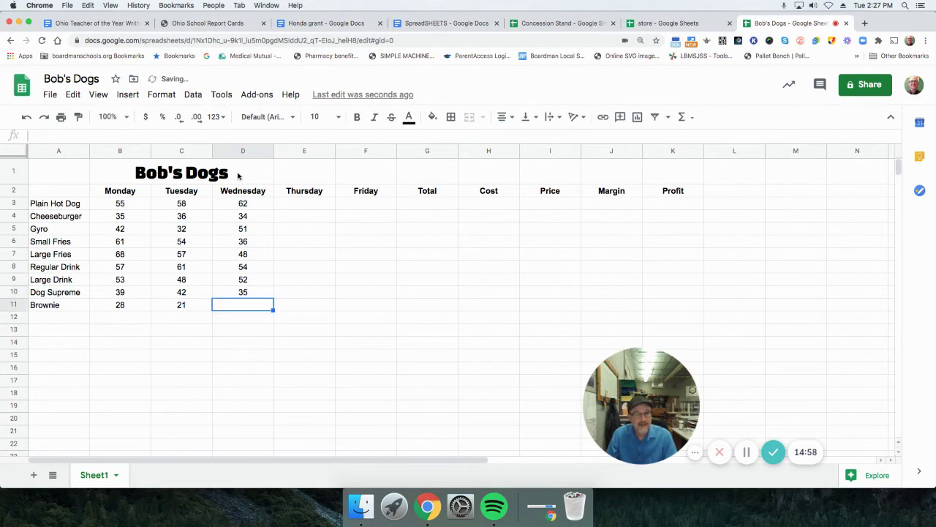
type("15")
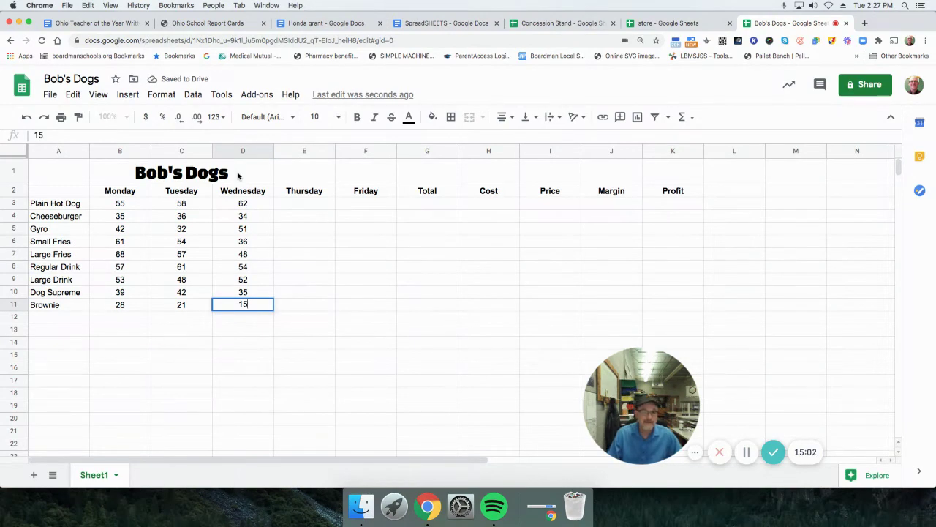
key("Return")
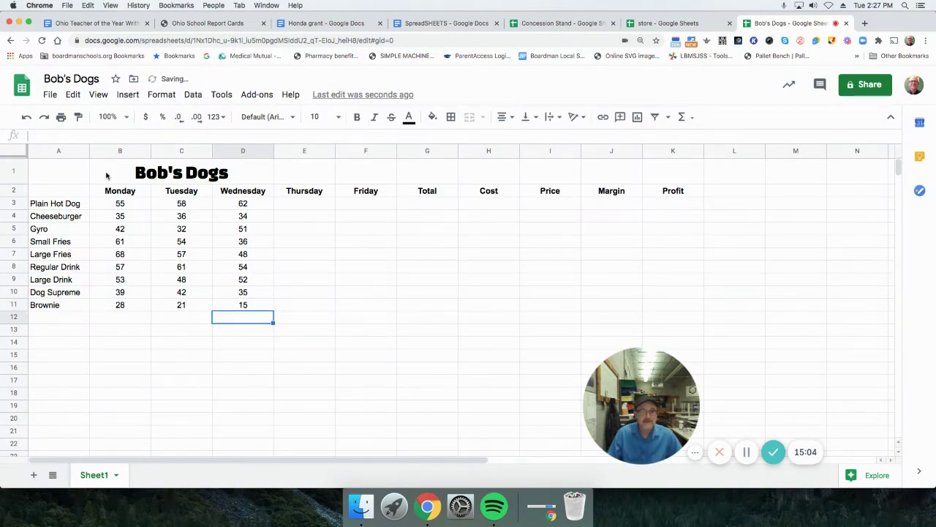
Step: Enter the Thursday sales for Plain Hot Dog, Cheeseburger and Gyro in cells E3 to E5 as 71, 43 and 53
left_click(309, 207)
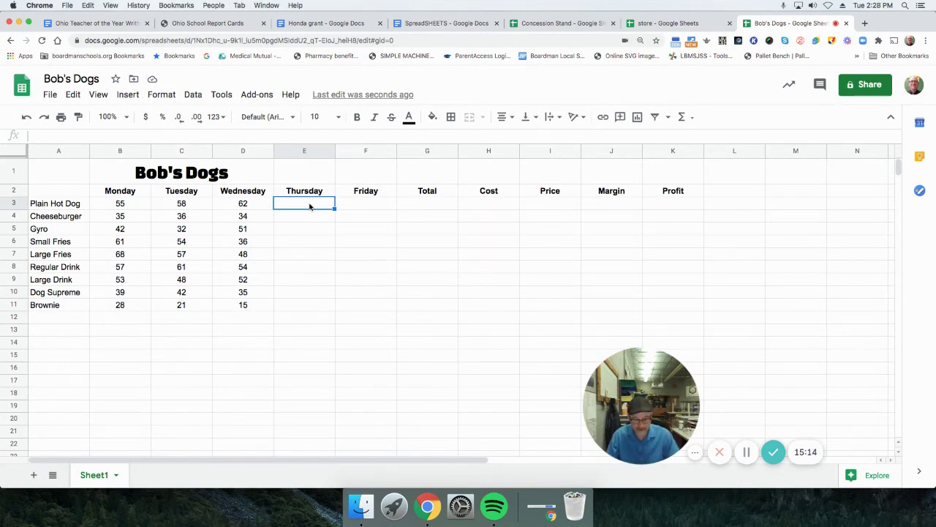
type("71")
key("Return")
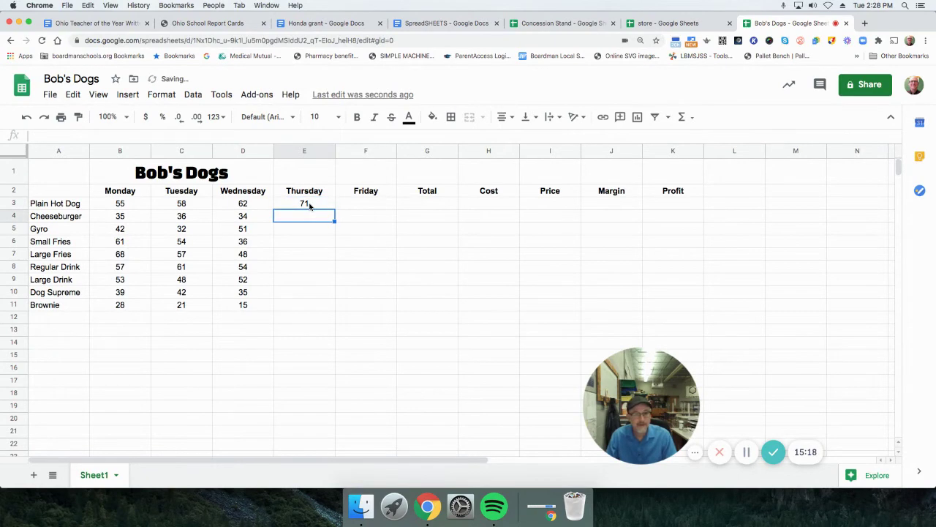
type("43")
key("Return")
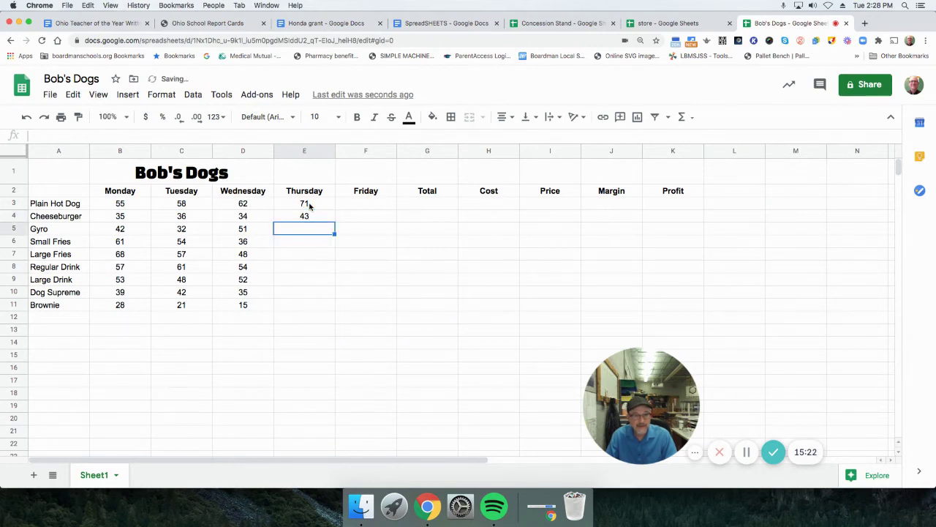
type("53")
key("Return")
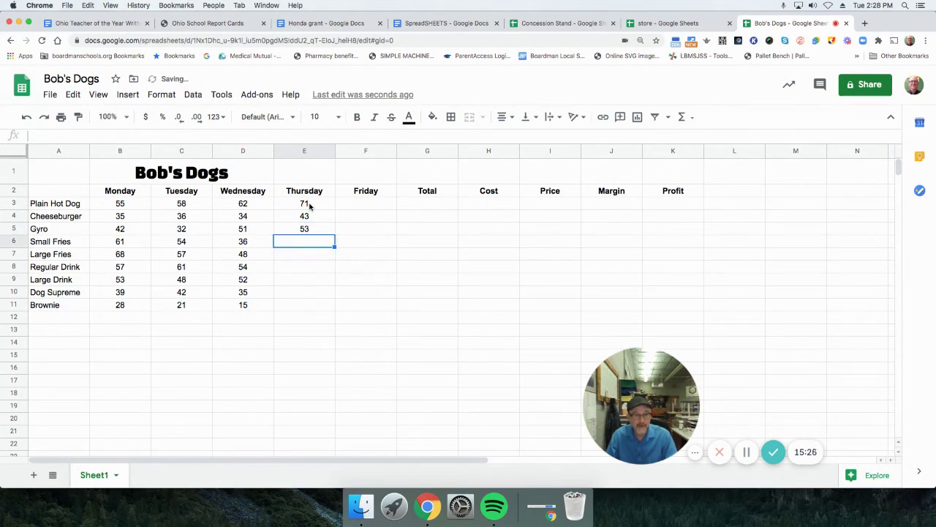
Step: Enter the Thursday sales for Small Fries, Large Fries and Regular Drink in cells E6 to E8 as 51, 50 and 63
type("51")
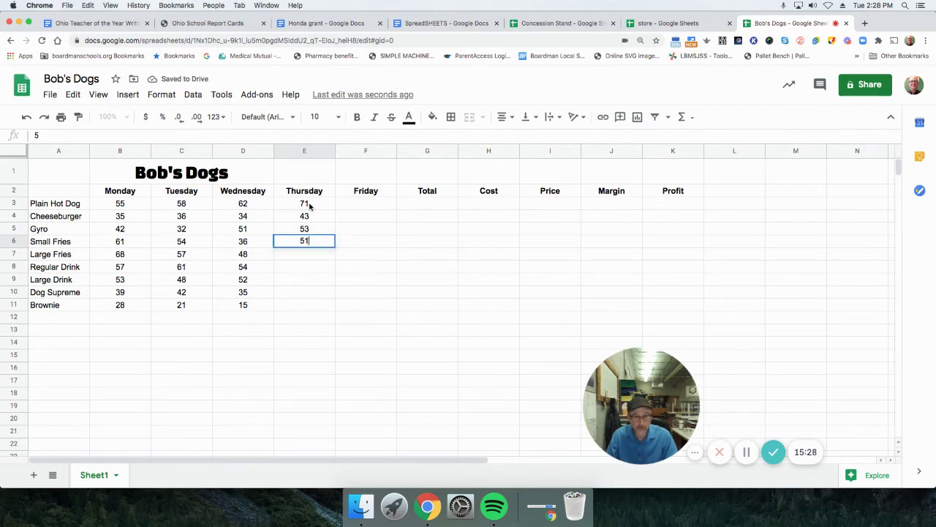
key("Return")
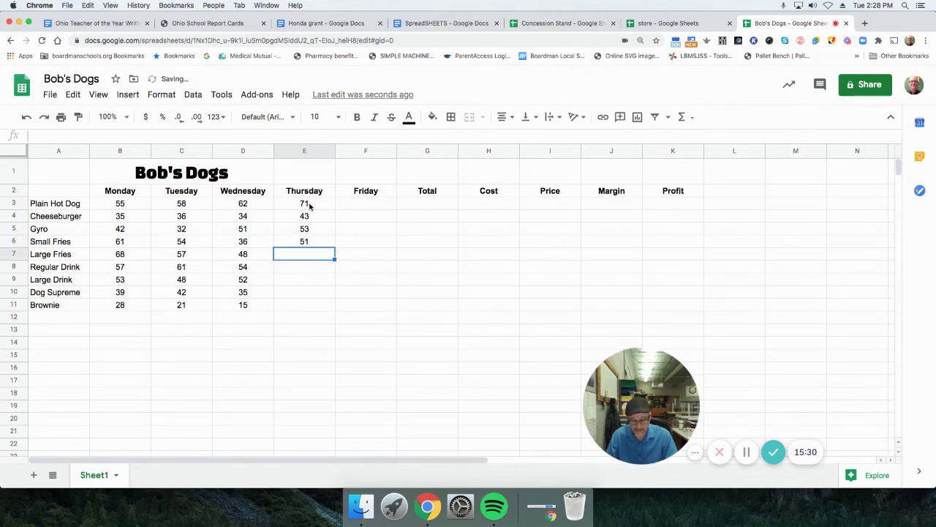
type("50")
key("Return")
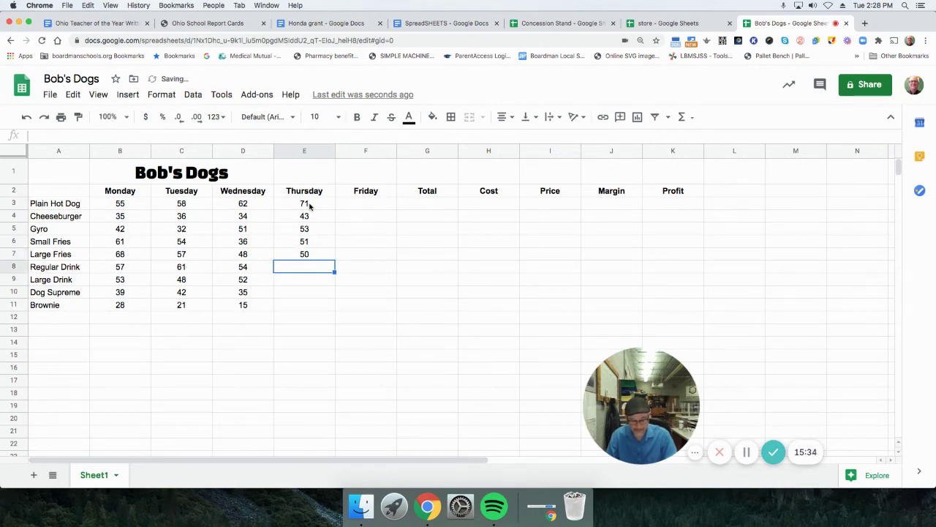
type("63")
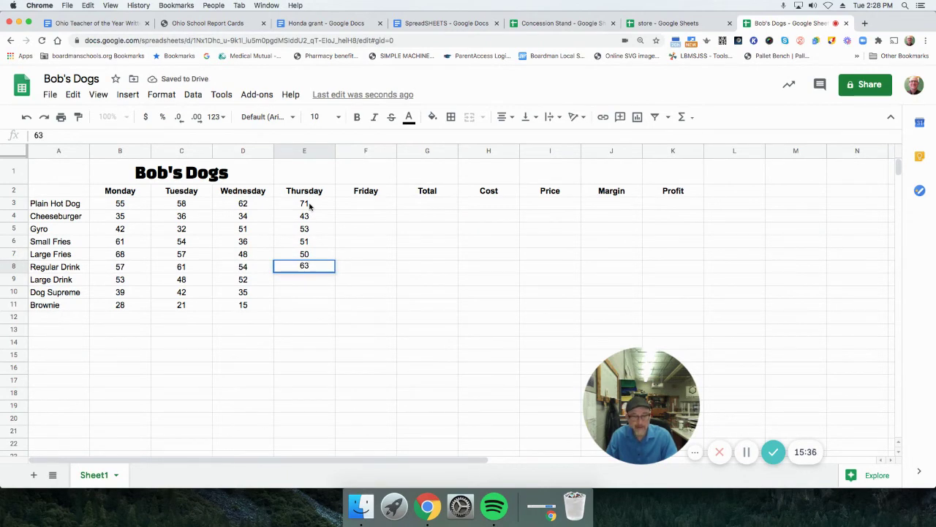
key("Return")
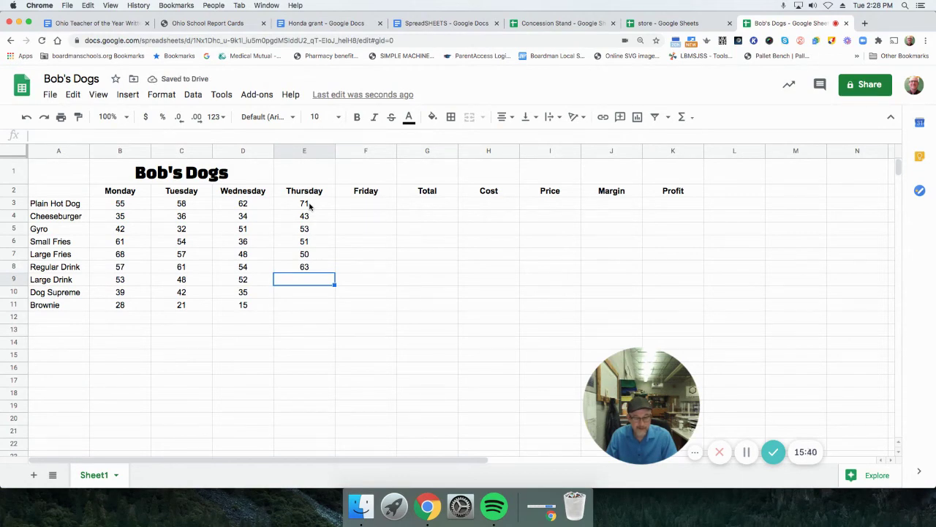
Step: Enter the Thursday sales for Large Drink and Dog Supreme in cells E9 and E10 as 48 and 44
type("48")
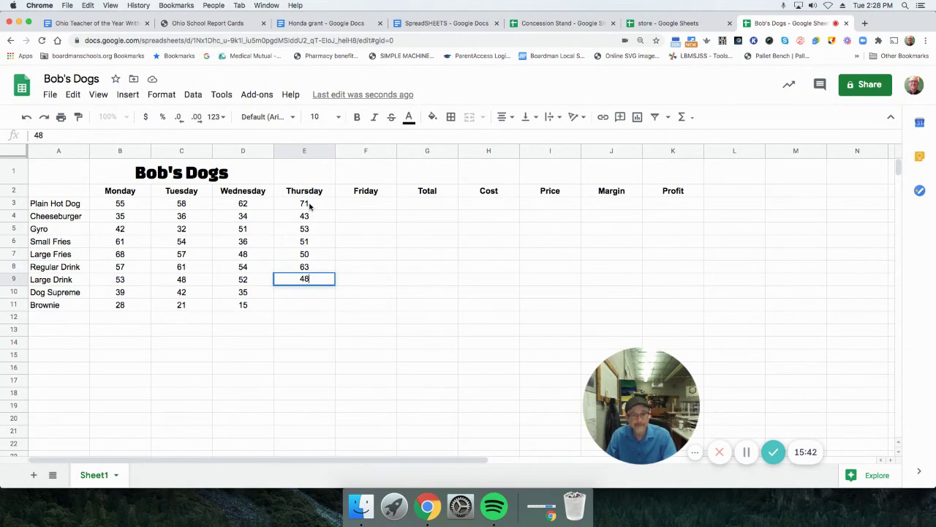
key("Return")
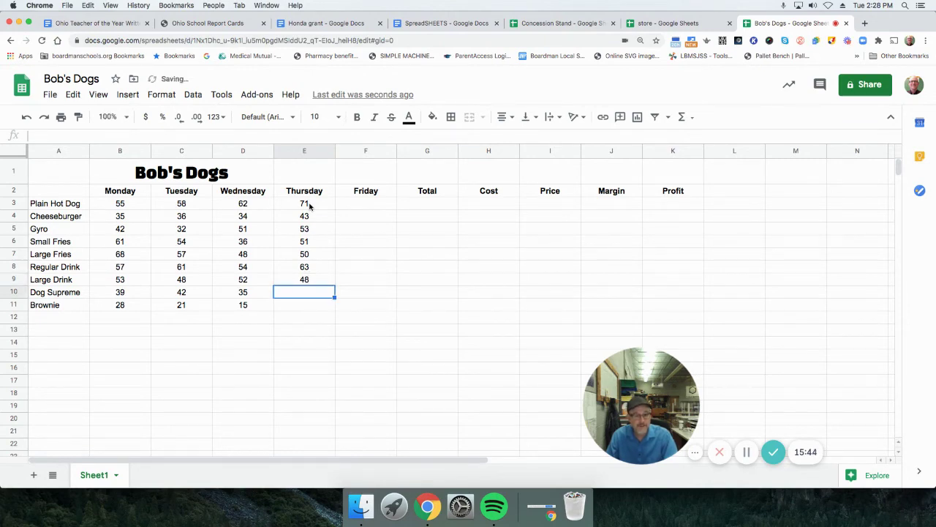
type("44")
key("Return")
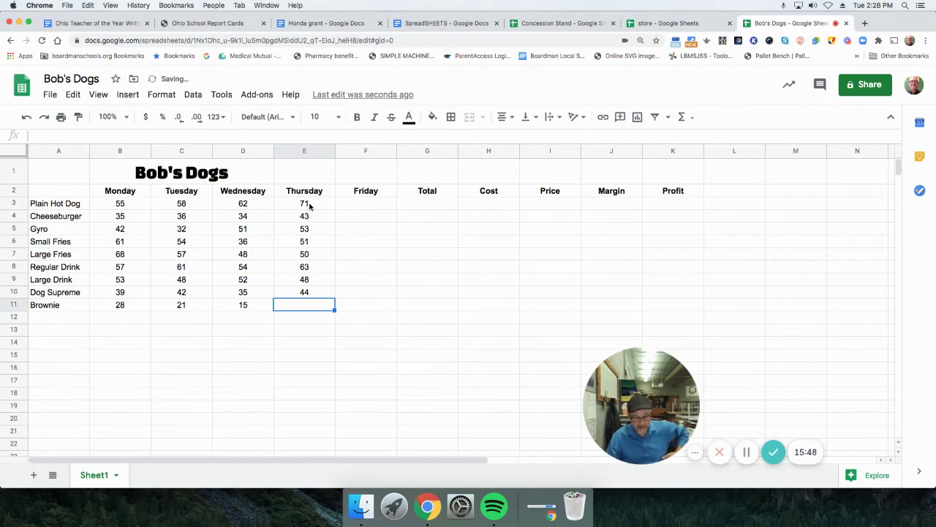
Step: Enter the Thursday Brownie sales in E11 as 31 and the Friday Plain Hot Dog sales in F3 as 80
type("31")
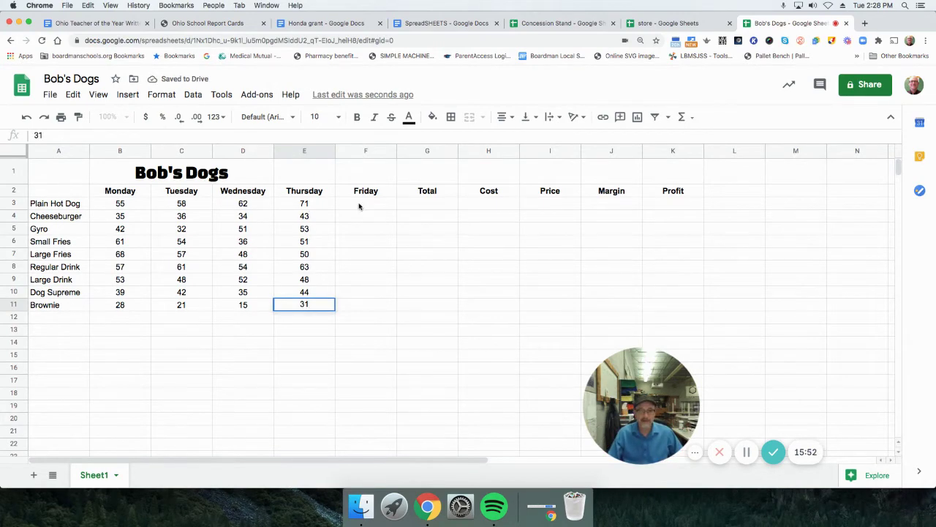
left_click(358, 207)
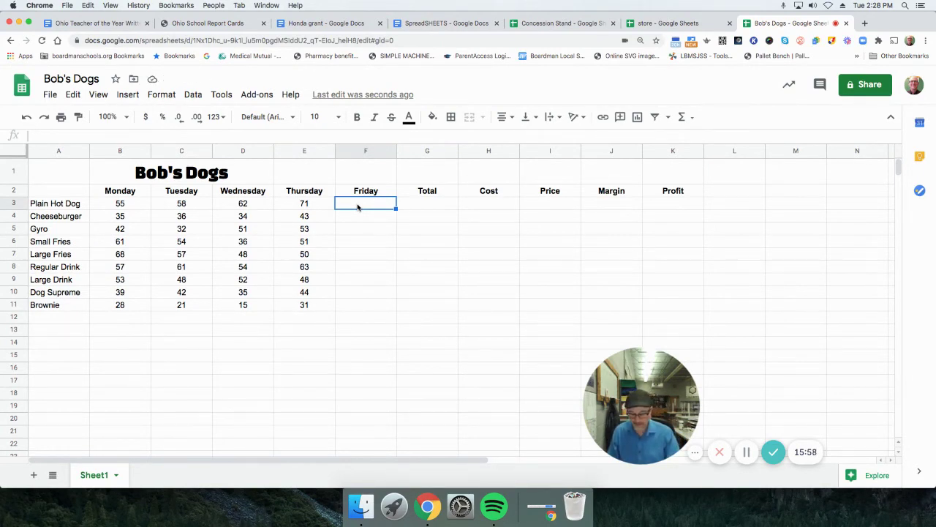
type("80")
key("Return")
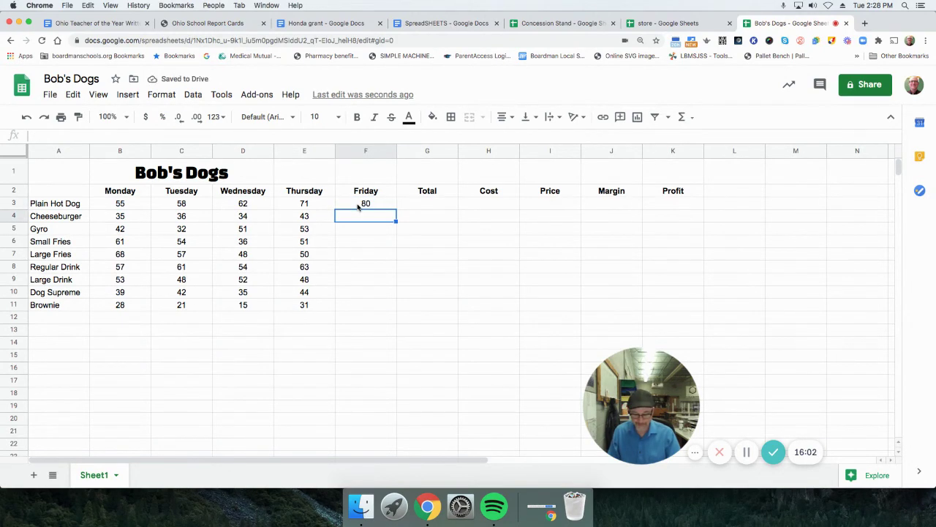
Step: Enter the Friday sales for Cheeseburger, Gyro and Small Fries in cells F4 to F6 as 53, 49 and 65
type("53")
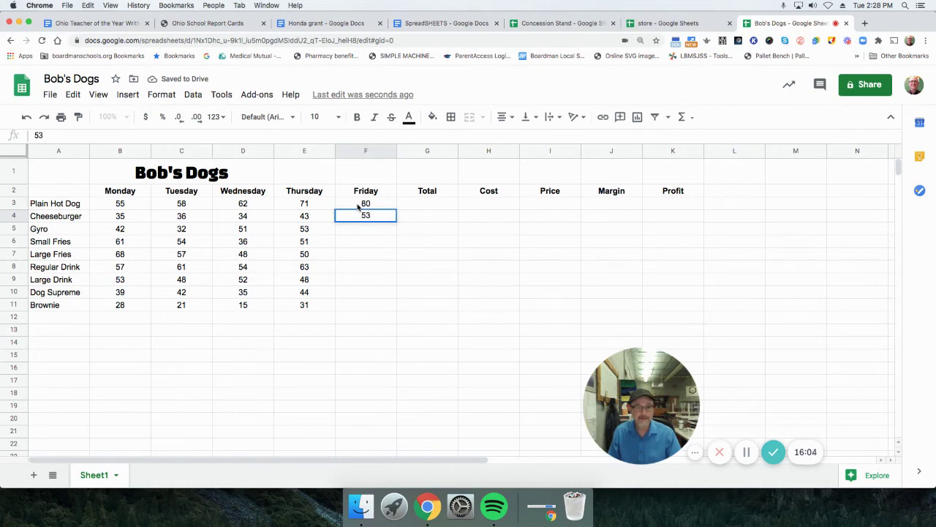
key("Return")
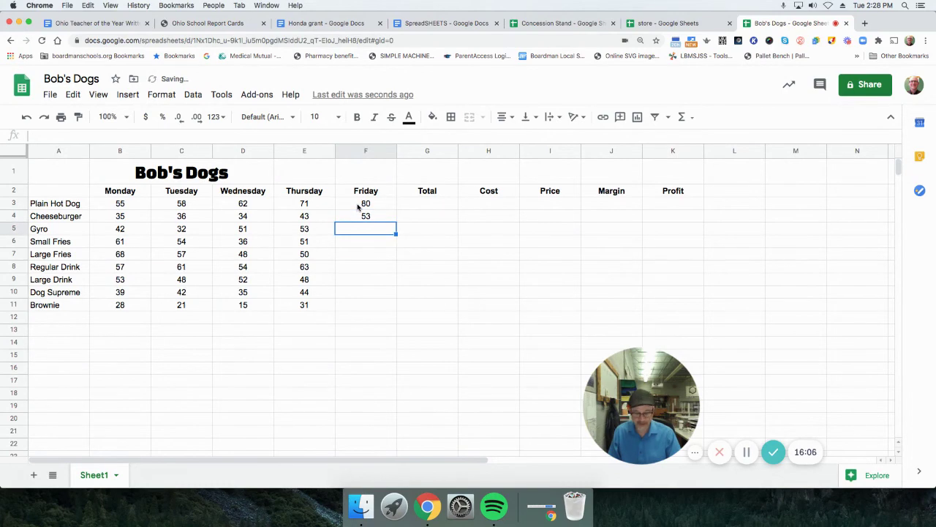
type("49")
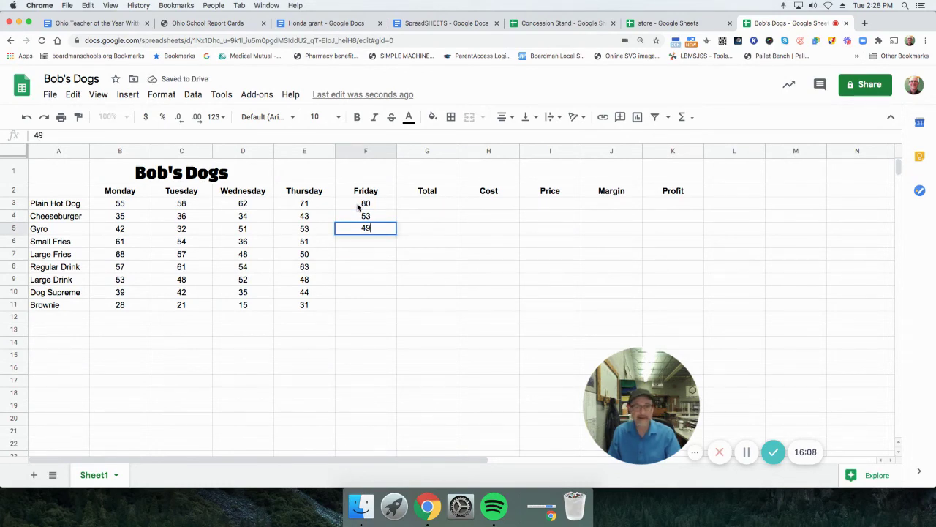
key("Return")
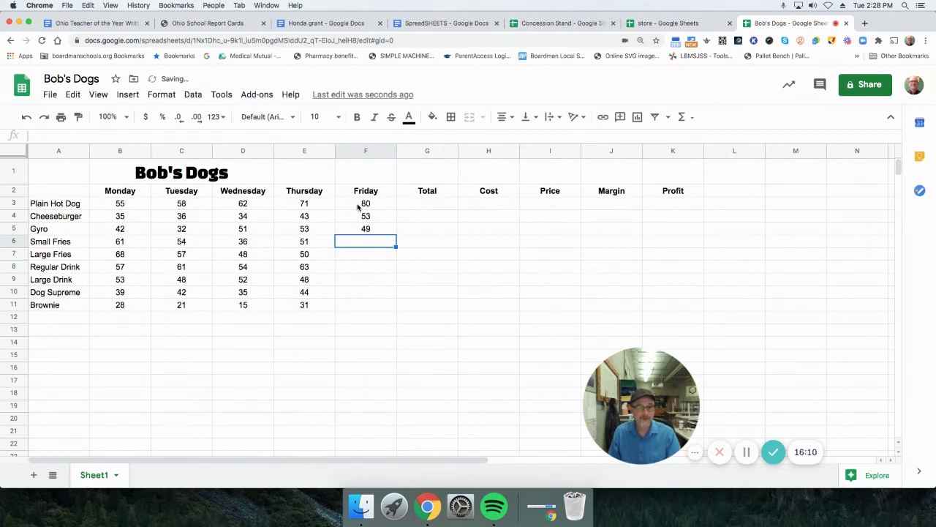
type("65")
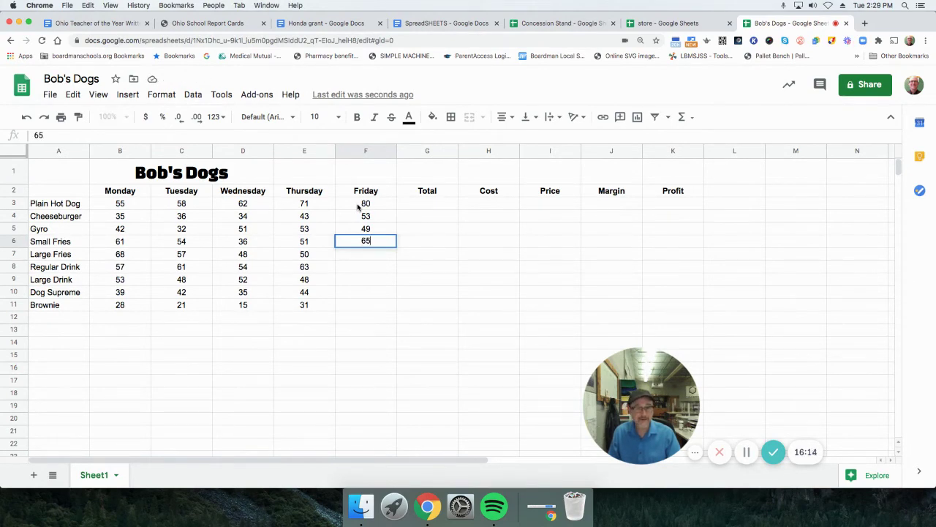
key("Return")
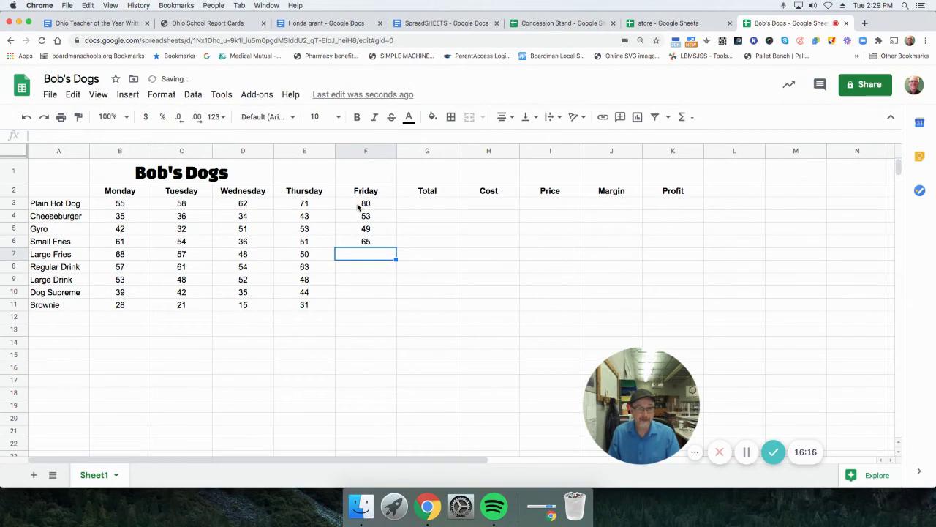
Step: Enter the Friday sales for Large Fries, Regular Drink and Large Drink in cells F7 to F9 as 55, 64 and 62
type("55")
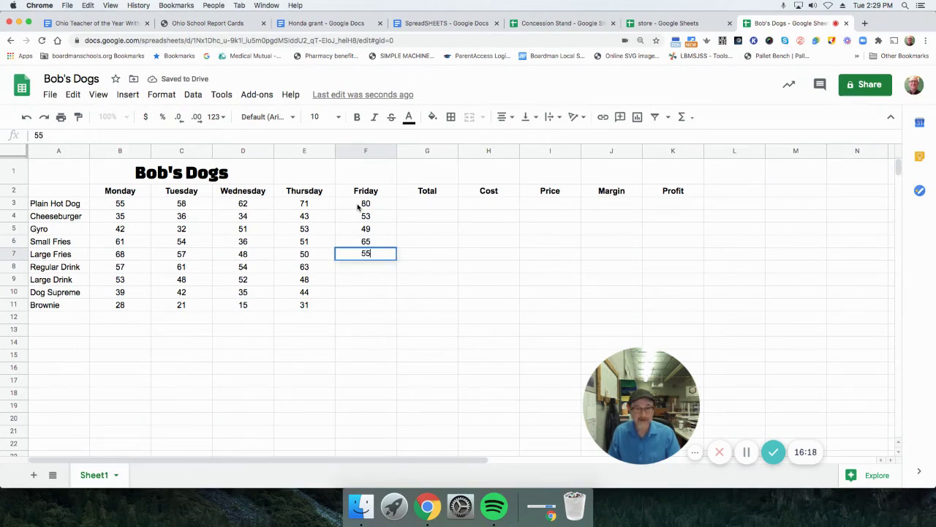
key("Return")
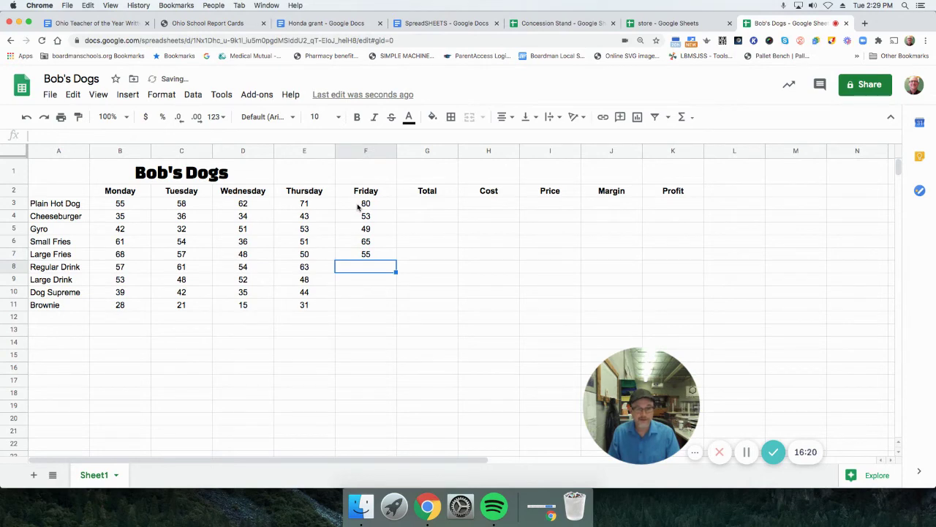
type("64")
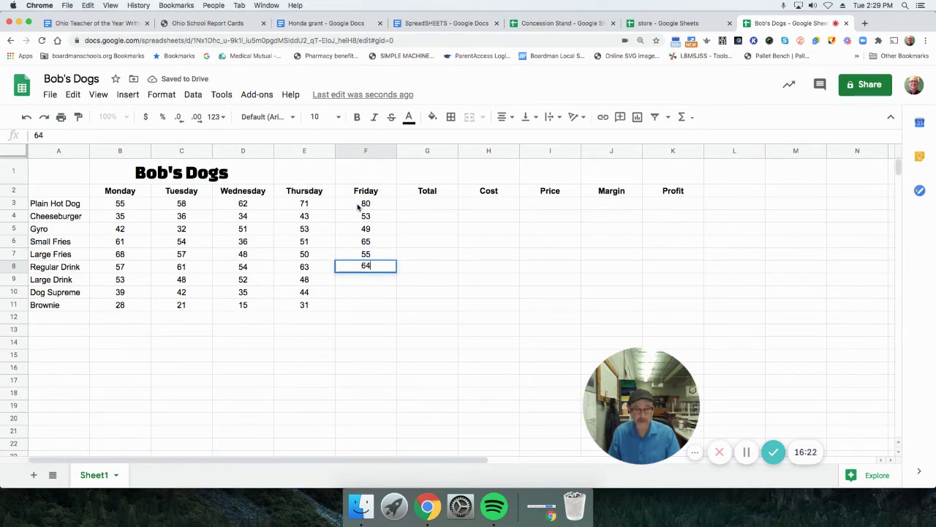
key("Return")
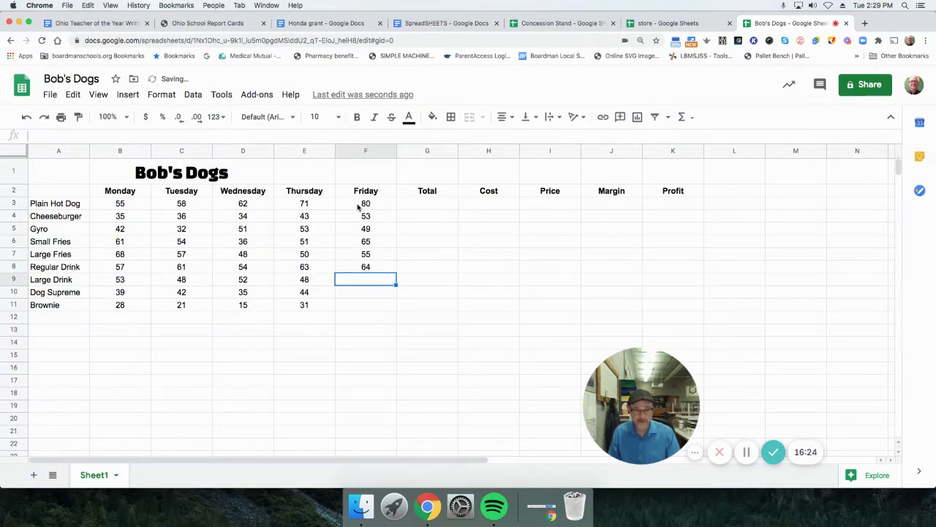
type("62")
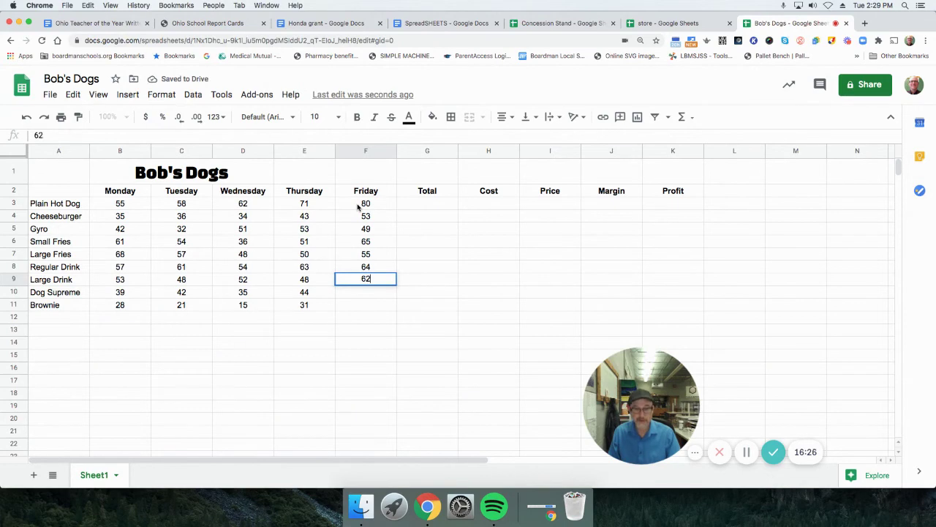
key("Return")
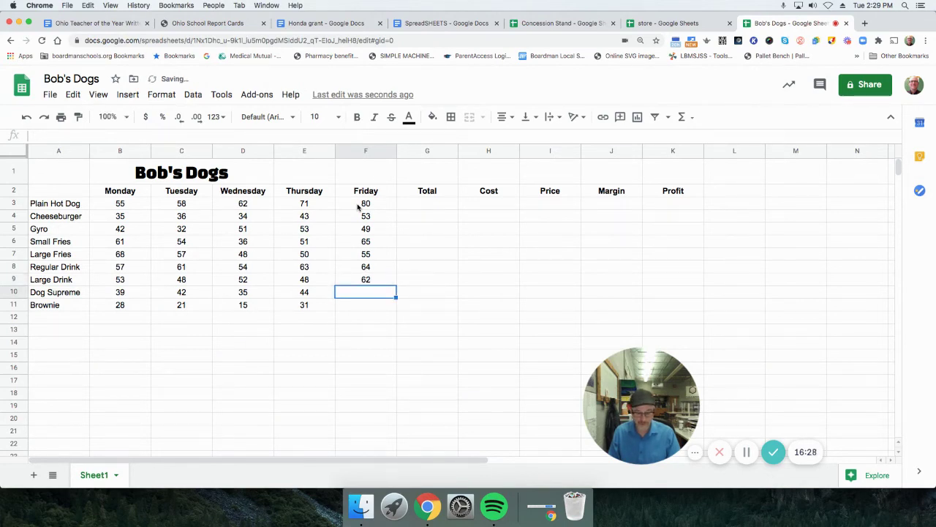
Step: Enter the Friday sales for Dog Supreme and Brownie in cells F10 and F11 as 50 and 36
type("50")
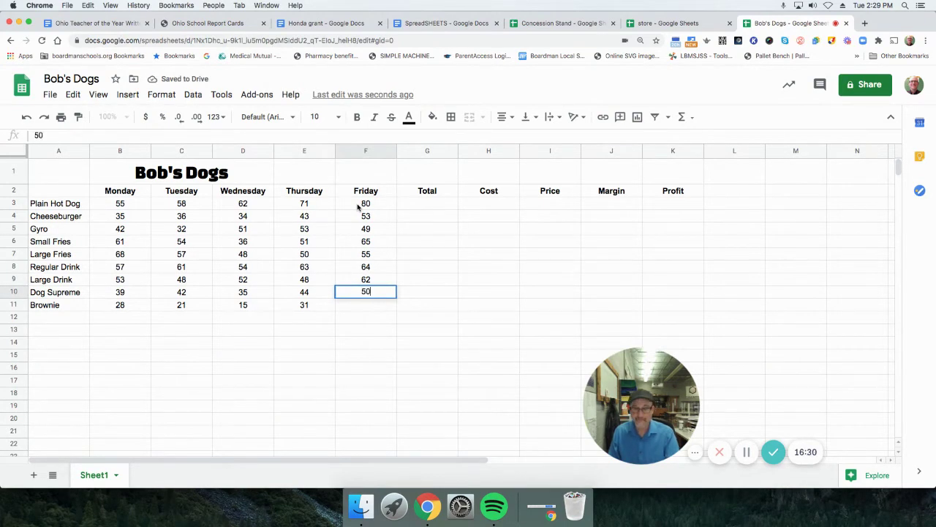
key("Return")
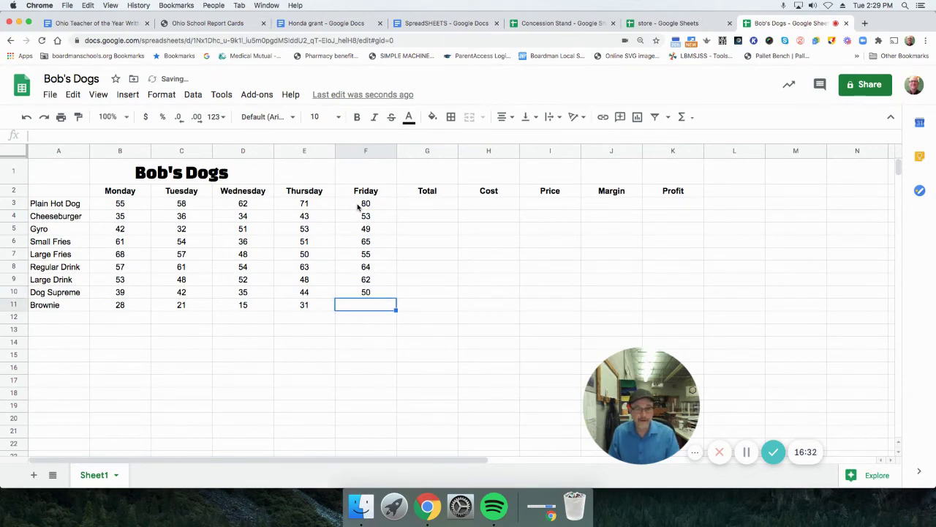
type("366")
left_click(313, 333)
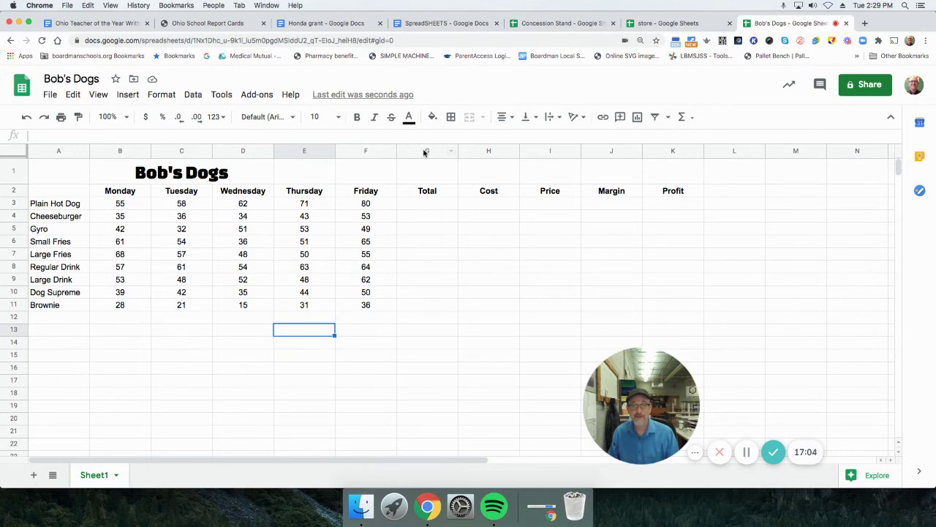
Step: Format the Cost column H as currency and enter .75 as the Plain Hot Dog cost in H3
left_click(476, 151)
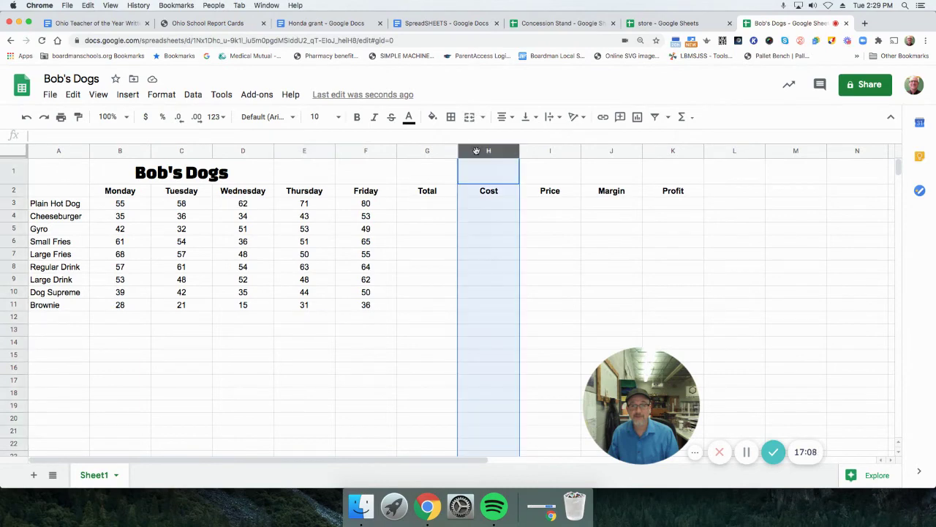
left_click(146, 119)
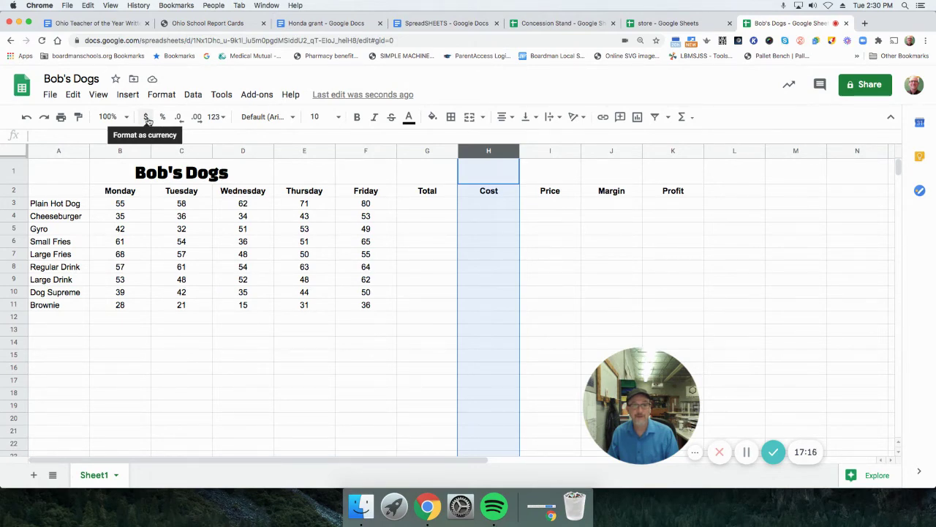
left_click(495, 207)
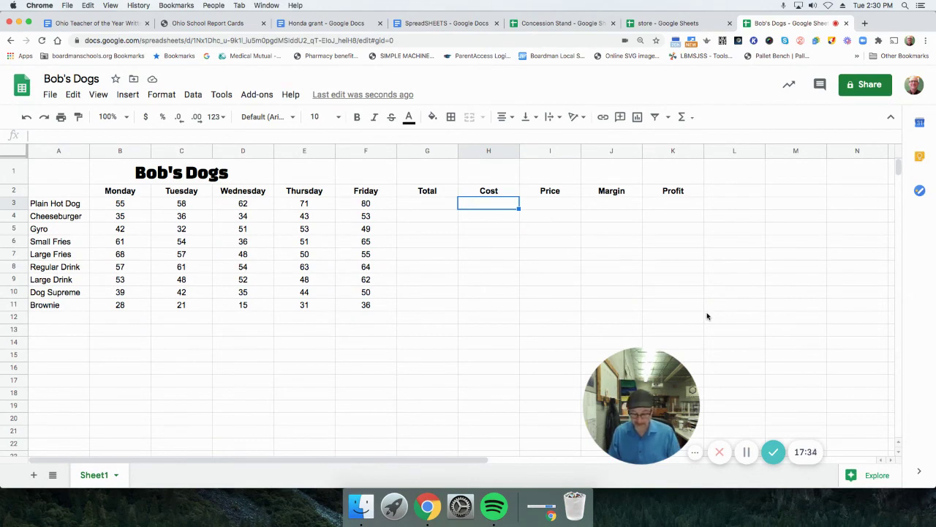
type(".75")
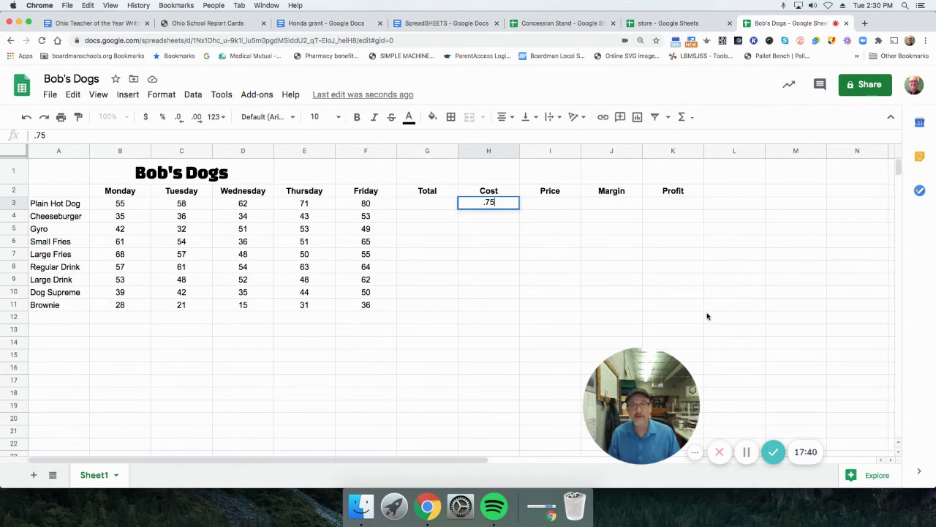
key("Return")
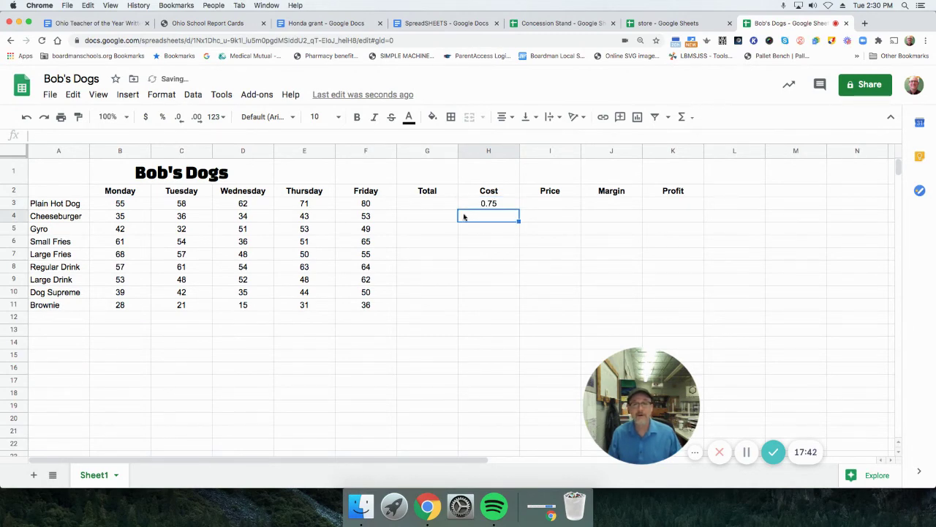
left_click(489, 153)
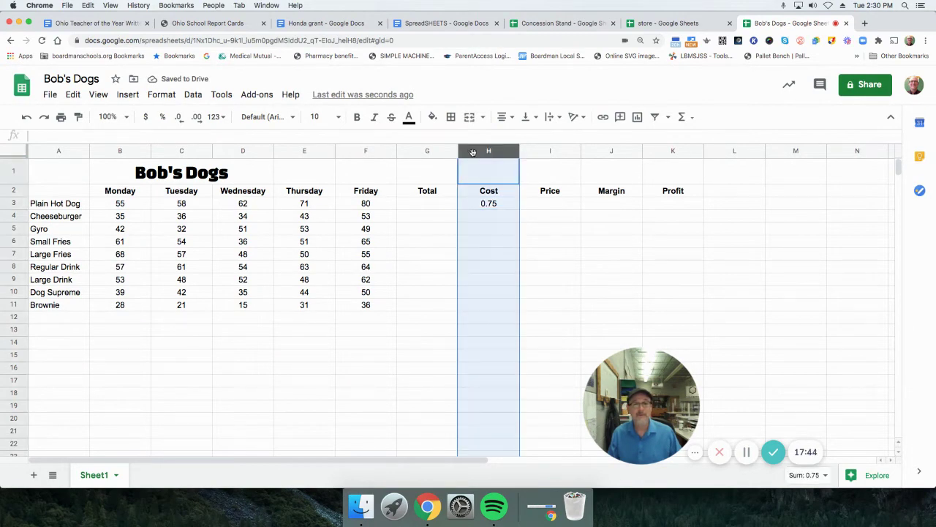
left_click(146, 117)
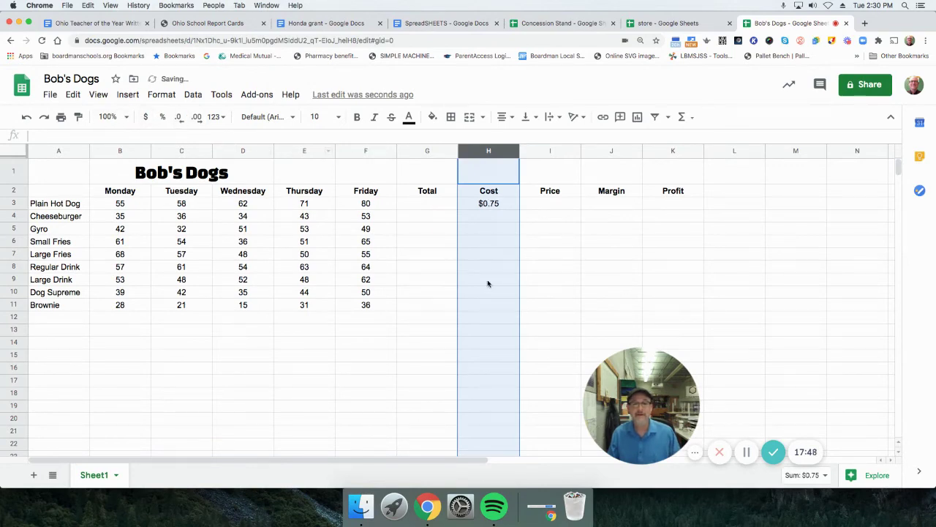
Step: Enter the costs for Cheeseburger and Gyro in cells H4 and H5 as 1.25 each
left_click(483, 216)
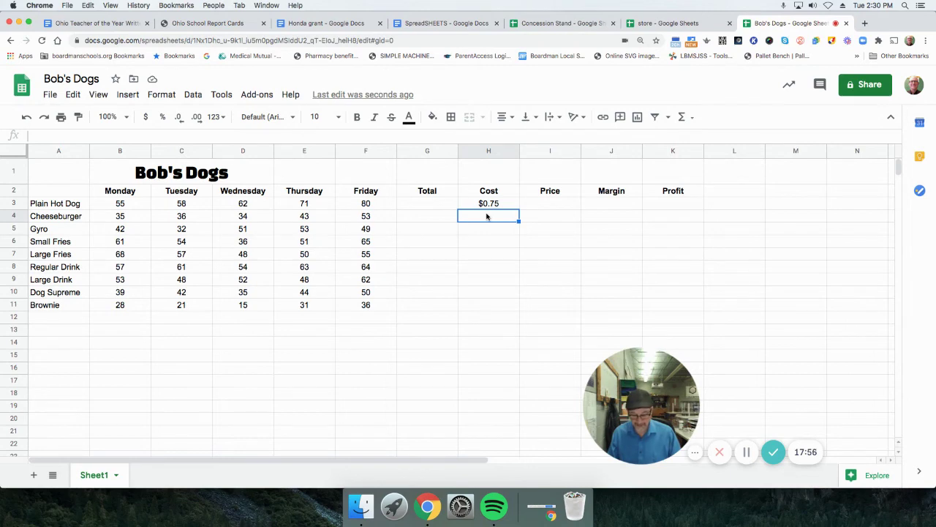
type("1.25")
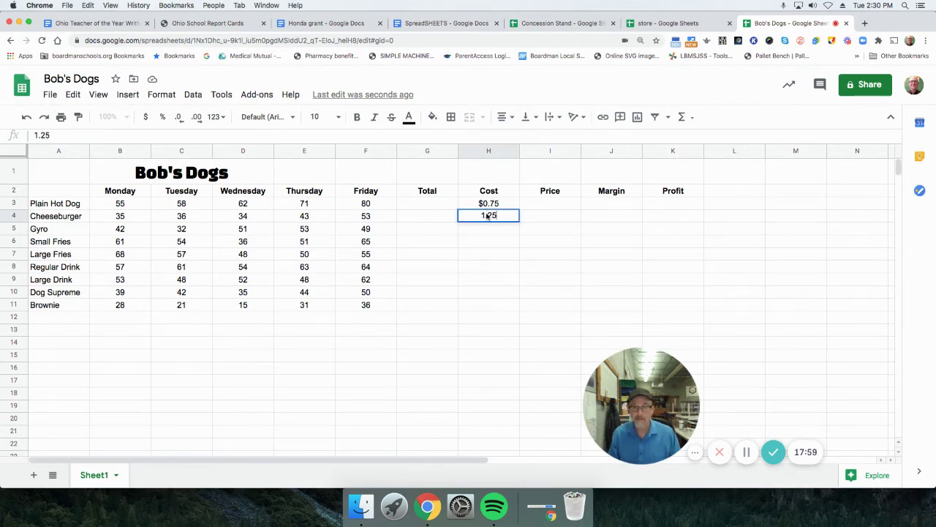
key("Return")
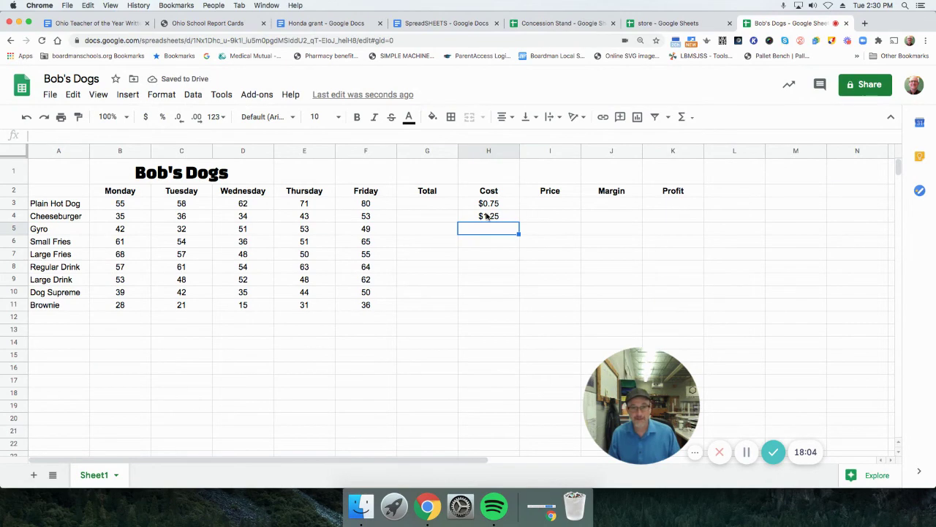
type("1.25")
key("Return")
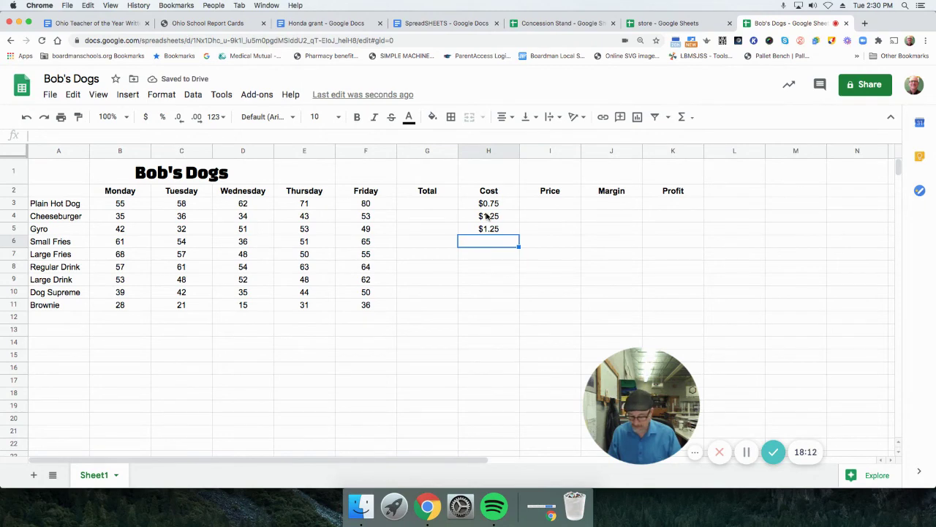
Step: Enter the costs for Small Fries and Large Fries in cells H6 and H7 as 1 and 1.45
type("1")
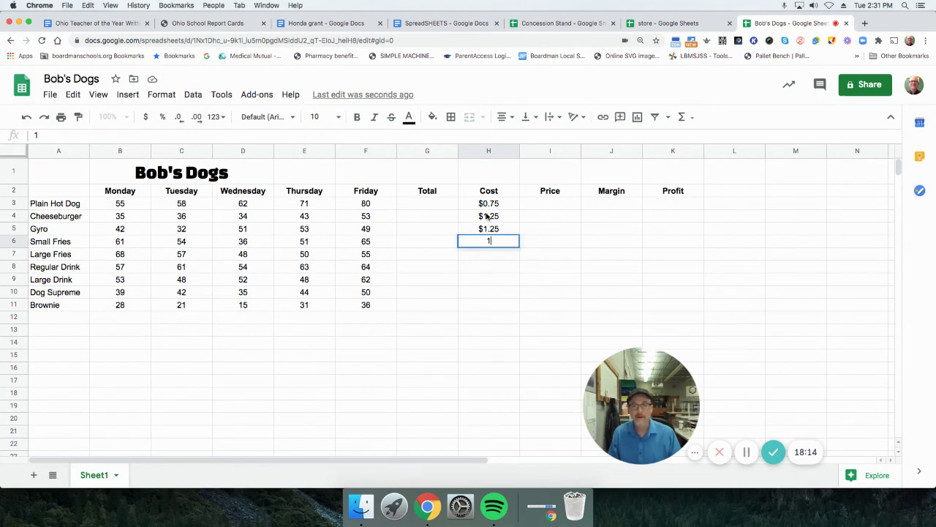
key("Return")
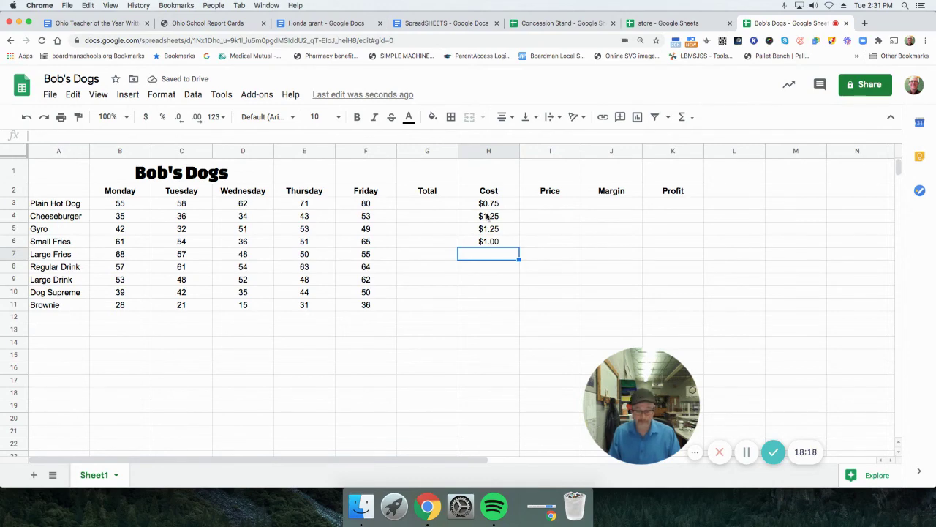
type("1.")
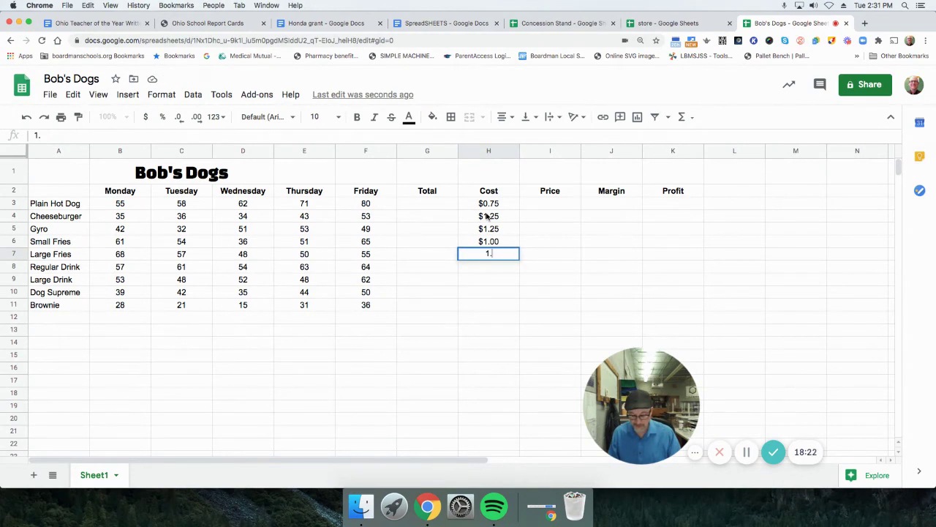
type("45")
key("Return")
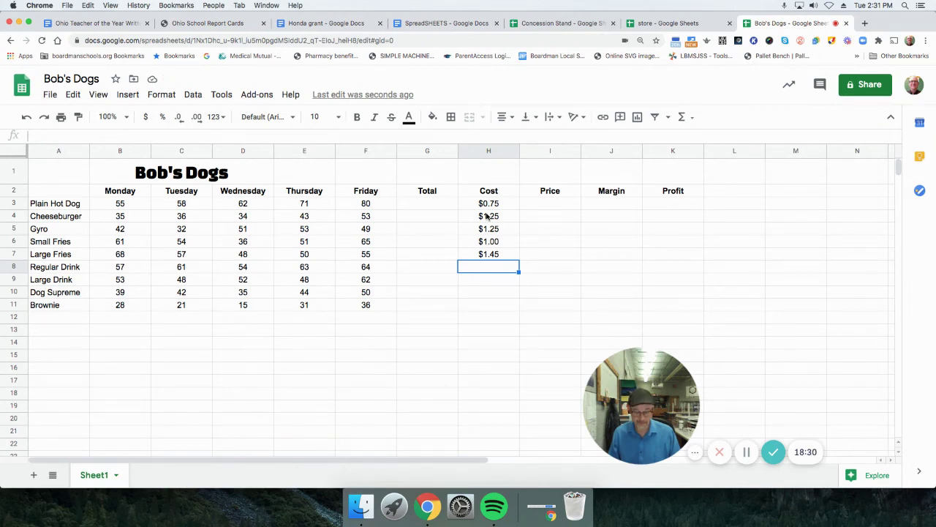
Step: Enter the costs for Regular Drink and Large Drink in cells H8 and H9 as .40 and .60
type(".5")
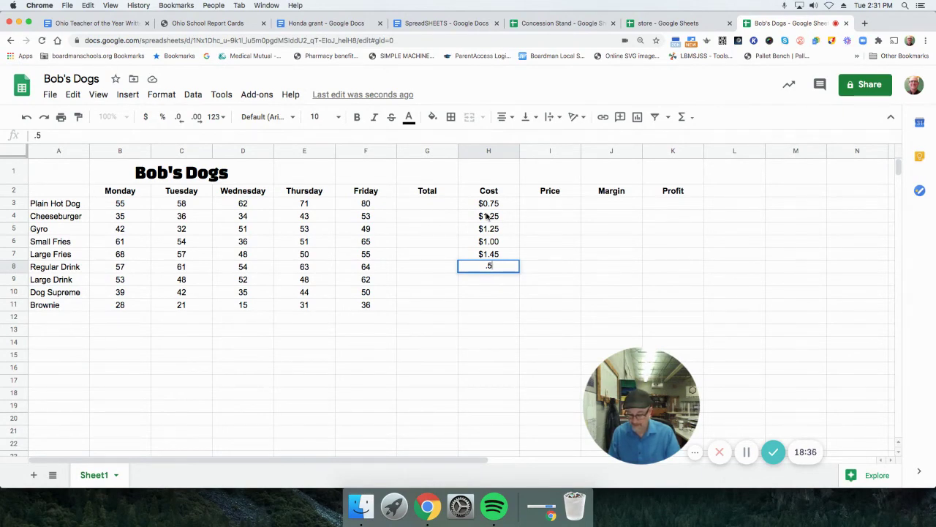
key("BackSpace")
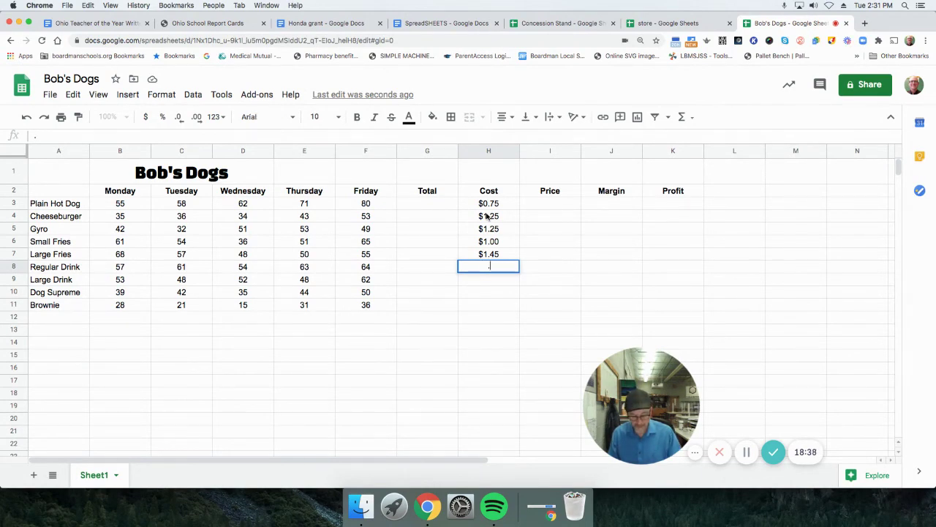
type("40")
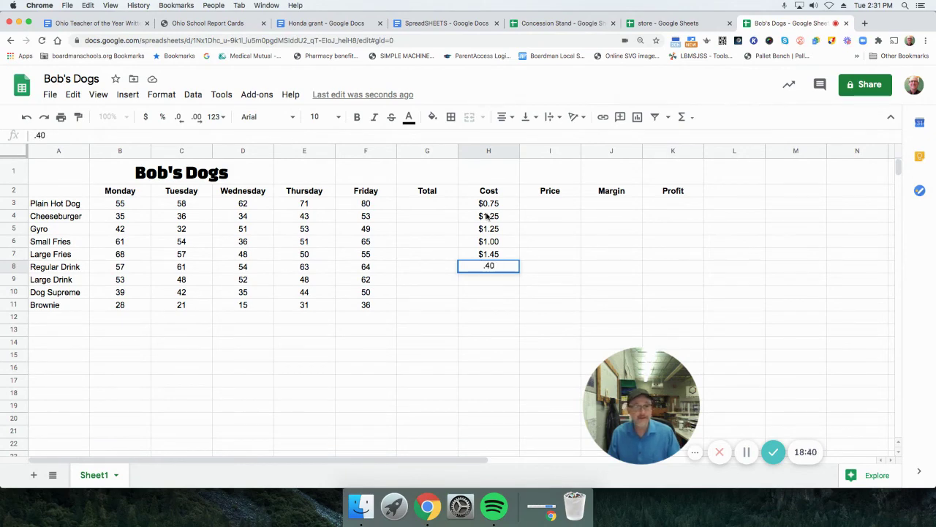
key("Return")
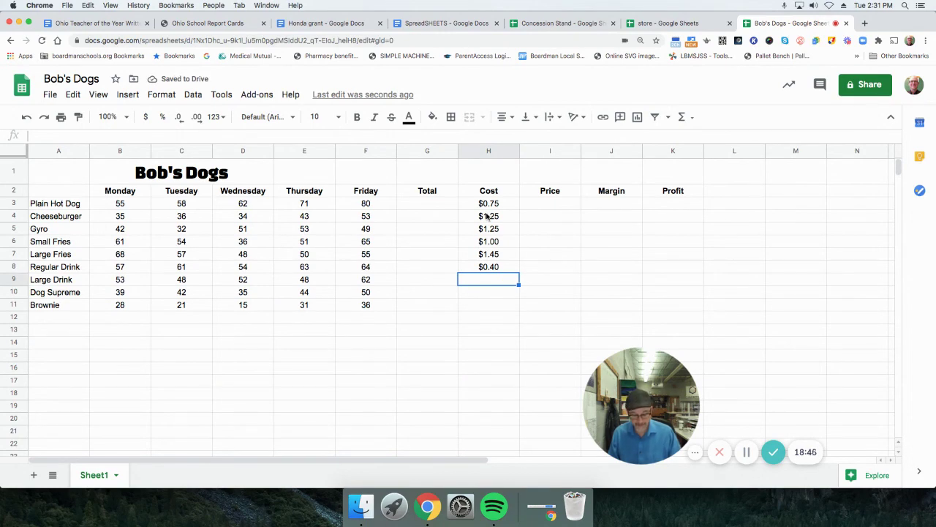
type(".")
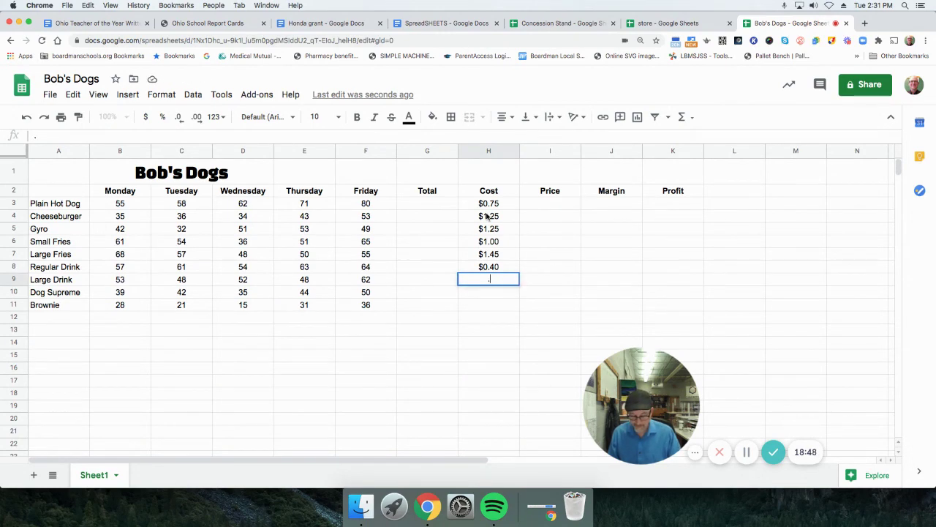
type("60")
key("Return")
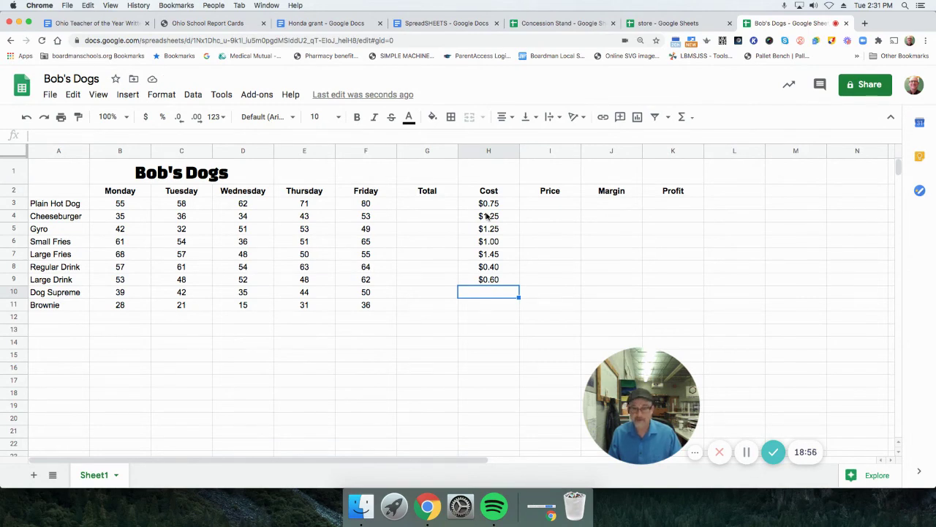
Step: Enter the costs for Dog Supreme and Brownie in cells H10 and H11 as 1 and .25
type("1")
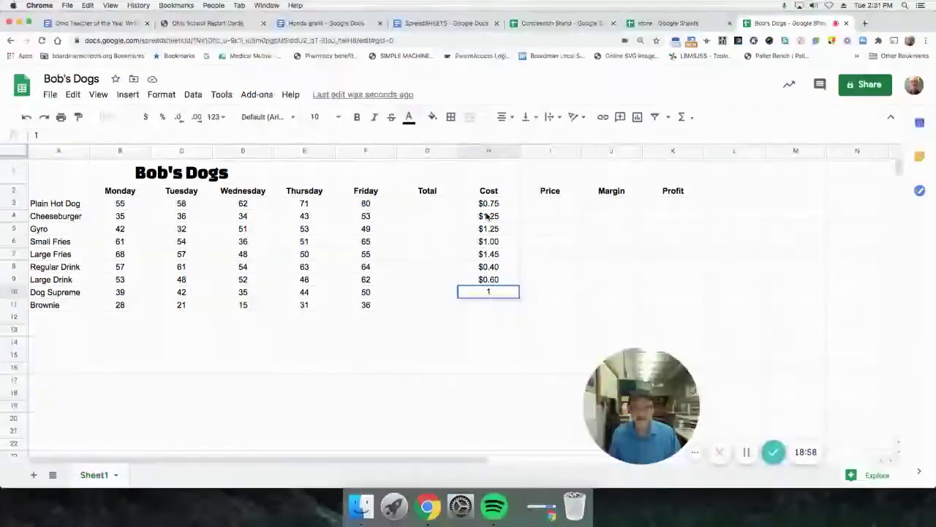
key("Return")
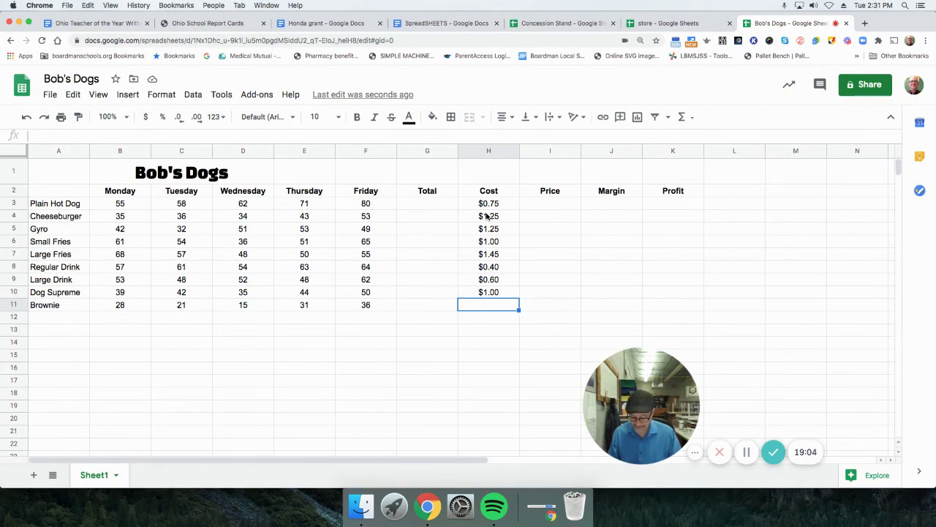
type(".25")
key("Return")
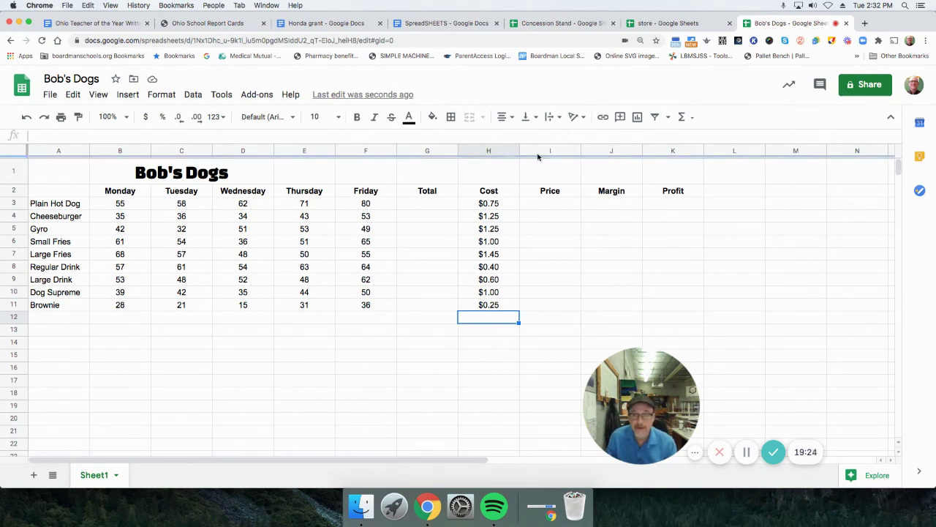
Step: Format the Price column I as currency and enter 1.75 as the Plain Hot Dog price in I3
left_click(539, 150)
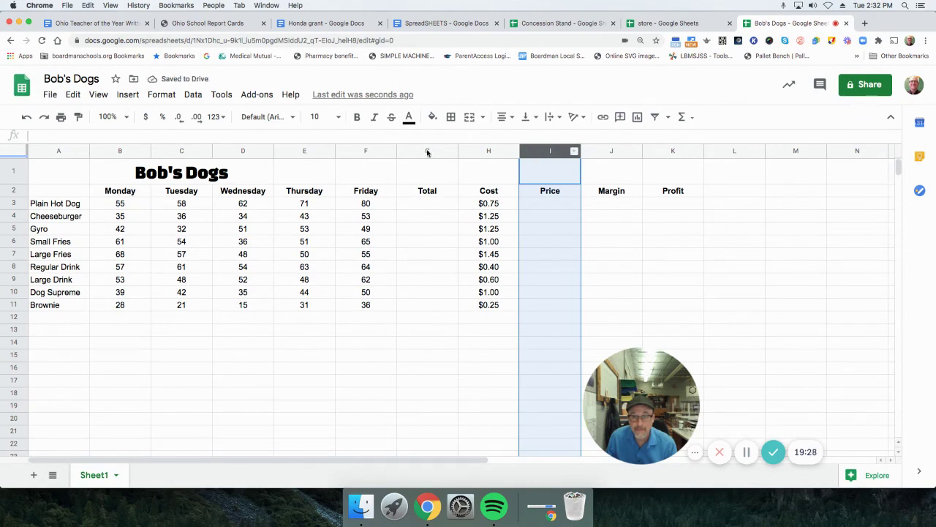
left_click(145, 118)
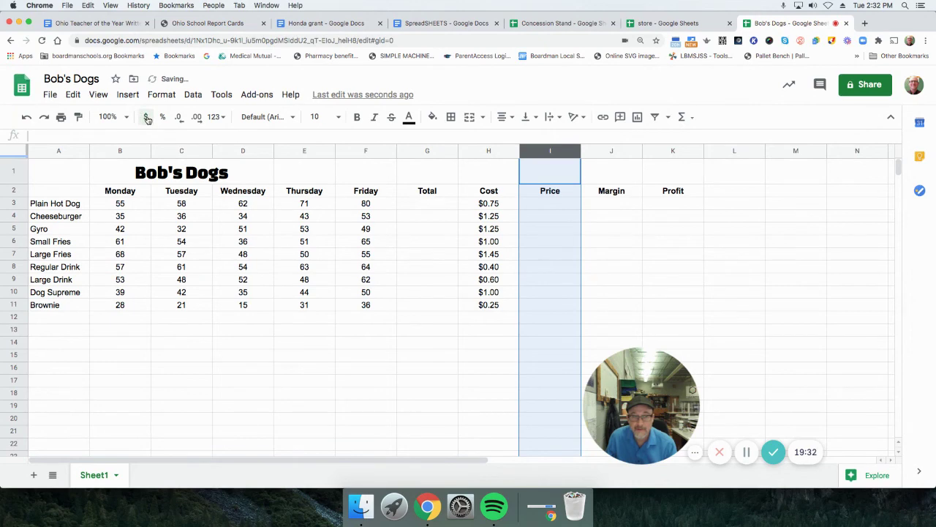
left_click(541, 206)
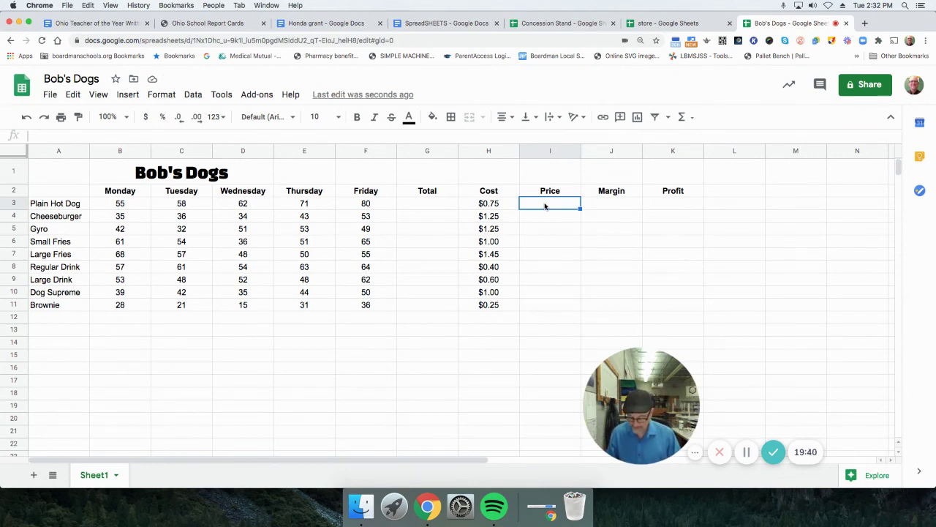
type("1")
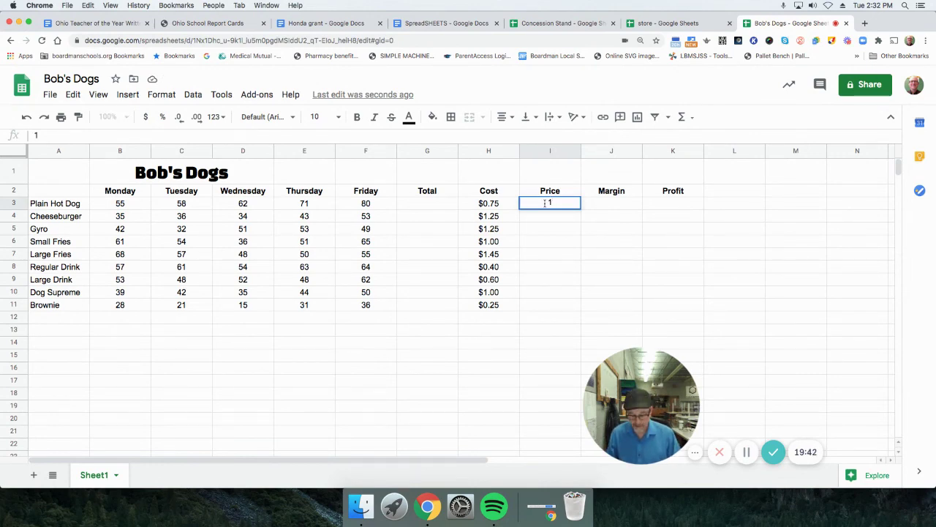
type(".75")
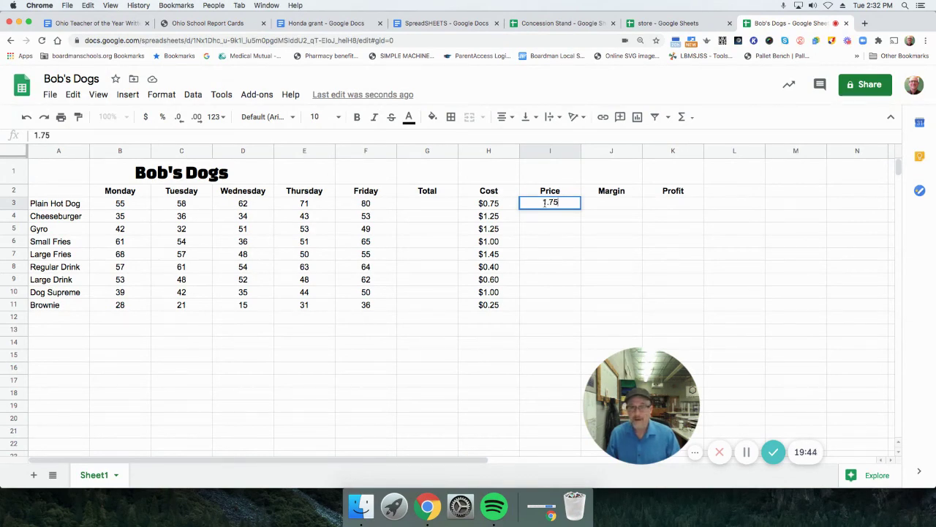
key("Return")
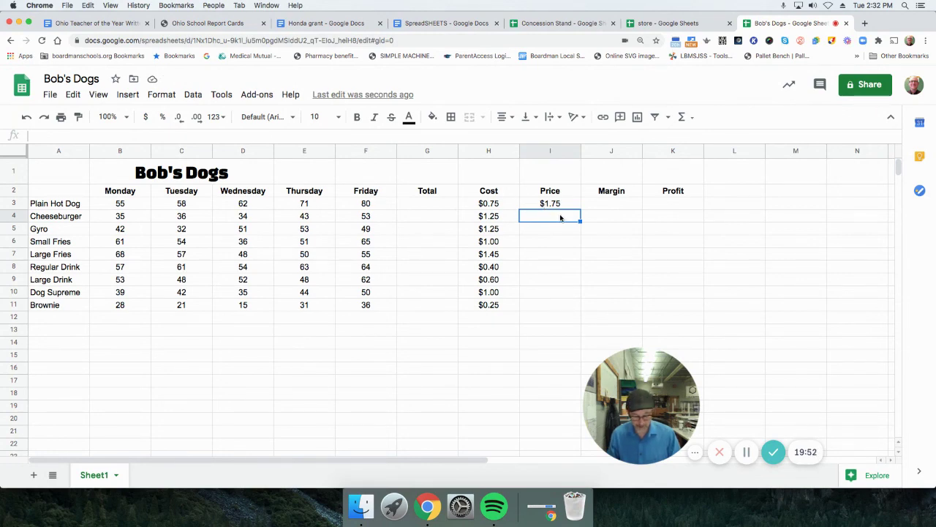
Step: Enter the prices for Cheeseburger and Gyro in cells I4 and I5 as 2 and 3
type("2")
key("Return")
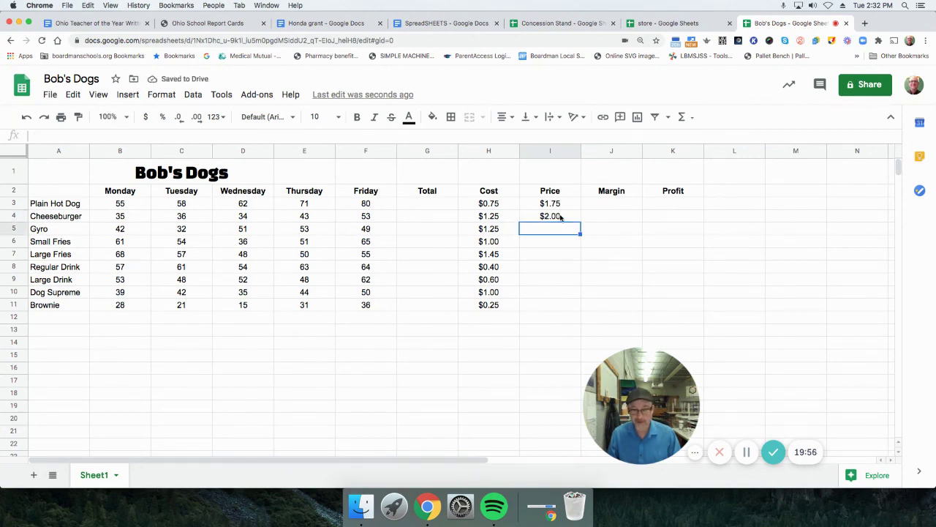
type("3")
key("Return")
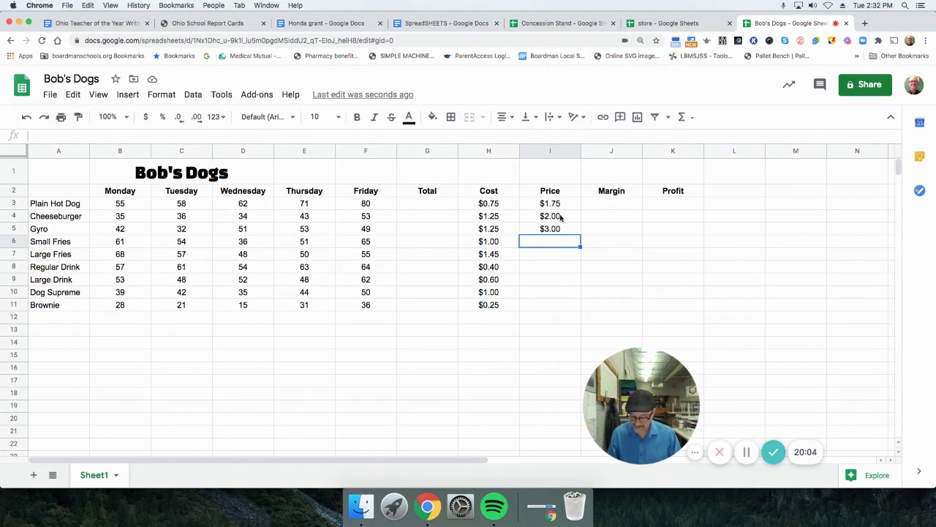
Step: Enter the prices for Small Fries and Large Fries in cells I6 and I7 as 2.75 and 3.50
type("2.")
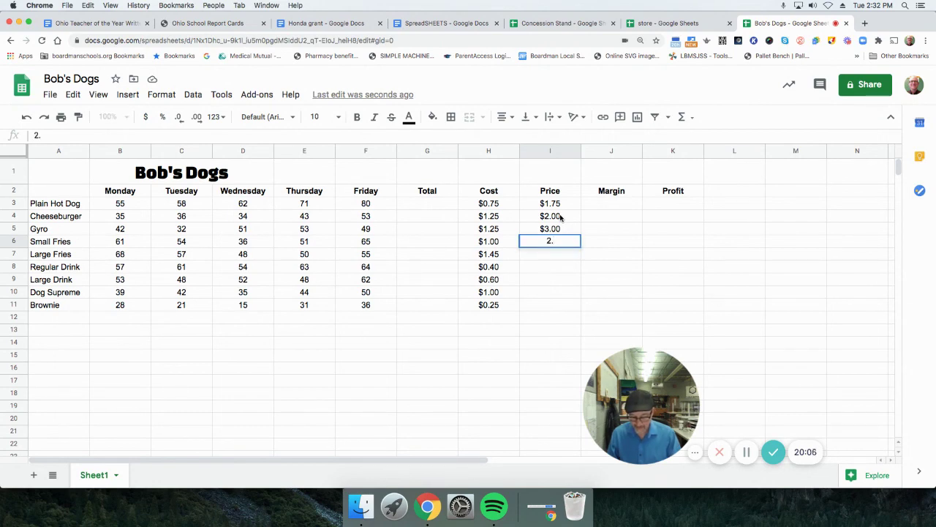
type("75")
key("Return")
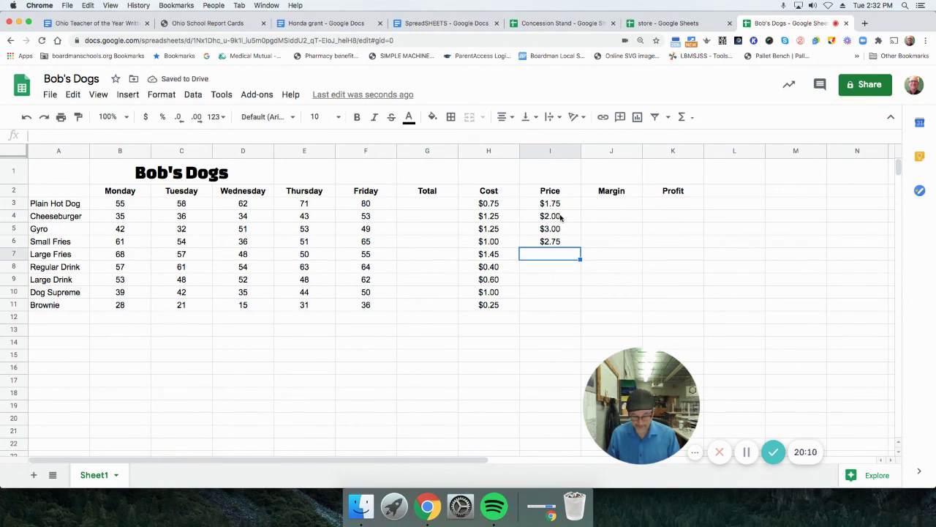
type("3.50")
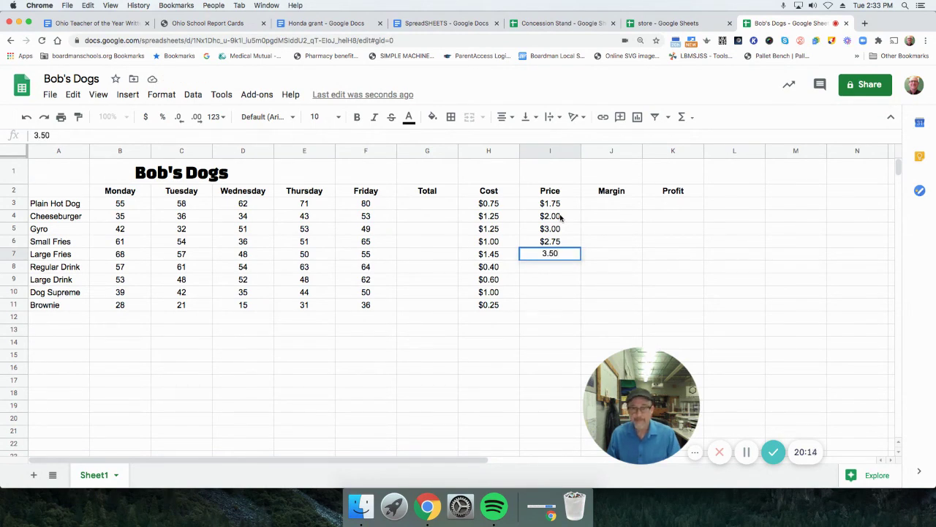
key("Return")
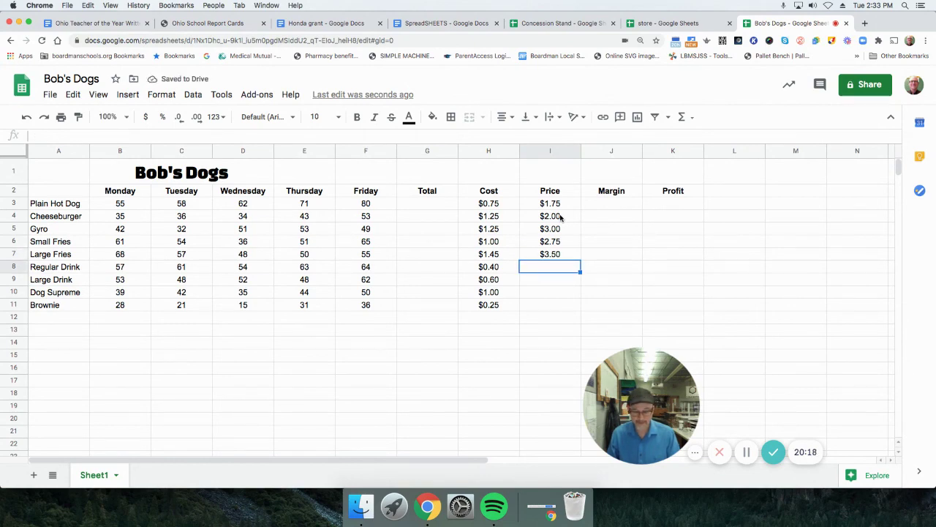
Step: Enter the prices for Regular Drink and Large Drink in cells I8 and I9 as 1.25 and 2
type("1.2")
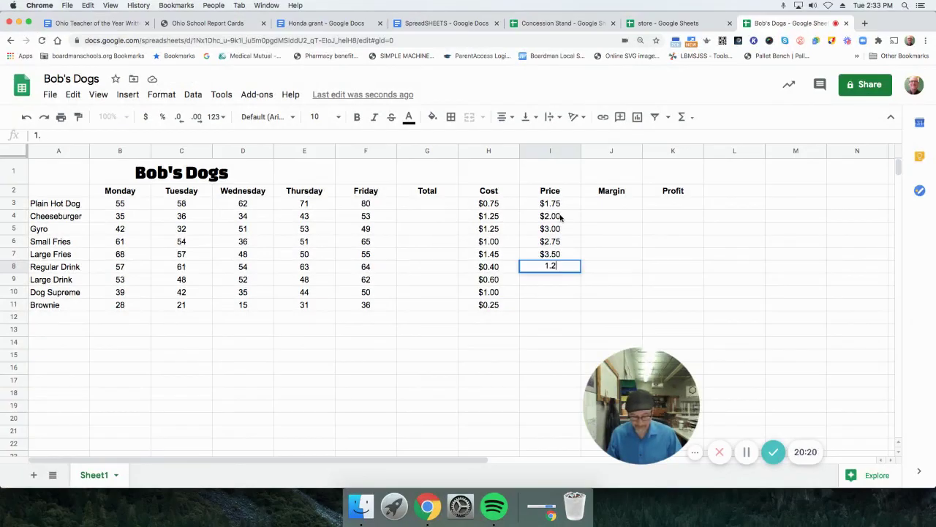
type("5")
key("Return")
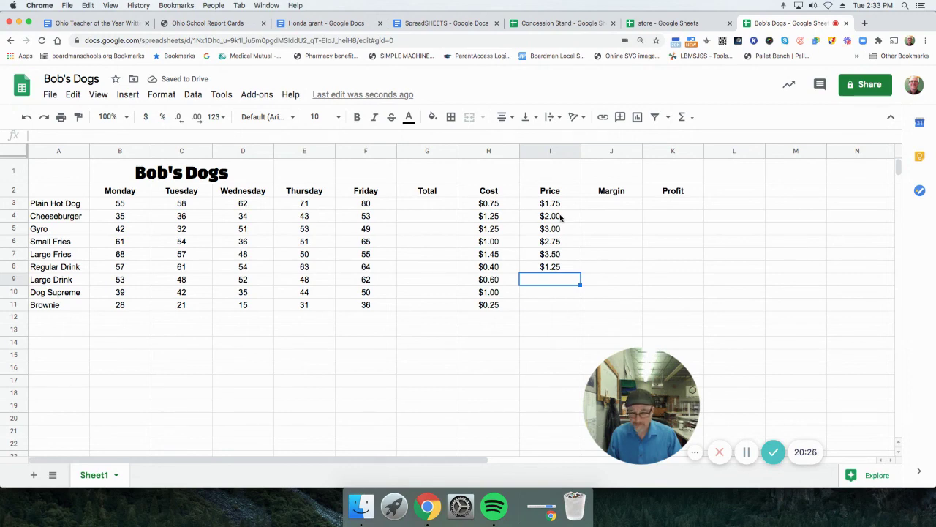
type("2")
key("Return")
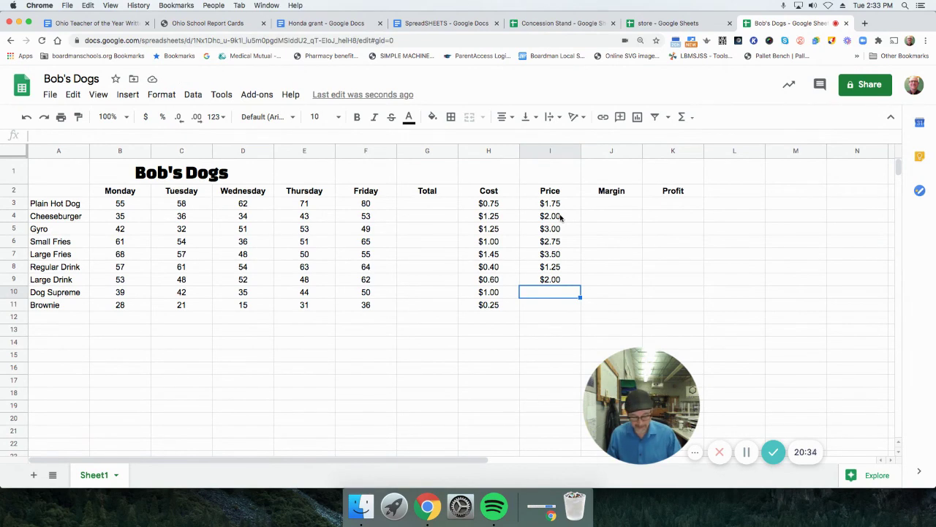
Step: Enter the prices for Dog Supreme and Brownie in cells I10 and I11 as 2.50 and 1.25
type("2.50")
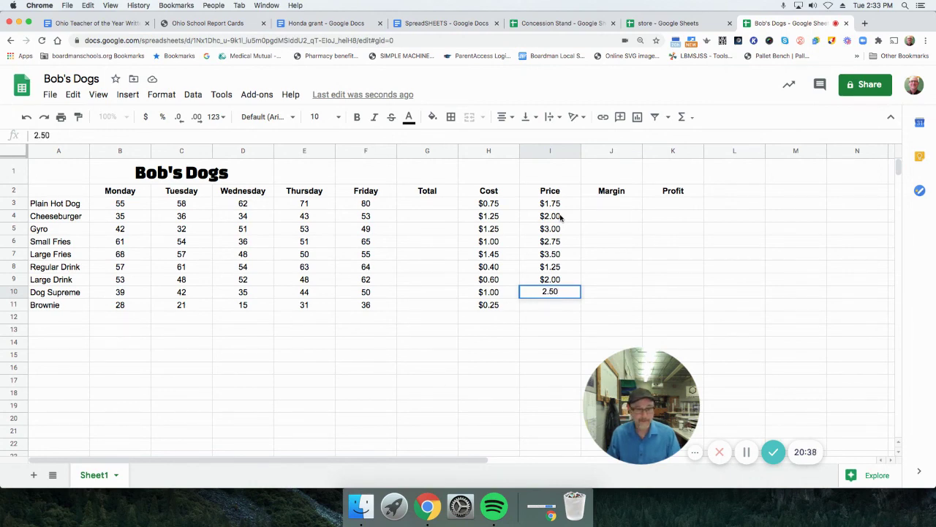
key("Return")
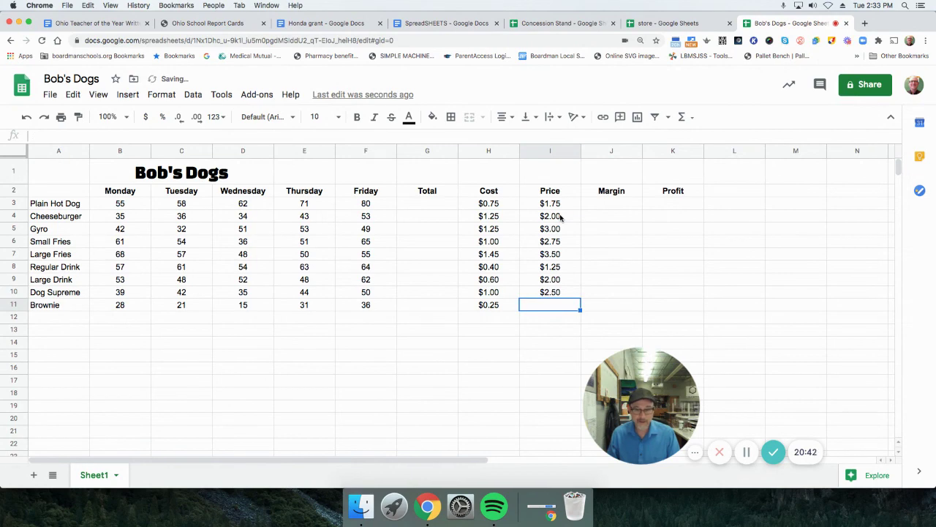
type("1.25")
key("Return")
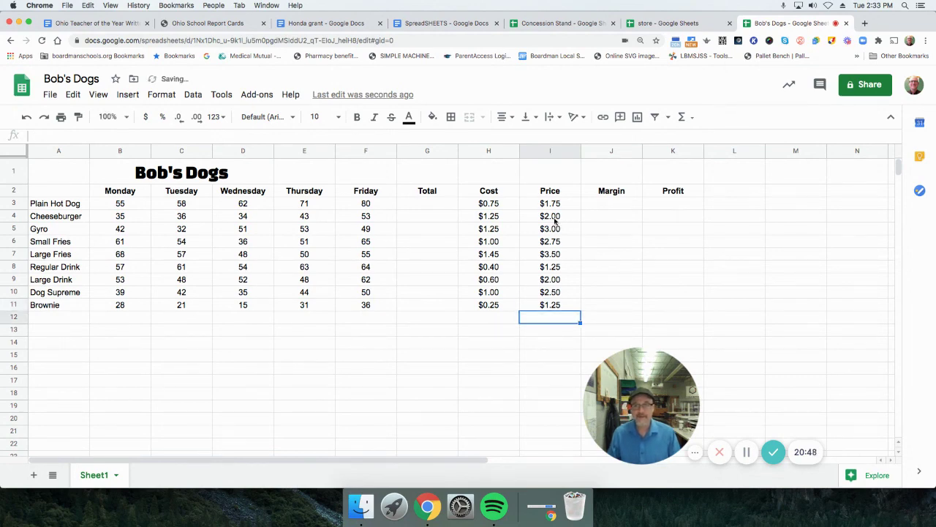